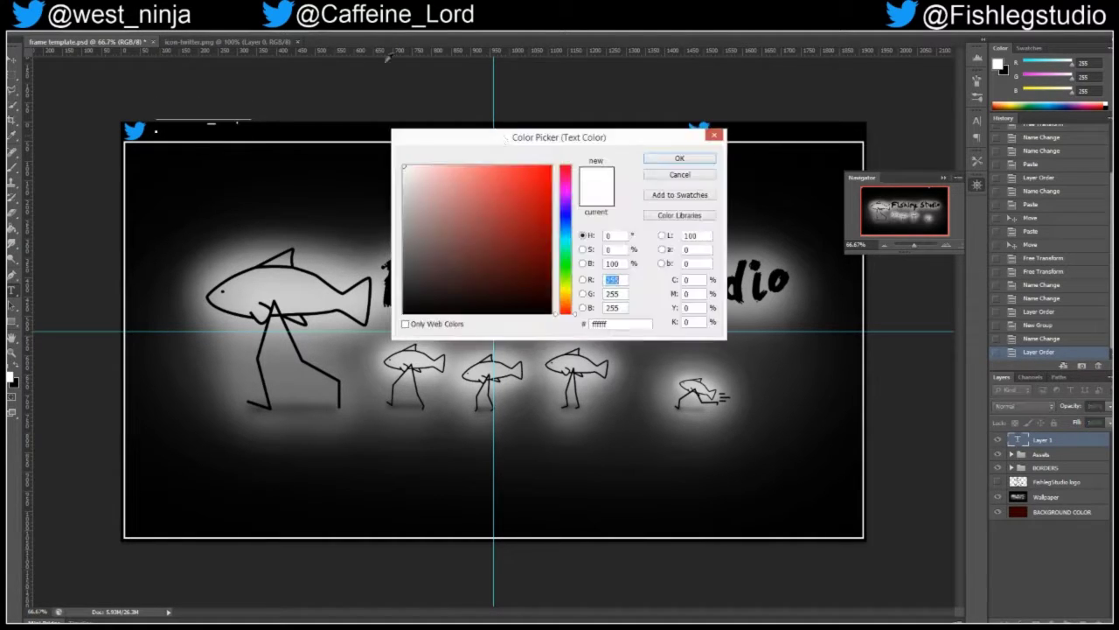
Place the white handle text beside the left Twitter bird, correct it and shrink it slightly
{"action": "left_click", "coordinate": [665, 155]}
{"action": "left_click", "coordinate": [664, 155]}
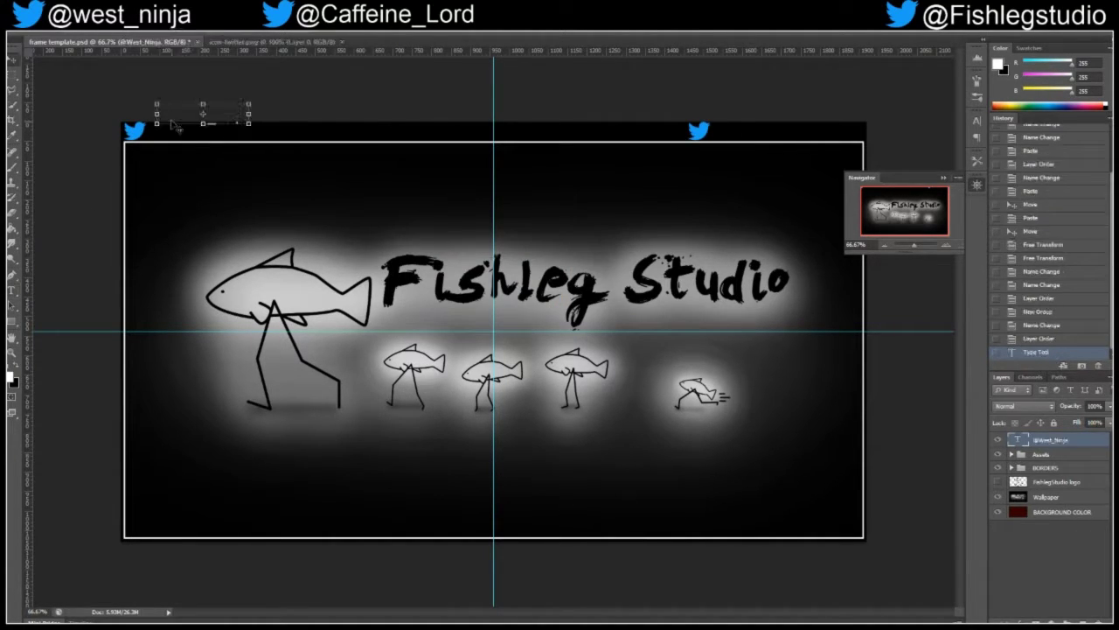
{"action": "left_click_drag", "start_coordinate": [229, 120], "coordinate": [237, 147]}
{"action": "left_click", "coordinate": [188, 131]}
{"action": "type", "text": "t_Ninja"}
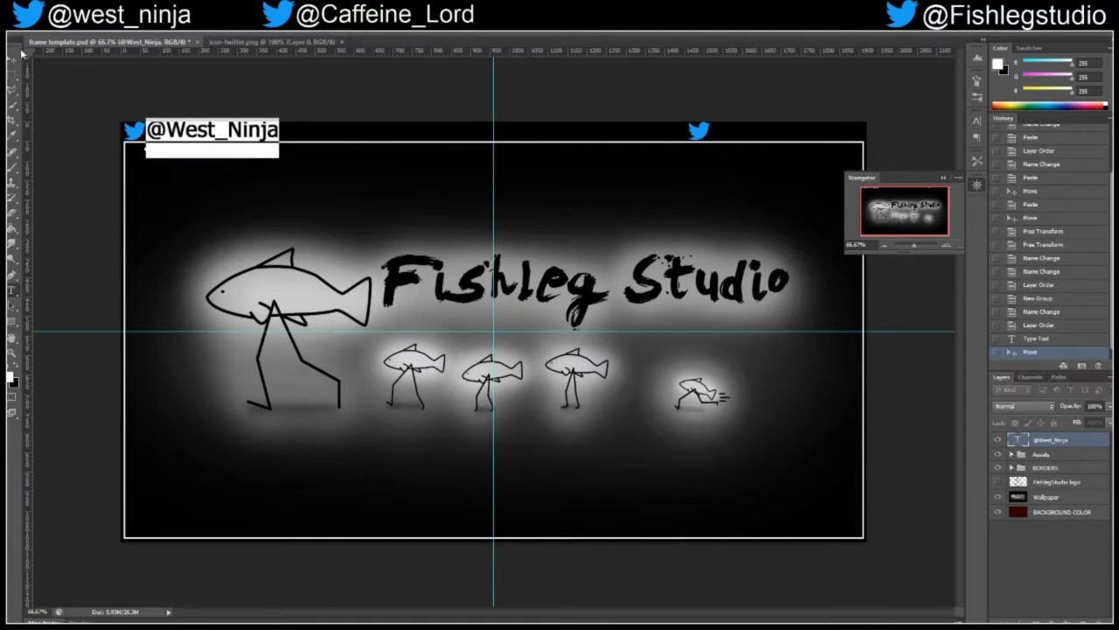
{"action": "key", "text": "ctrl+Return"}
{"action": "left_click_drag", "start_coordinate": [248, 117], "coordinate": [231, 124]}
{"action": "key", "text": "Return"}
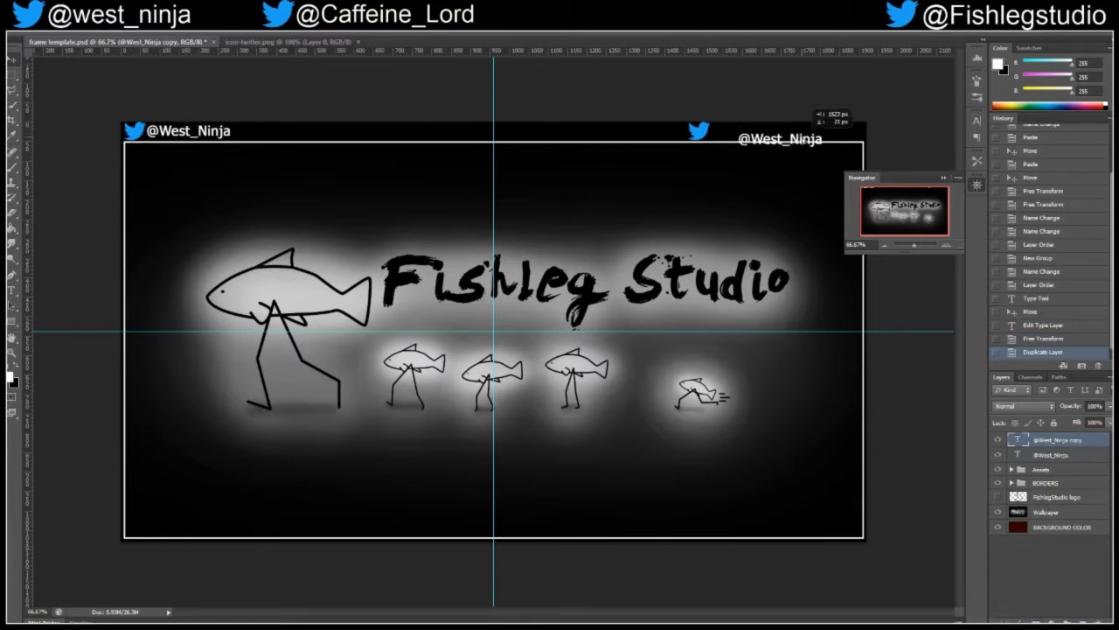
Duplicate the handle text, retype it as the studio handle, and move it beside the right Twitter bird
{"action": "left_click_drag", "start_coordinate": [188, 132], "coordinate": [743, 131]}
{"action": "key", "text": "t"}
{"action": "double_click", "coordinate": [761, 131]}
{"action": "type", "text": "@FishlegStudio"}
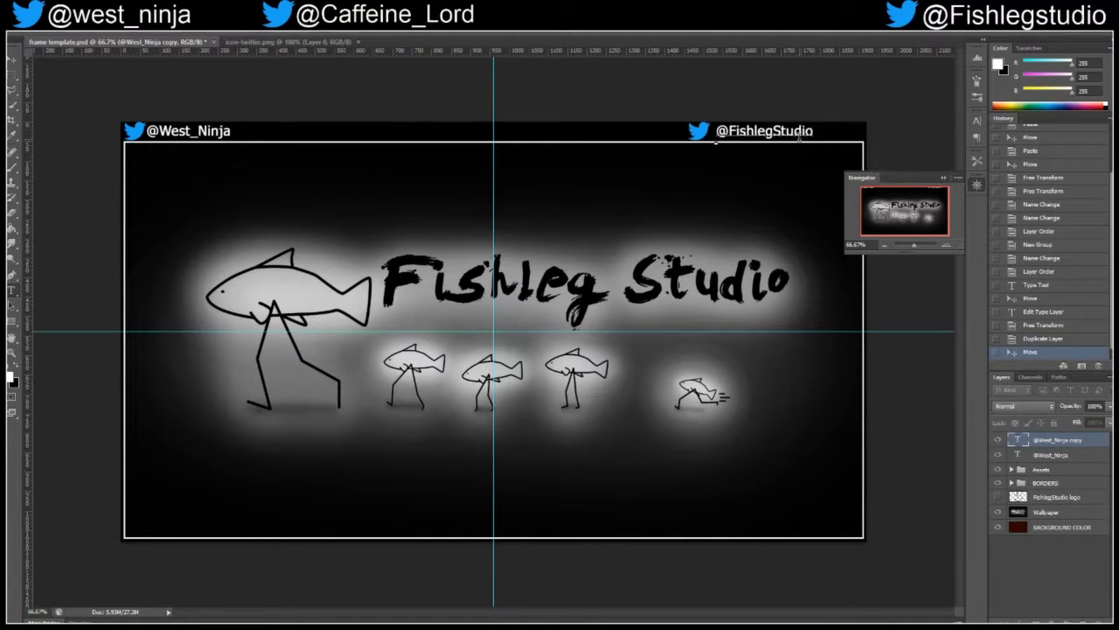
{"action": "key", "text": "ctrl+Return"}
{"action": "left_click_drag", "start_coordinate": [765, 131], "coordinate": [805, 131]}
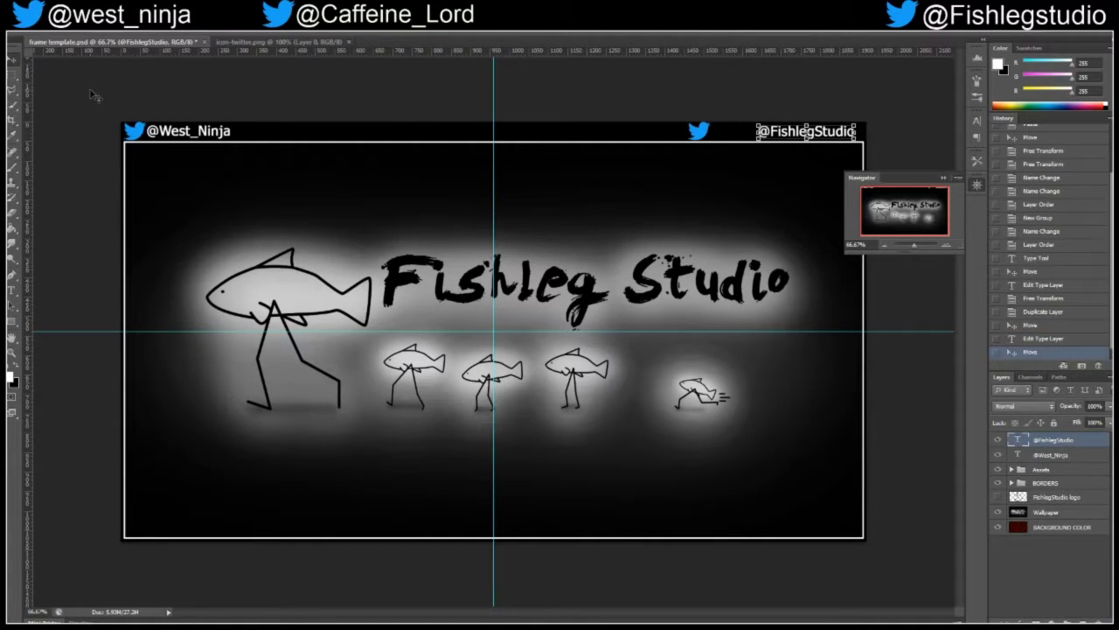
{"action": "left_click", "coordinate": [1011, 470]}
{"action": "left_click", "coordinate": [697, 133]}
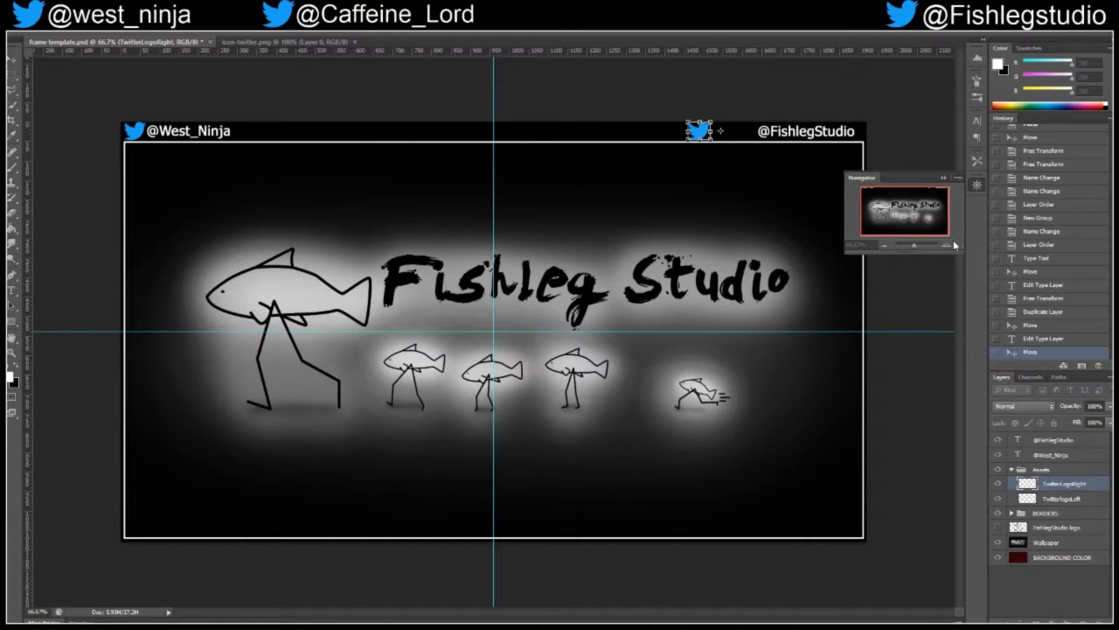
Move the right Twitter bird and nudge the resized studio handle into alignment at the top-right
{"action": "key", "text": "ctrl+plus"}
{"action": "mouse_move", "coordinate": [720, 131]}
{"action": "left_mouse_down"}
{"action": "mouse_move", "coordinate": [754, 73]}
{"action": "mouse_move", "coordinate": [778, 73]}
{"action": "left_mouse_up"}
{"action": "left_click", "coordinate": [1073, 446]}
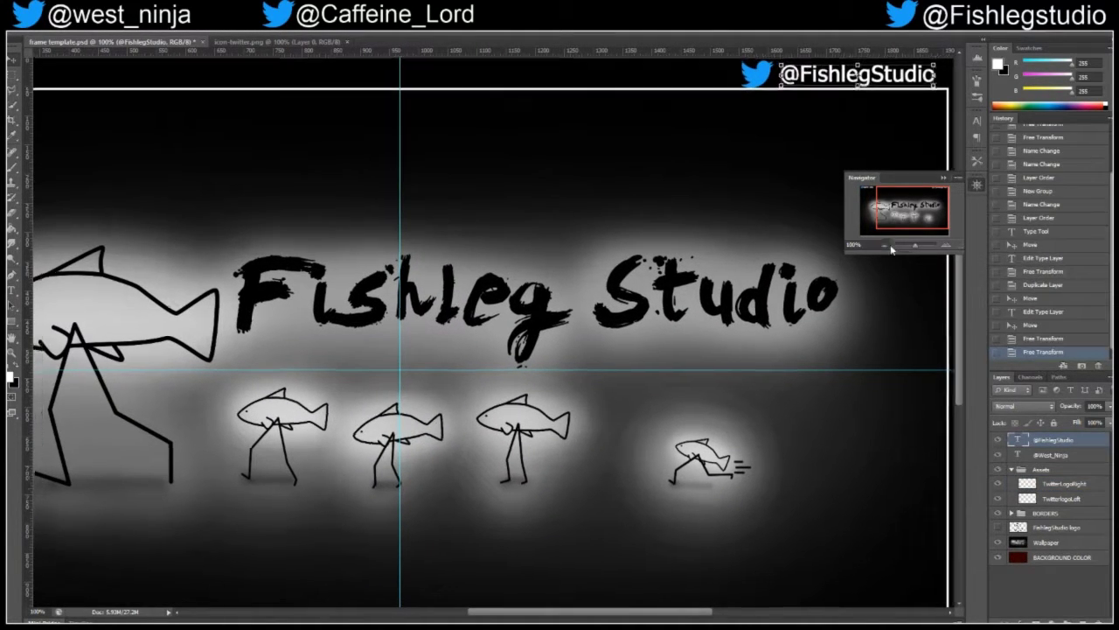
{"action": "left_click", "coordinate": [887, 246]}
{"action": "key", "text": "Left"}
{"action": "left_click", "coordinate": [1035, 594]}
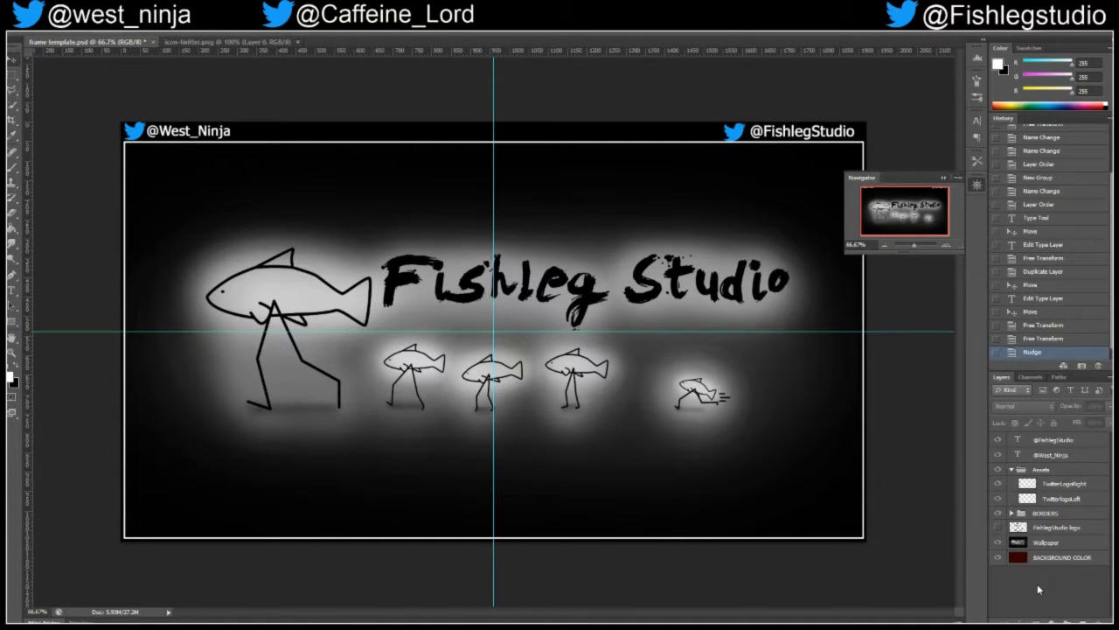
Toggle the wallpaper and border layers on and off to check them, expanding the BORDERS group
{"action": "left_click", "coordinate": [998, 543]}
{"action": "left_click", "coordinate": [1012, 513]}
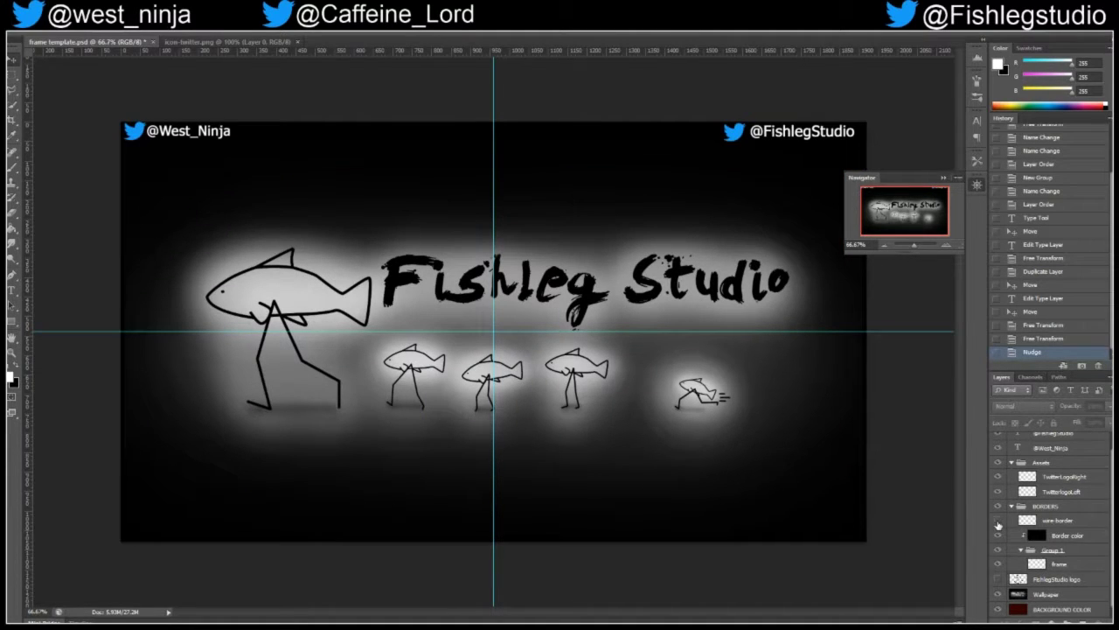
{"action": "left_click", "coordinate": [998, 520]}
{"action": "left_click", "coordinate": [998, 534]}
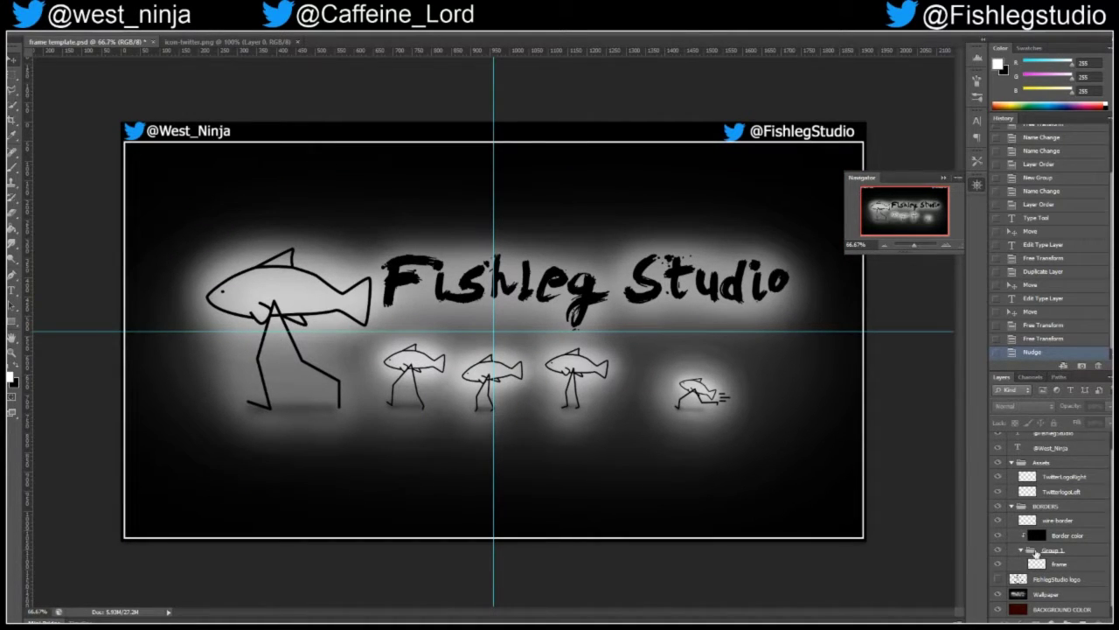
Duplicate the frame layer and move the copy above the border colour layer
{"action": "left_click", "coordinate": [1060, 567]}
{"action": "left_click_drag", "start_coordinate": [1061, 567], "coordinate": [1084, 619]}
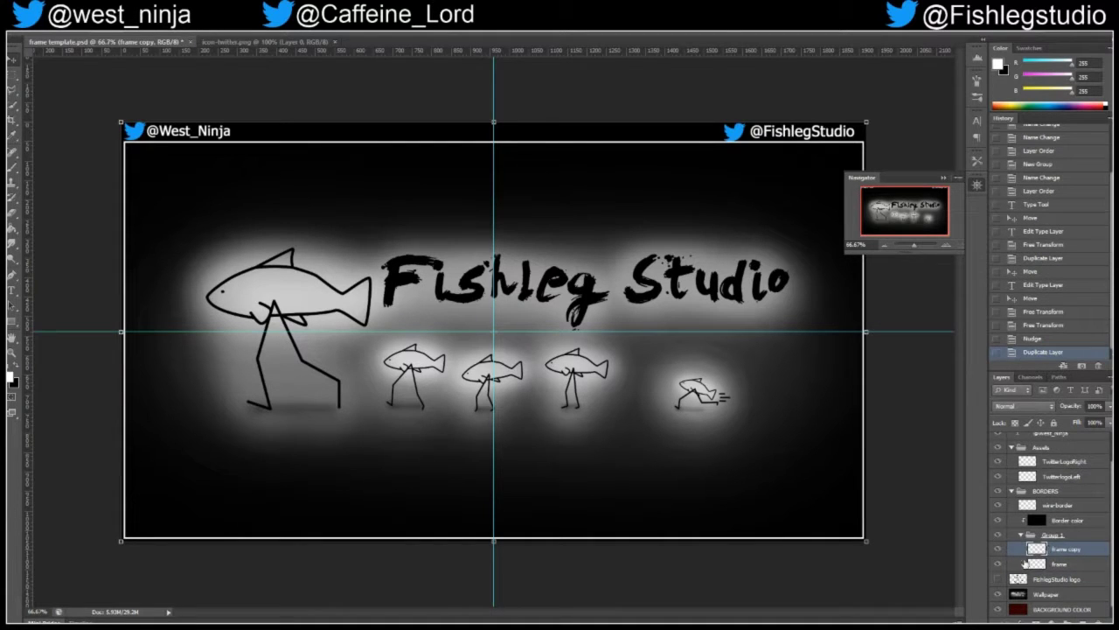
{"action": "left_click_drag", "start_coordinate": [1037, 549], "coordinate": [1037, 514]}
{"action": "left_click", "coordinate": [1024, 565]}
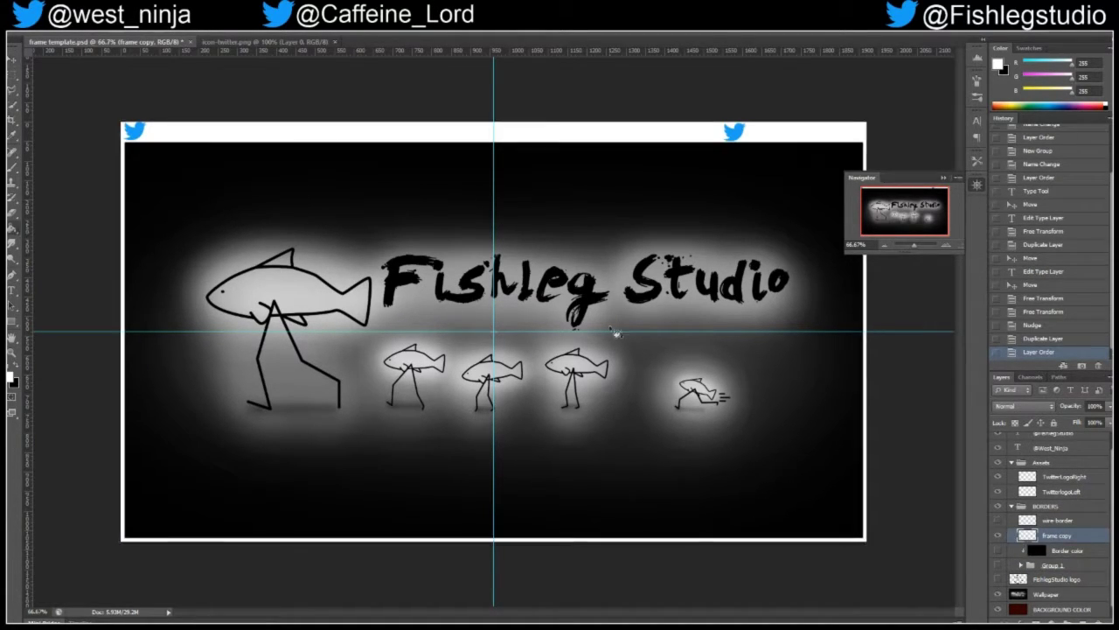
Fill the frame border with bright blue #00a8ff
{"action": "key", "text": "x"}
{"action": "left_click", "coordinate": [10, 377]}
{"action": "left_click", "coordinate": [566, 230]}
{"action": "left_click", "coordinate": [537, 184]}
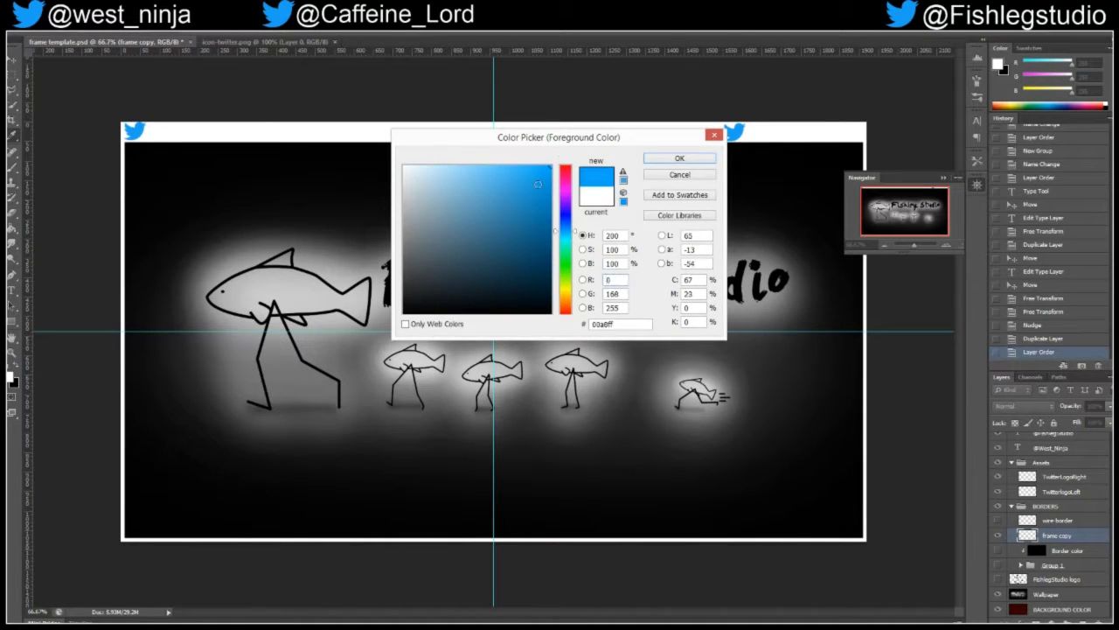
{"action": "left_click", "coordinate": [679, 158]}
{"action": "left_click", "coordinate": [628, 130]}
Repaint the frame border and top strip dark blue #0b5176
{"action": "left_click", "coordinate": [11, 377]}
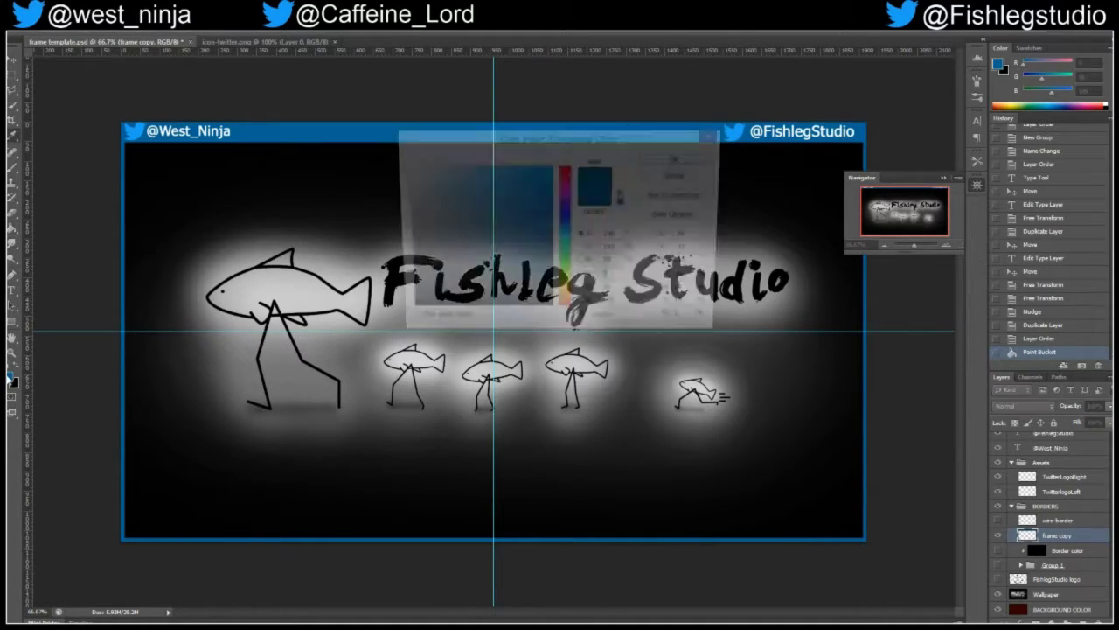
{"action": "left_click", "coordinate": [680, 158]}
{"action": "left_click", "coordinate": [628, 131]}
{"action": "left_click", "coordinate": [10, 377]}
{"action": "left_click", "coordinate": [538, 244]}
{"action": "left_click", "coordinate": [679, 158]}
{"action": "left_click", "coordinate": [649, 138]}
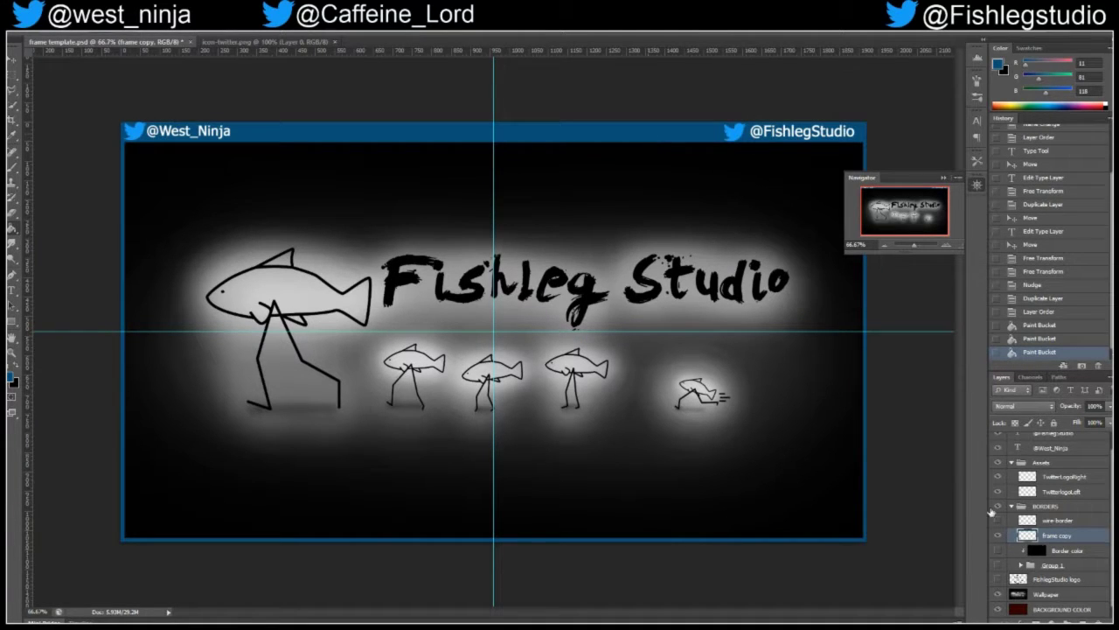
Fill the BACKGROUND COLOR layer grey-blue, then show the fish wallpaper again
{"action": "left_click", "coordinate": [999, 610]}
{"action": "left_click", "coordinate": [10, 377]}
{"action": "left_click", "coordinate": [471, 226]}
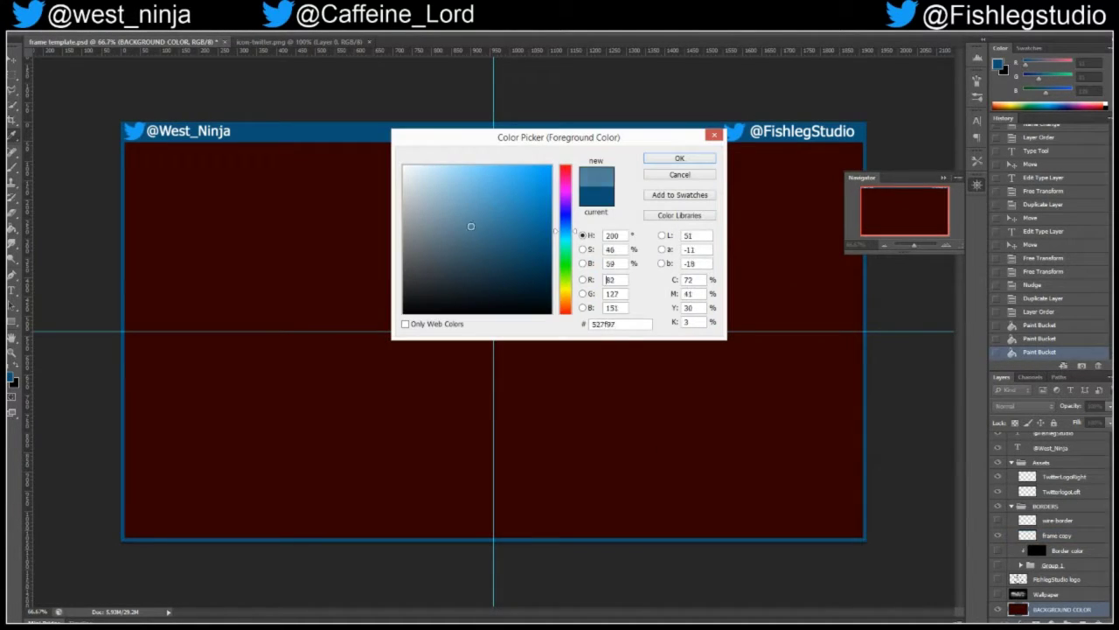
{"action": "key", "text": "Return"}
{"action": "left_click", "coordinate": [628, 261]}
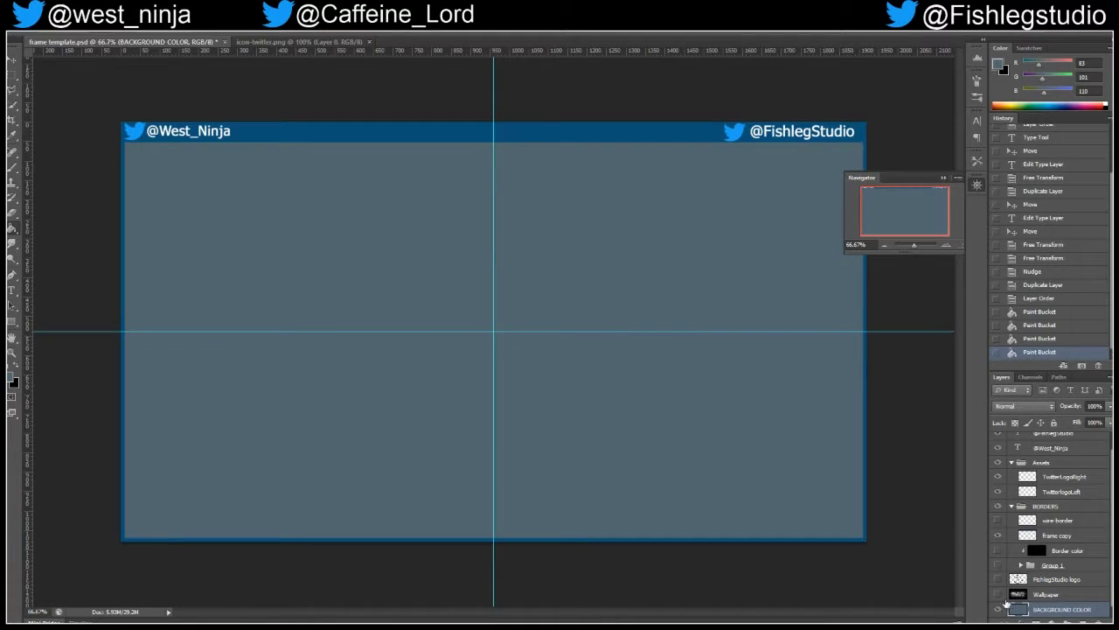
{"action": "left_click", "coordinate": [999, 595]}
{"action": "key", "text": "ctrl+plus"}
{"action": "key", "text": "ctrl+plus"}
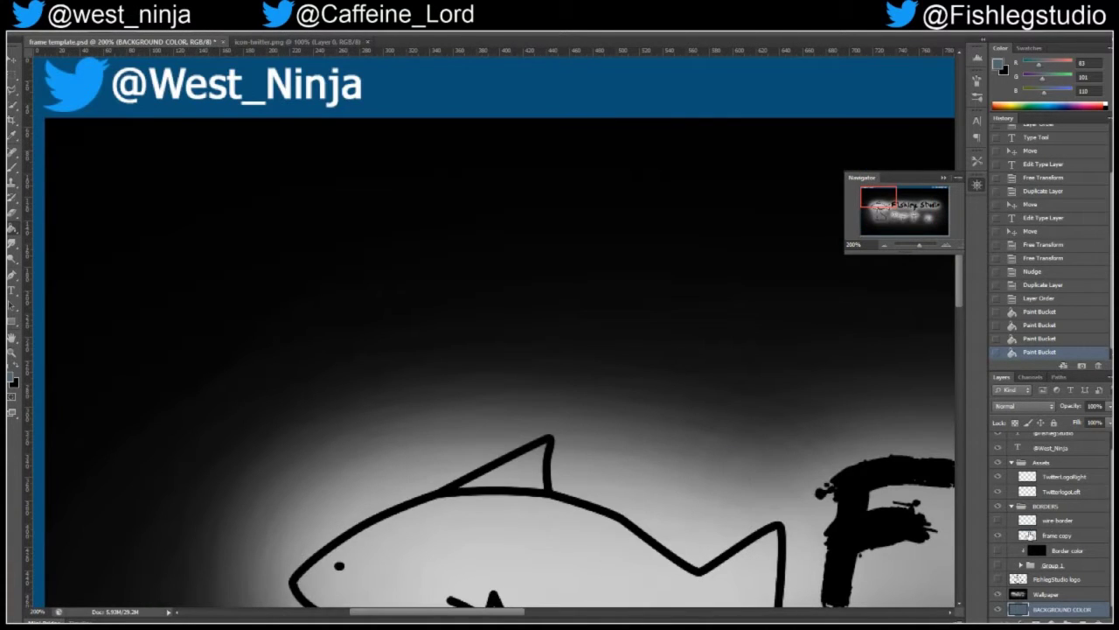
On the frame copy layer, set the brush tip to hard-edged, widely spaced dots
{"action": "left_click", "coordinate": [1056, 535]}
{"action": "key", "text": "ctrl+plus"}
{"action": "left_click", "coordinate": [978, 136]}
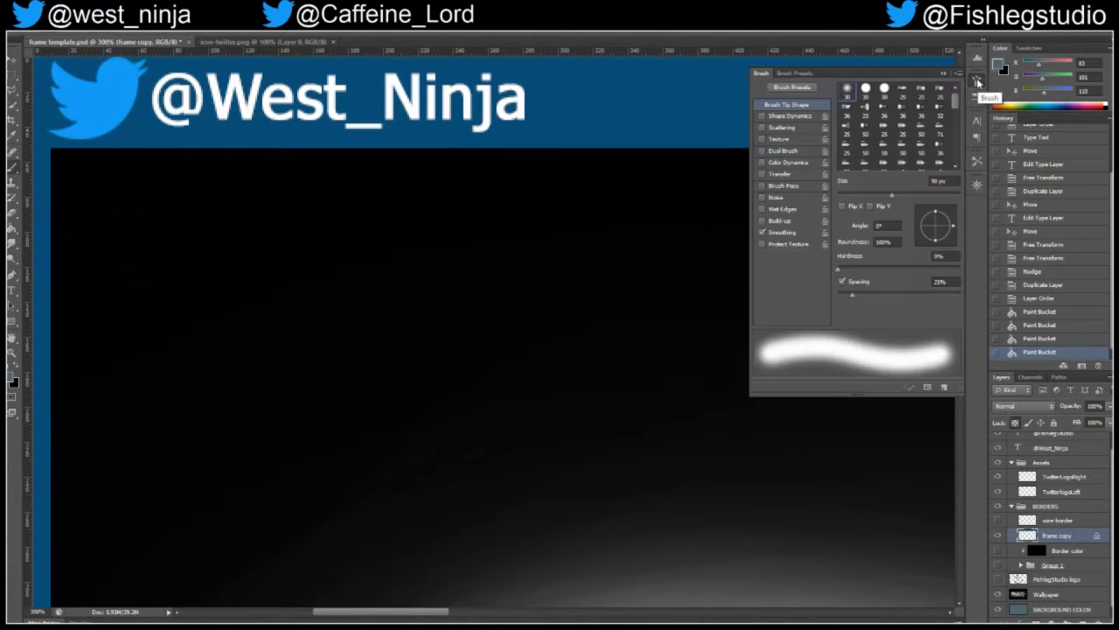
{"action": "left_click_drag", "start_coordinate": [847, 294], "coordinate": [903, 299]}
{"action": "left_click_drag", "start_coordinate": [838, 267], "coordinate": [961, 267]}
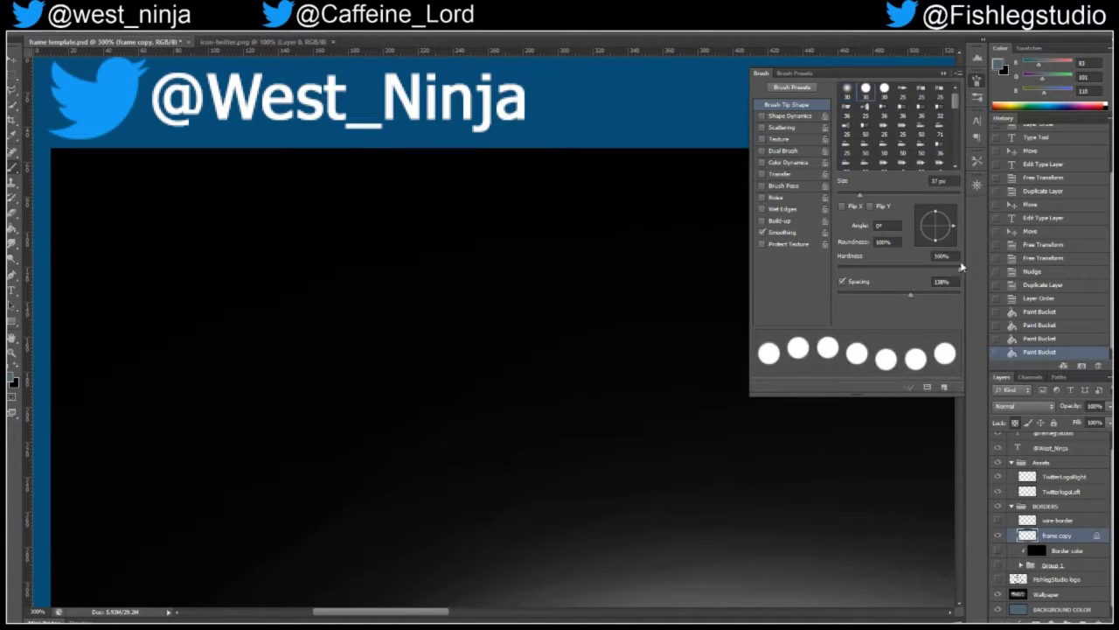
Enable brush Scattering with a wider spread and randomised dot count
{"action": "left_click", "coordinate": [779, 127]}
{"action": "left_click_drag", "start_coordinate": [842, 100], "coordinate": [860, 100]}
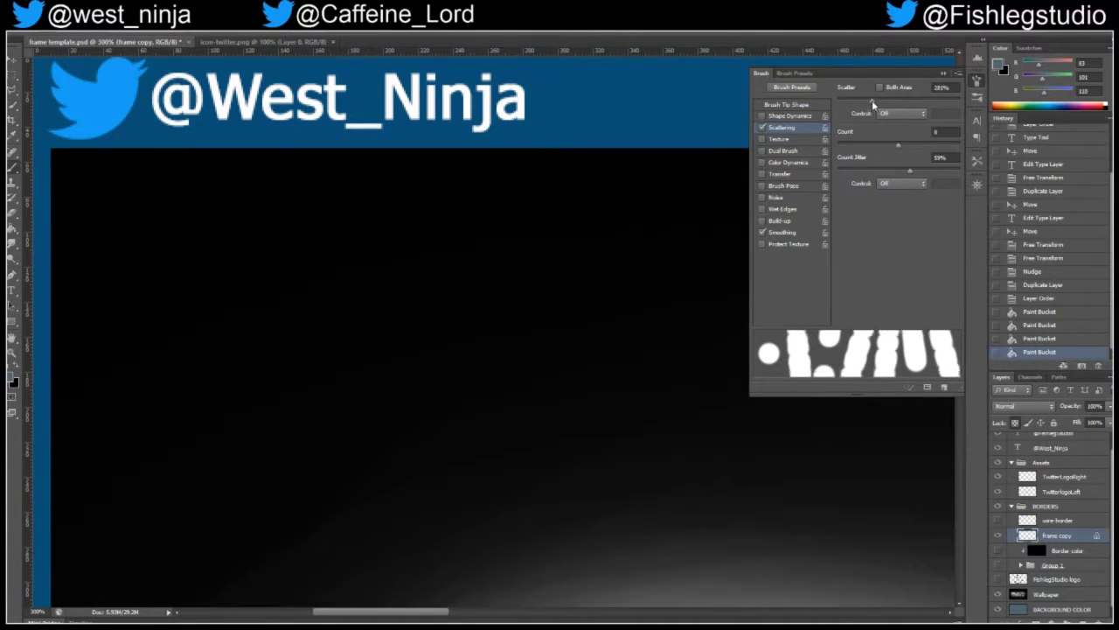
{"action": "left_click_drag", "start_coordinate": [898, 145], "coordinate": [848, 145]}
{"action": "left_click_drag", "start_coordinate": [911, 171], "coordinate": [971, 171]}
Shrink the brush tip to 10 px and fine-tune the dot spacing
{"action": "left_click", "coordinate": [790, 115]}
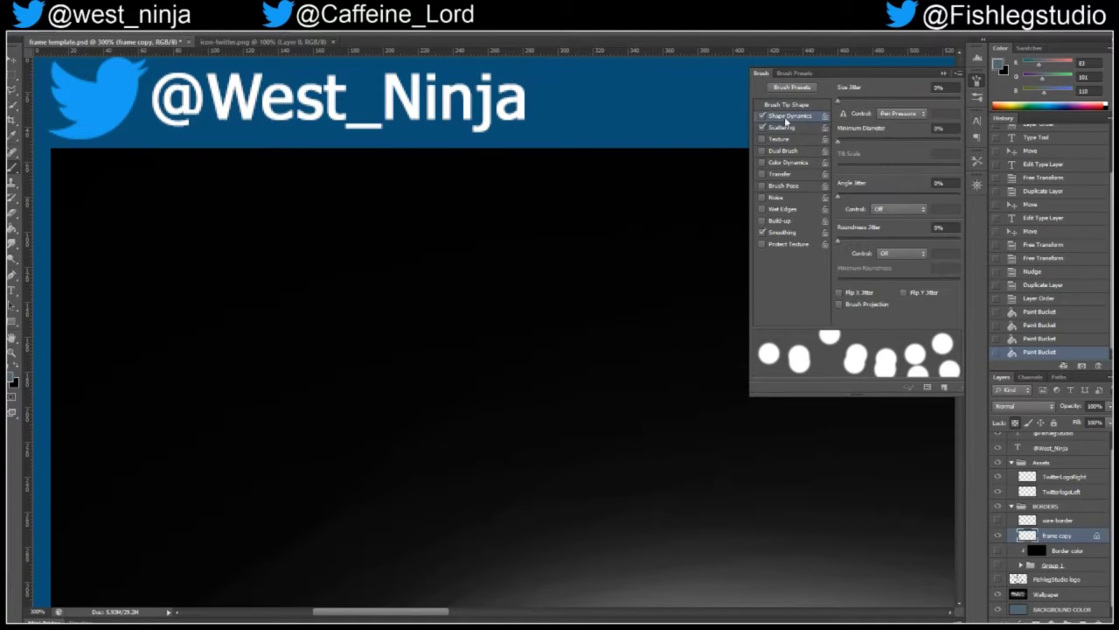
{"action": "left_click_drag", "start_coordinate": [906, 294], "coordinate": [919, 295]}
{"action": "left_click_drag", "start_coordinate": [851, 196], "coordinate": [843, 194]}
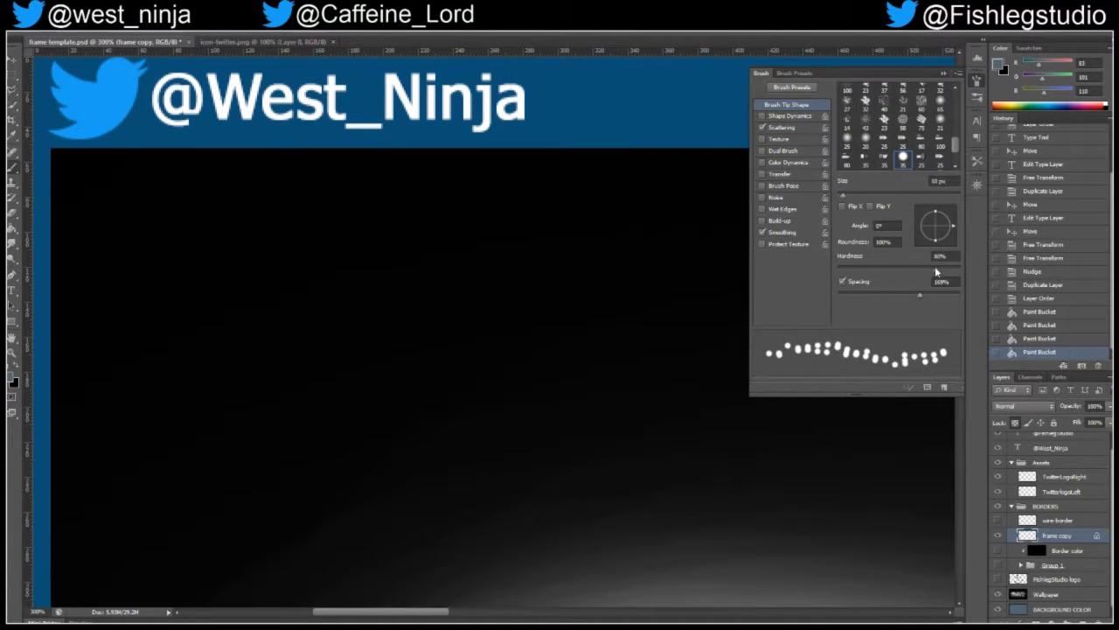
{"action": "left_click_drag", "start_coordinate": [921, 295], "coordinate": [917, 295]}
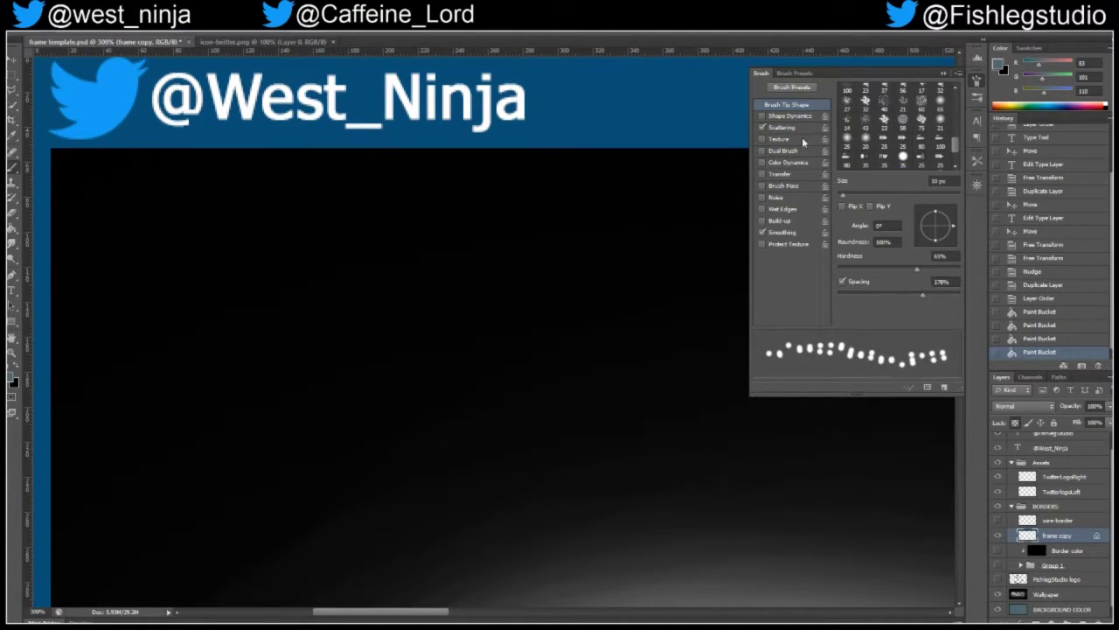
Widen the scatter much further and set the dot count to 2
{"action": "left_click", "coordinate": [782, 126]}
{"action": "left_click_drag", "start_coordinate": [880, 177], "coordinate": [882, 177]}
{"action": "left_click_drag", "start_coordinate": [846, 146], "coordinate": [840, 150]}
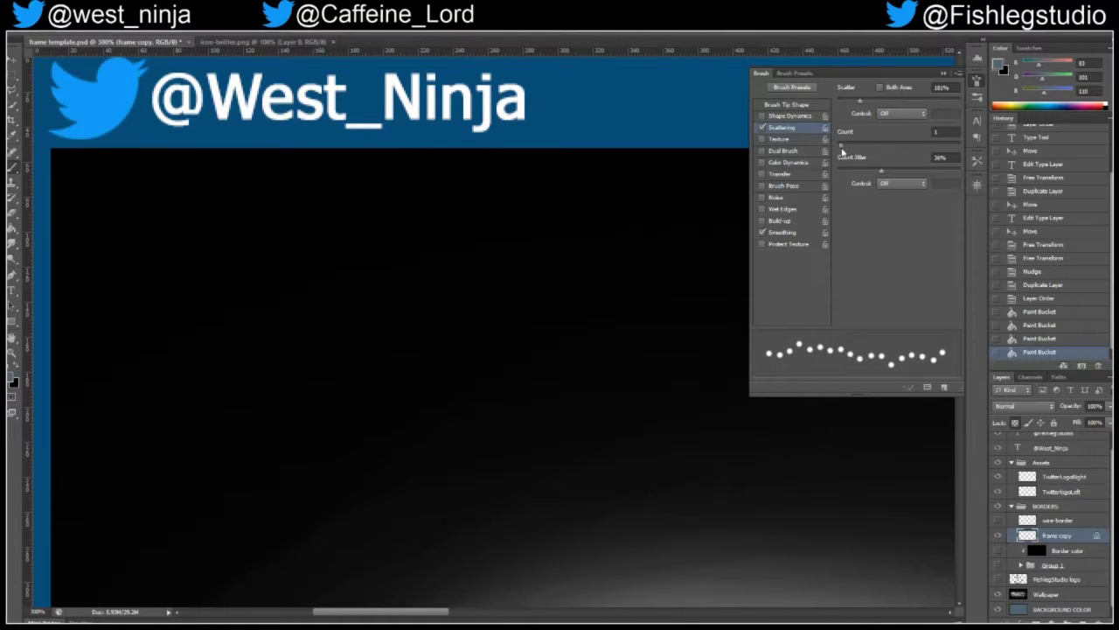
{"action": "left_click_drag", "start_coordinate": [871, 104], "coordinate": [918, 103]}
{"action": "left_click_drag", "start_coordinate": [844, 145], "coordinate": [847, 150]}
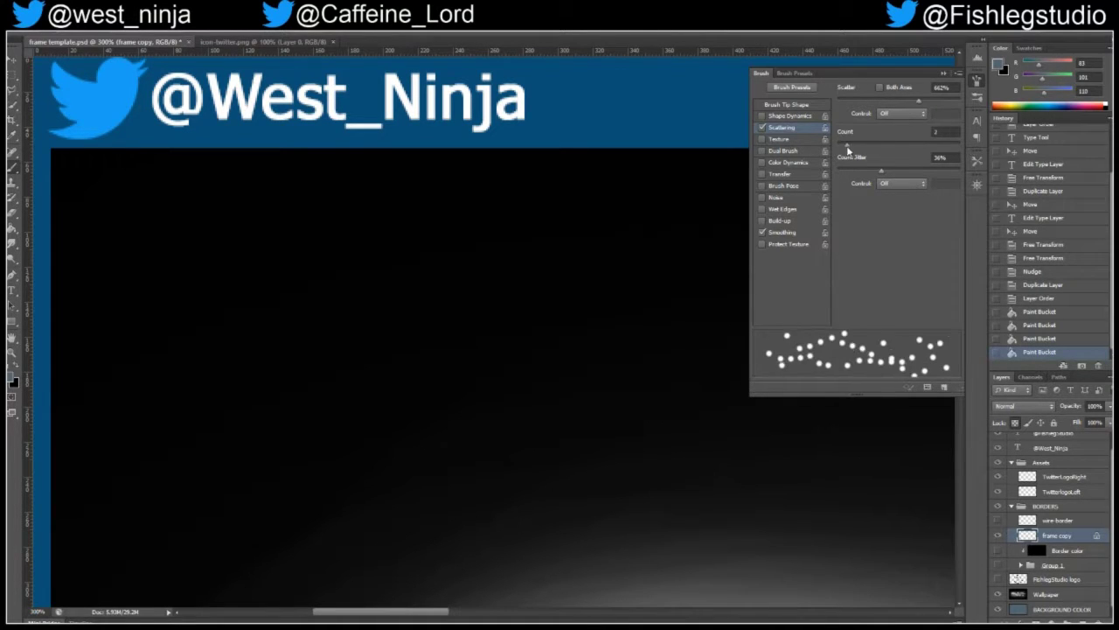
{"action": "left_click", "coordinate": [764, 164]}
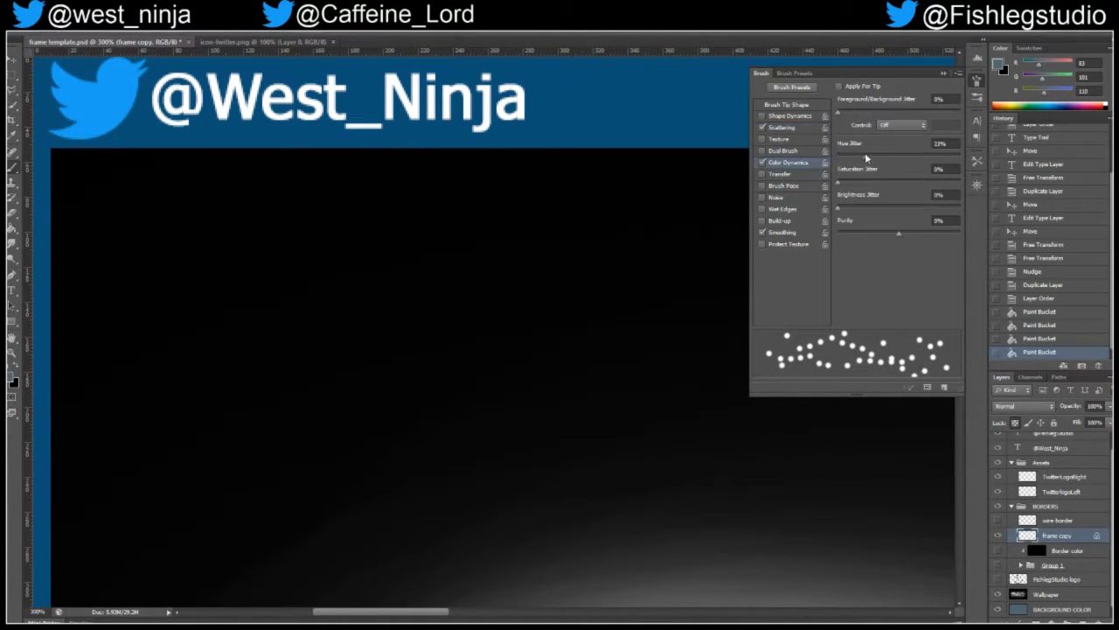
{"action": "left_click", "coordinate": [763, 164]}
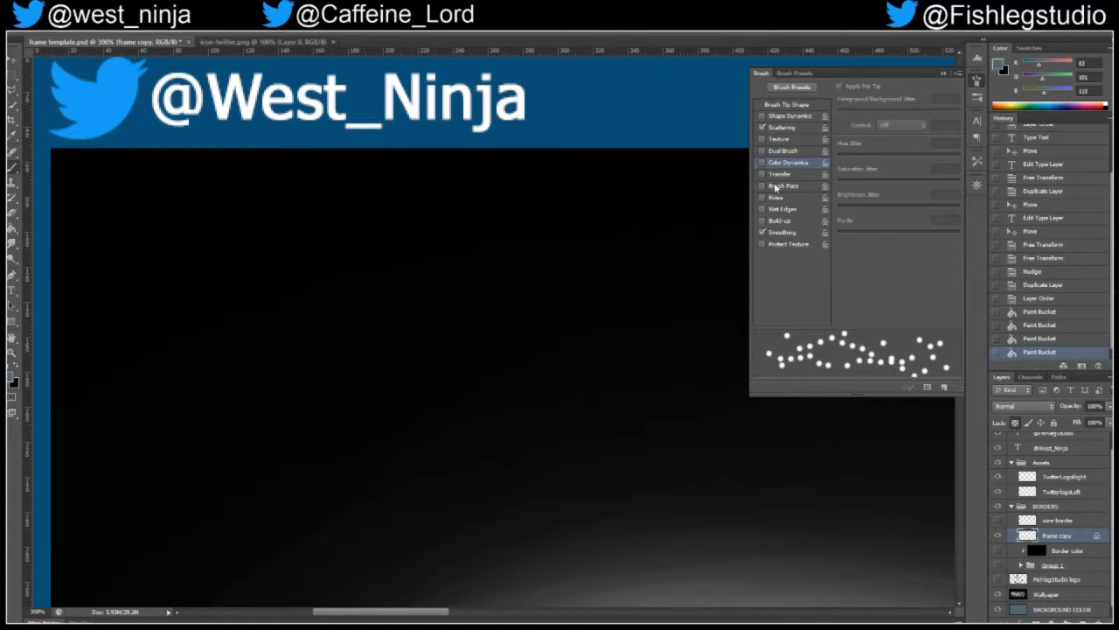
Enable Shape Dynamics with 100% size jitter and 24% minimum diameter, then test and undo a stroke
{"action": "left_click", "coordinate": [784, 116]}
{"action": "left_click_drag", "start_coordinate": [838, 141], "coordinate": [872, 141]}
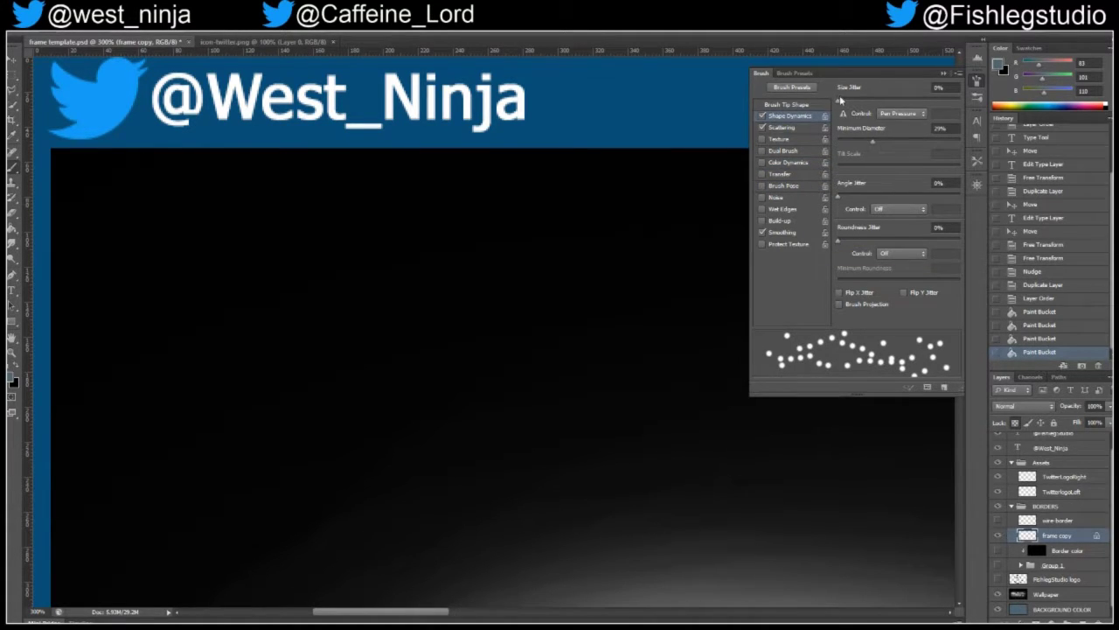
{"action": "left_click_drag", "start_coordinate": [837, 98], "coordinate": [962, 103]}
{"action": "left_click_drag", "start_coordinate": [872, 142], "coordinate": [867, 146]}
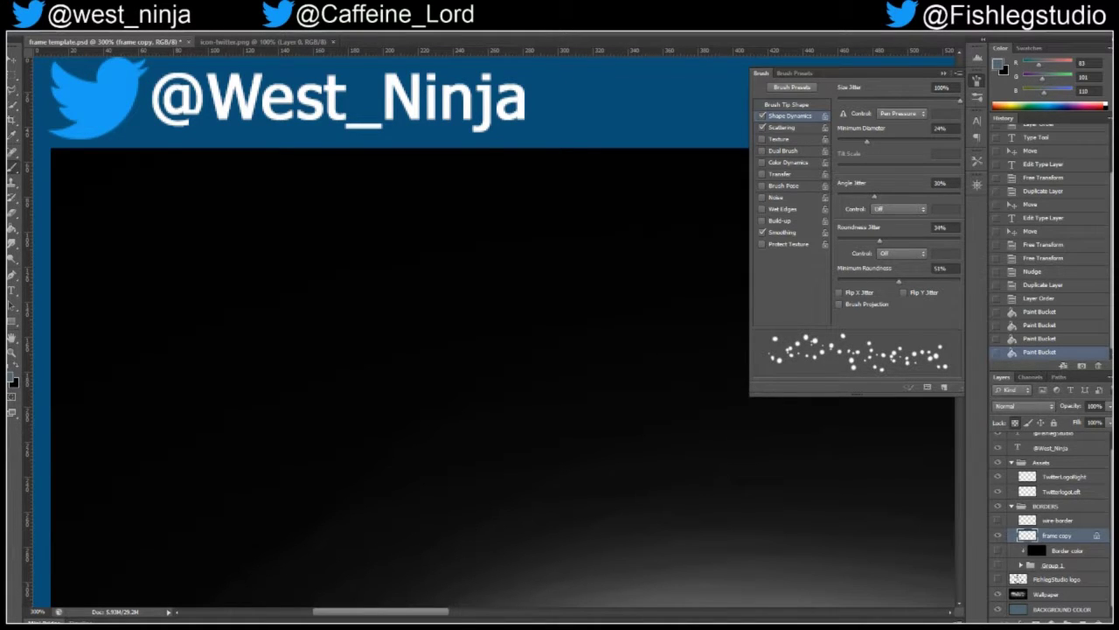
{"action": "left_click_drag", "start_coordinate": [411, 118], "coordinate": [682, 105]}
{"action": "key", "text": "ctrl+z"}
Set a bright blue foreground colour, then test-paint dots on the banner and undo them
{"action": "left_click", "coordinate": [640, 107], "text": "alt"}
{"action": "left_click", "coordinate": [12, 378]}
{"action": "left_click", "coordinate": [658, 158]}
{"action": "left_click_drag", "start_coordinate": [157, 122], "coordinate": [648, 106]}
{"action": "key", "text": "ctrl+z"}
{"action": "left_click", "coordinate": [769, 163]}
Sample blue from the canvas, test-paint scatter dots on the banner, and undo them
{"action": "key", "text": "i"}
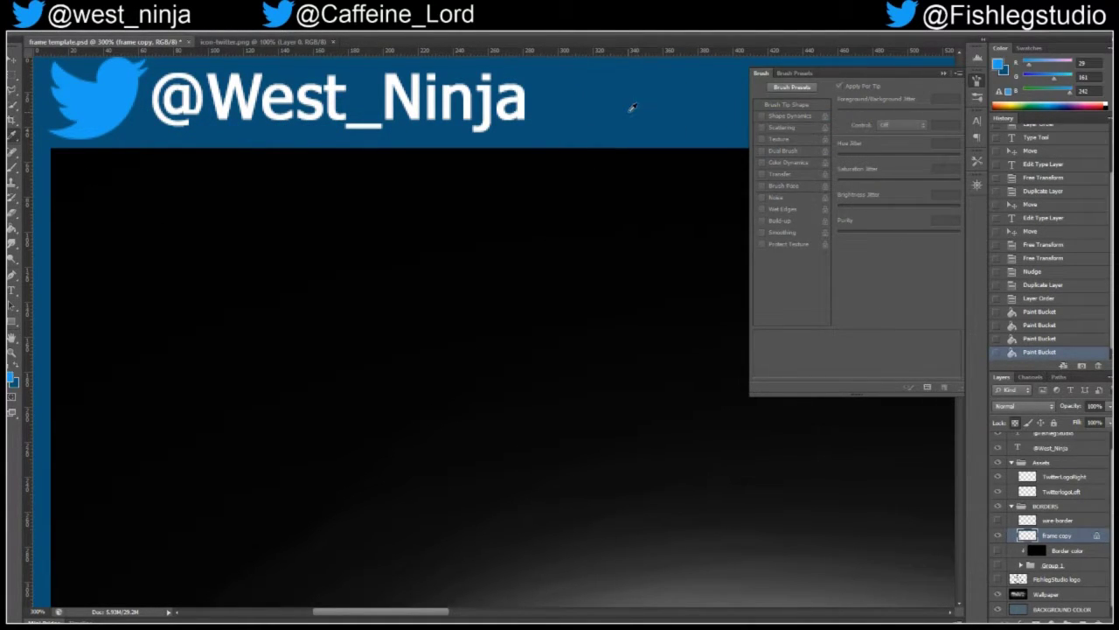
{"action": "key", "text": "b"}
{"action": "left_click_drag", "start_coordinate": [253, 132], "coordinate": [639, 105]}
{"action": "key", "text": "ctrl+alt+z"}
{"action": "key", "text": "ctrl+alt+z"}
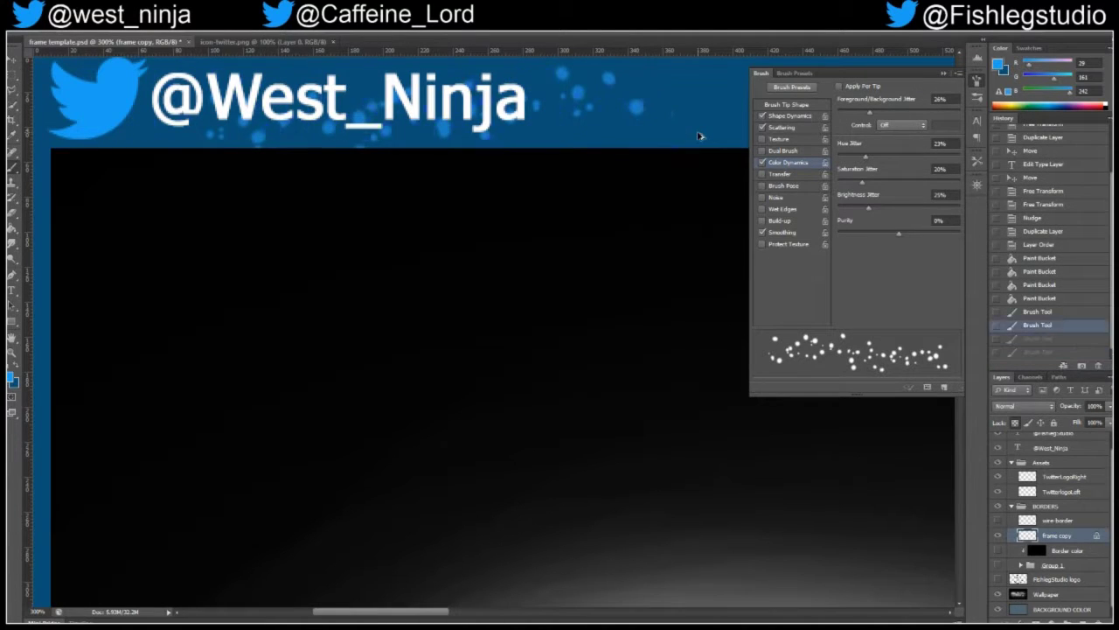
{"action": "key", "text": "ctrl+alt+z"}
{"action": "key", "text": "ctrl+alt+z"}
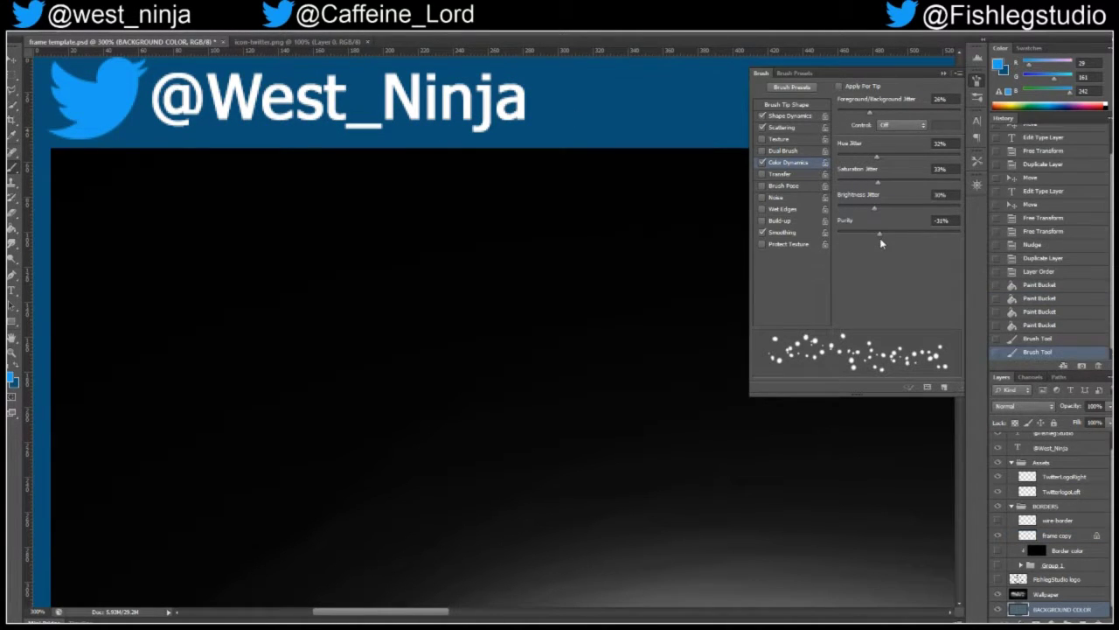
Tune Color Dynamics with lower hue and brightness jitter and -17% purity, then test new dots
{"action": "left_click_drag", "start_coordinate": [899, 232], "coordinate": [960, 234]}
{"action": "left_click", "coordinate": [1037, 351]}
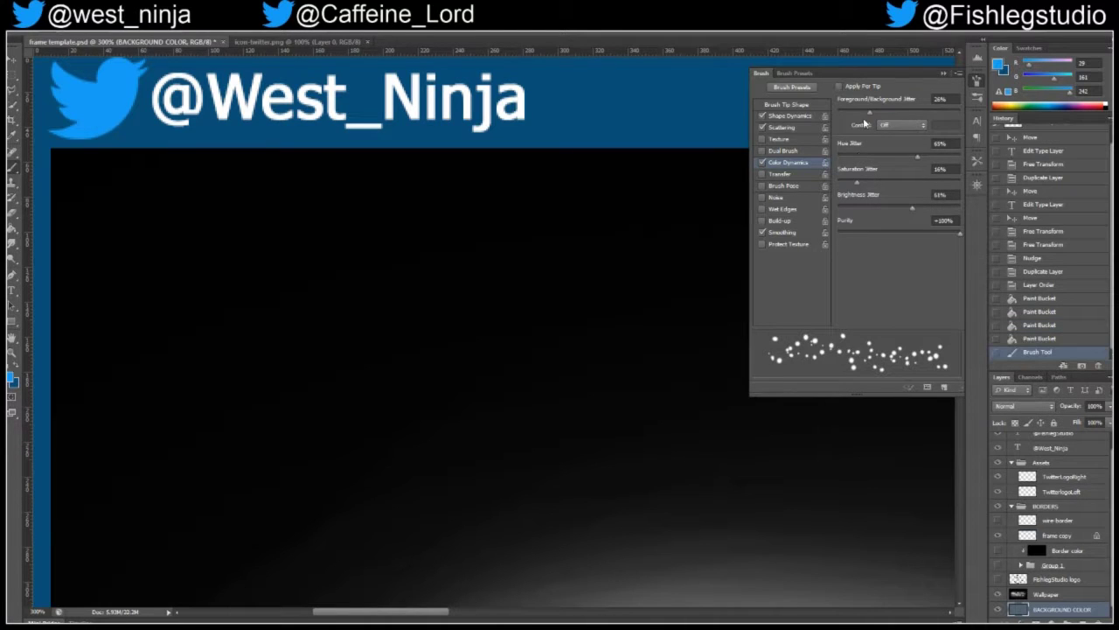
{"action": "left_click_drag", "start_coordinate": [910, 233], "coordinate": [853, 208]}
{"action": "left_click_drag", "start_coordinate": [916, 156], "coordinate": [840, 156]}
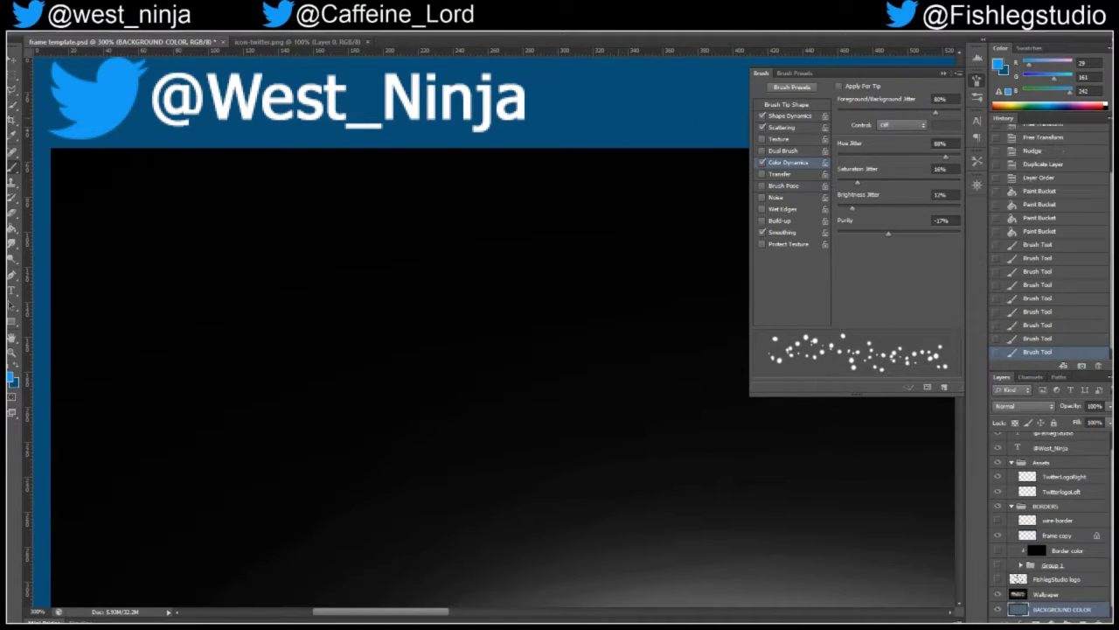
{"action": "key", "text": "ctrl+alt+z"}
{"action": "key", "text": "ctrl+alt+z"}
{"action": "key", "text": "ctrl+alt+z"}
{"action": "key", "text": "ctrl+alt+z"}
{"action": "key", "text": "ctrl+alt+z"}
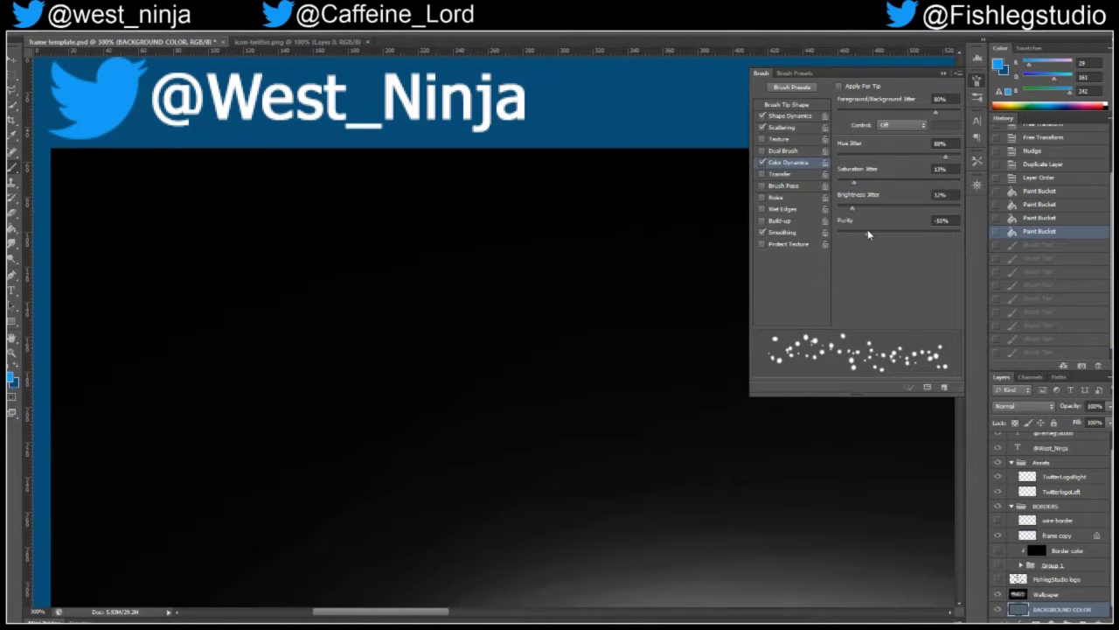
{"action": "left_click_drag", "start_coordinate": [651, 116], "coordinate": [621, 317]}
{"action": "left_click", "coordinate": [621, 317]}
Paint blue-green scattered dots over the blue header on the frame copy layer
{"action": "left_click", "coordinate": [1067, 522]}
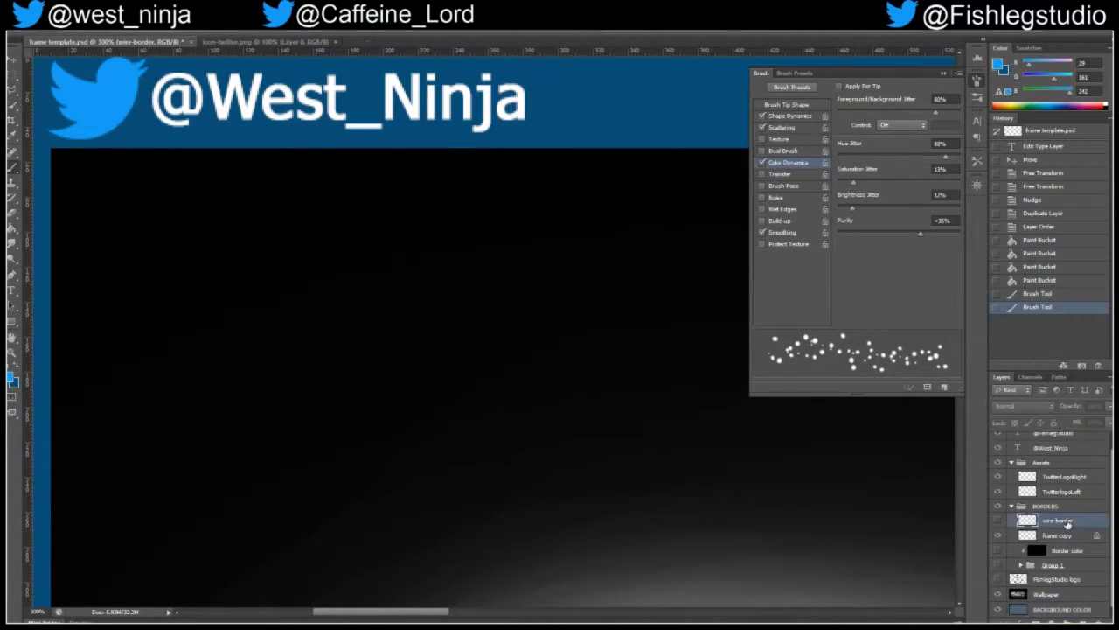
{"action": "left_click", "coordinate": [696, 271]}
{"action": "key", "text": "Return"}
{"action": "left_click", "coordinate": [1059, 537]}
{"action": "left_click_drag", "start_coordinate": [717, 87], "coordinate": [594, 114]}
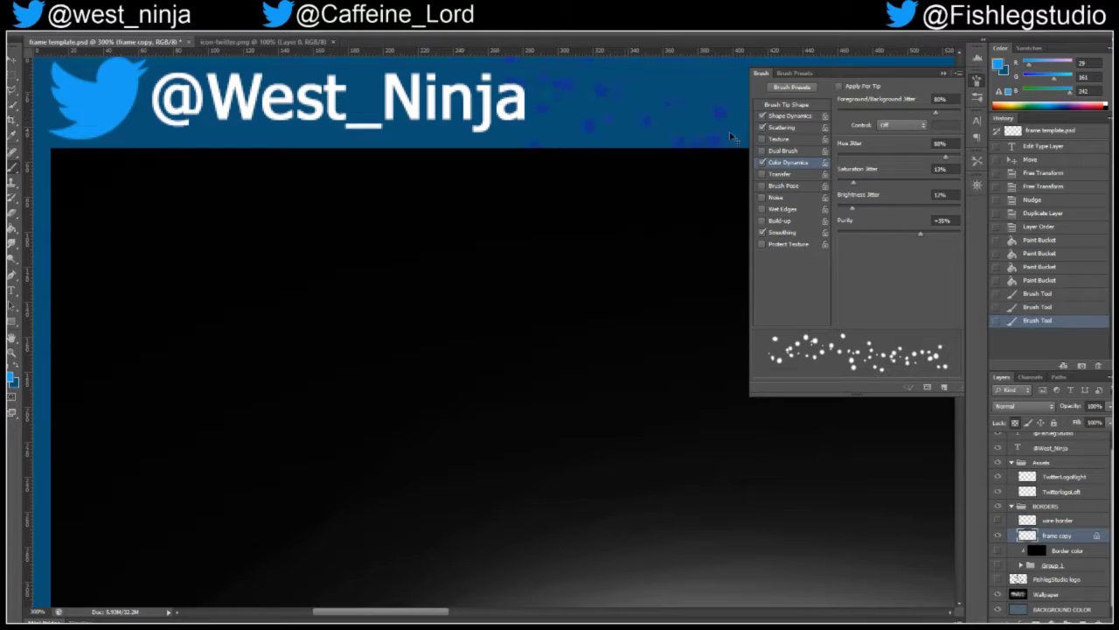
{"action": "left_click_drag", "start_coordinate": [665, 105], "coordinate": [568, 87]}
{"action": "left_click_drag", "start_coordinate": [507, 66], "coordinate": [613, 131]}
{"action": "key", "text": "ctrl+alt+z"}
{"action": "key", "text": "ctrl+alt+z"}
{"action": "key", "text": "ctrl+alt+z"}
{"action": "key", "text": "ctrl+alt+z"}
{"action": "key", "text": "ctrl+alt+z"}
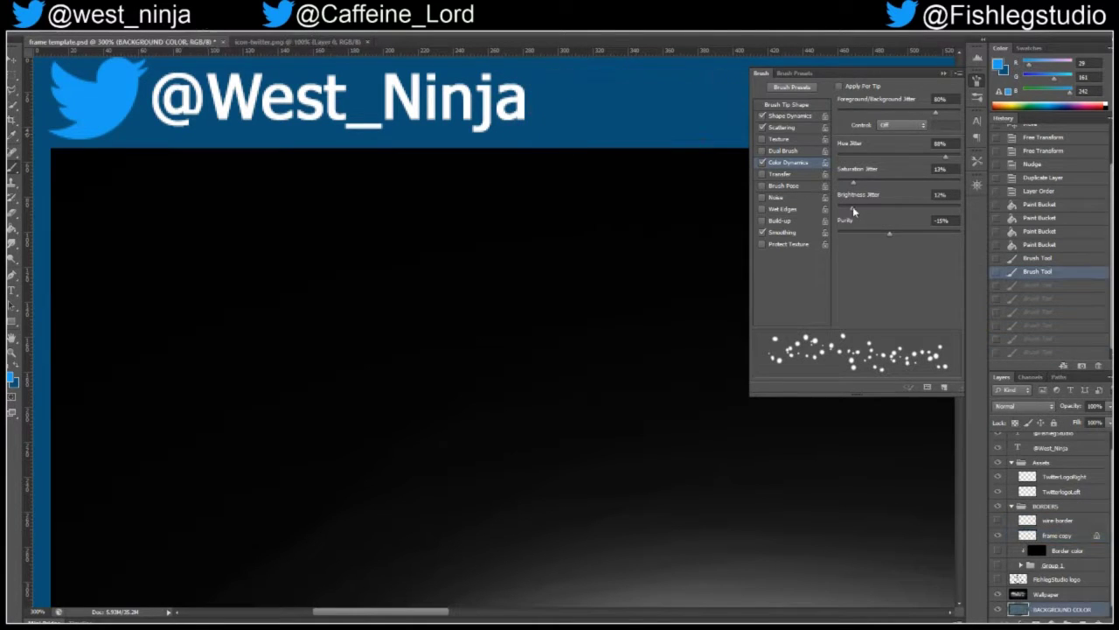
{"action": "key", "text": "ctrl+shift+z"}
{"action": "key", "text": "ctrl+shift+z"}
{"action": "key", "text": "ctrl+shift+z"}
{"action": "key", "text": "ctrl+shift+z"}
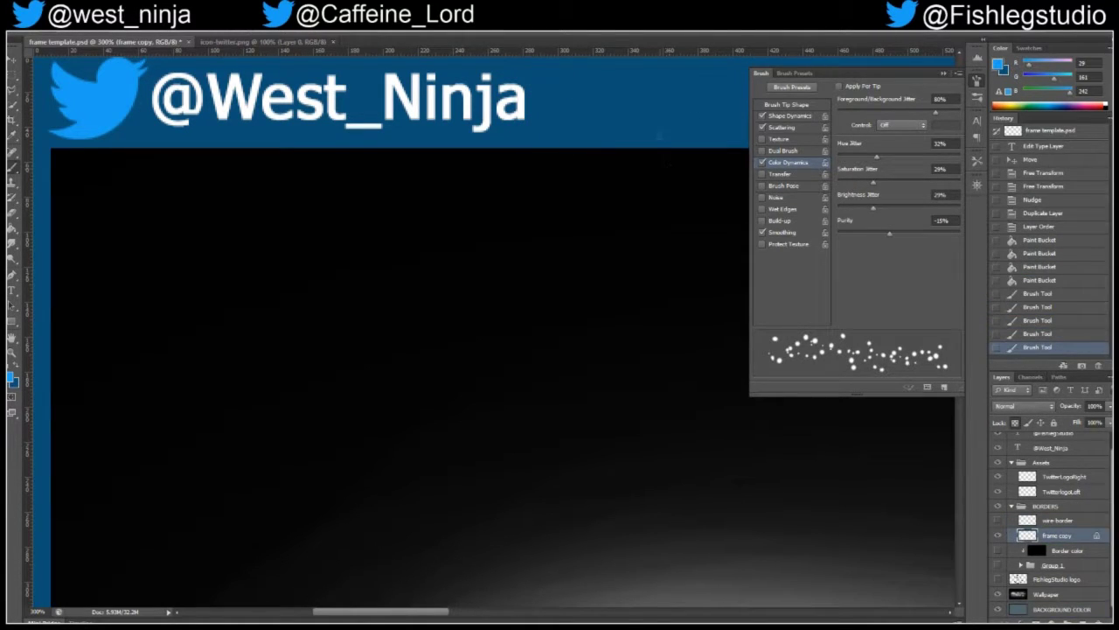
{"action": "key", "text": "ctrl+shift+z"}
{"action": "key", "text": "ctrl+shift+z"}
{"action": "key", "text": "ctrl+alt+z"}
{"action": "key", "text": "ctrl+alt+z"}
{"action": "key", "text": "ctrl+alt+z"}
{"action": "key", "text": "ctrl+alt+z"}
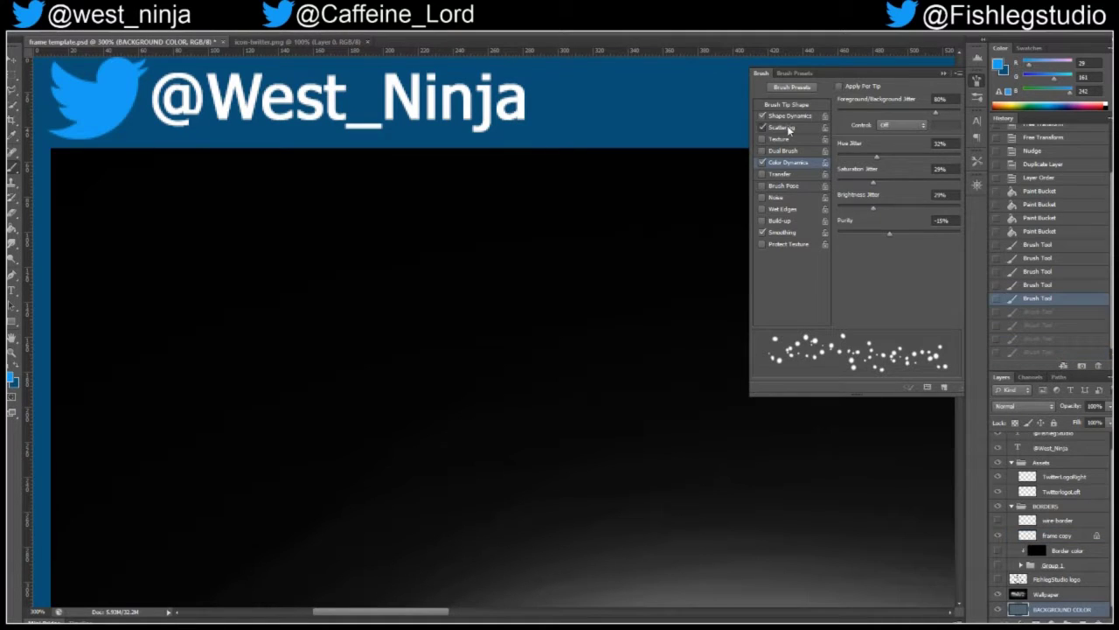
Set brush Scattering to Both Axes and undo the last stroke
{"action": "left_click", "coordinate": [787, 127]}
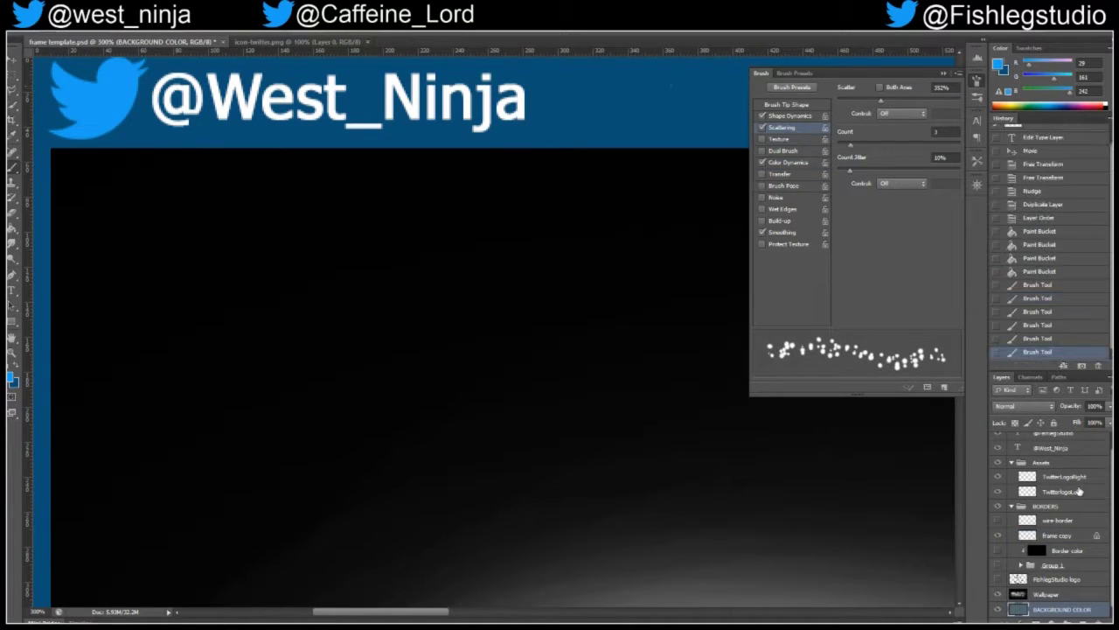
{"action": "left_click", "coordinate": [1069, 536]}
{"action": "key", "text": "ctrl+alt+z"}
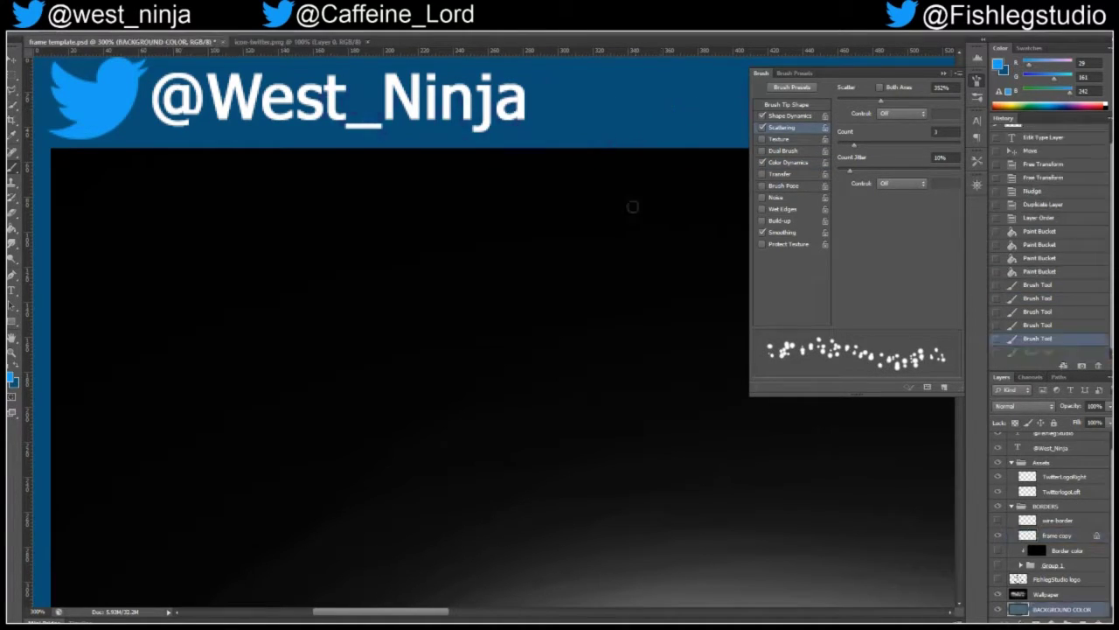
{"action": "left_click", "coordinate": [789, 115]}
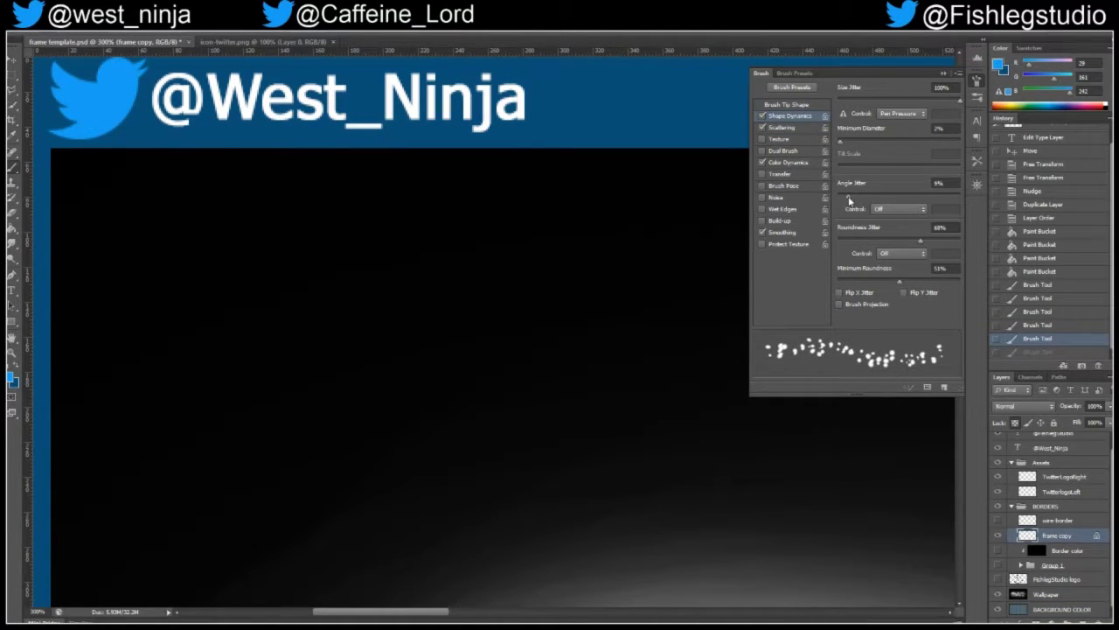
{"action": "left_click", "coordinate": [784, 128]}
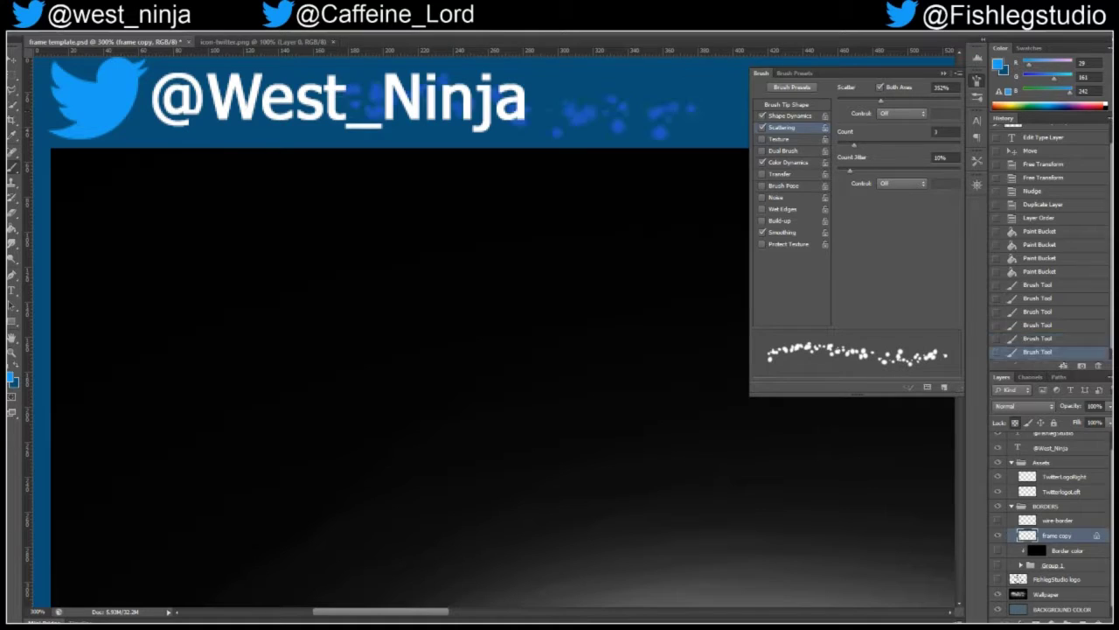
{"action": "left_click", "coordinate": [977, 79]}
{"action": "left_click", "coordinate": [976, 184]}
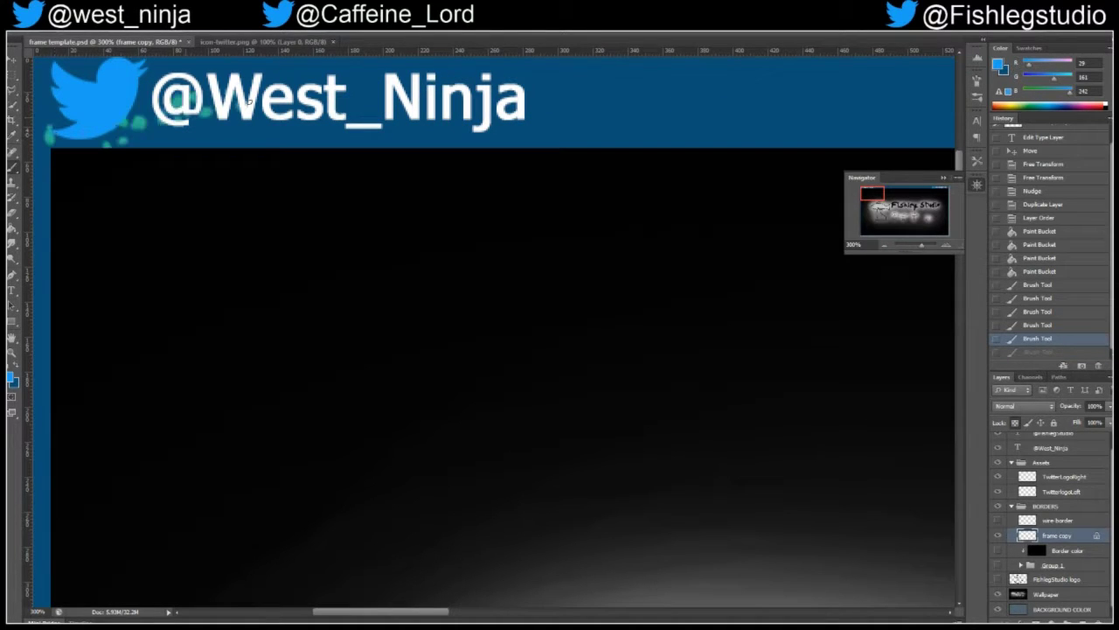
Undo the dots near the Twitter bird and paint speckles down the frame's left edge
{"action": "key", "text": "ctrl+z"}
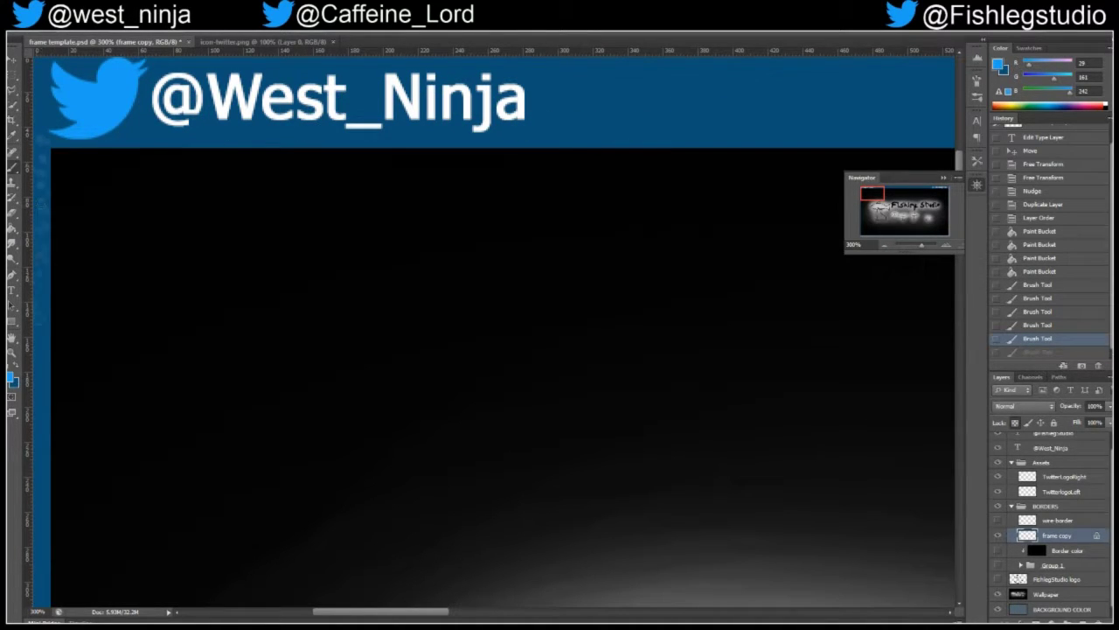
{"action": "left_click_drag", "start_coordinate": [39, 239], "coordinate": [39, 383]}
{"action": "scroll", "coordinate": [39, 350], "scroll_direction": "down", "scroll_amount": 5}
{"action": "left_click_drag", "start_coordinate": [40, 281], "coordinate": [41, 449]}
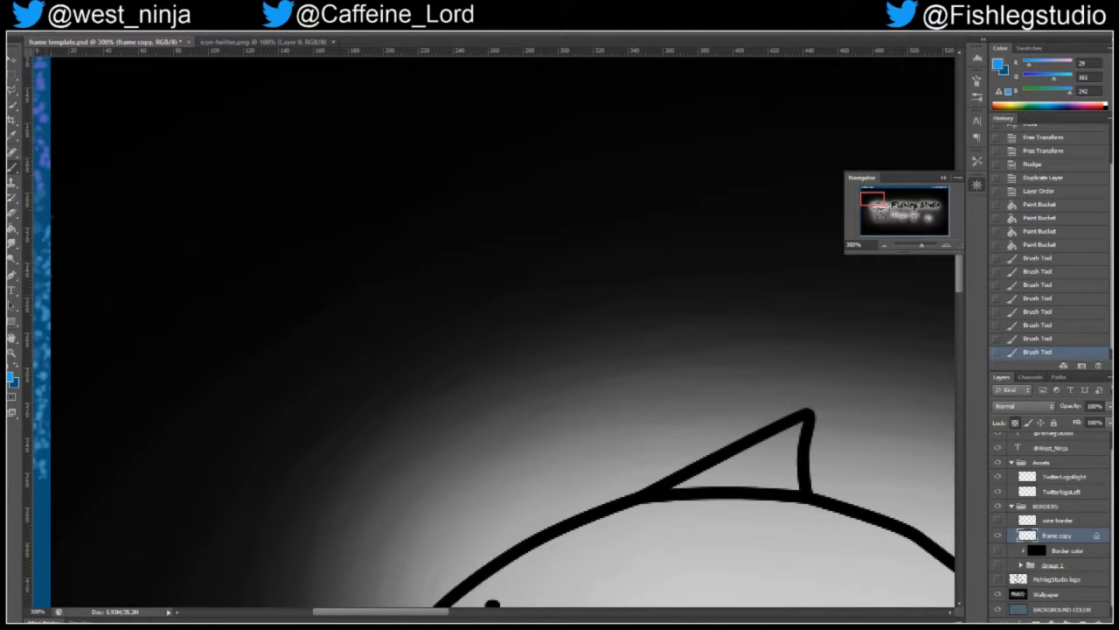
{"action": "scroll", "coordinate": [490, 332], "scroll_direction": "down", "scroll_amount": 5}
{"action": "scroll", "coordinate": [490, 332], "scroll_direction": "up", "scroll_amount": 15}
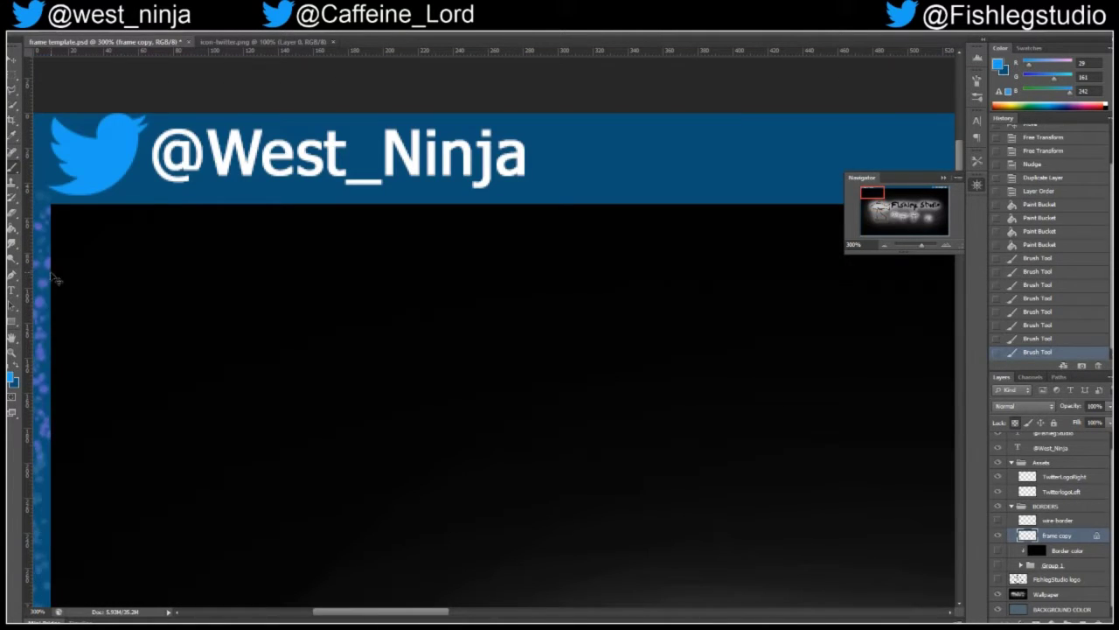
{"action": "left_click", "coordinate": [1060, 534]}
Scroll to the bottom border and paint speckled blue-green dots along it
{"action": "scroll", "coordinate": [489, 332], "scroll_direction": "down", "scroll_amount": 5}
{"action": "scroll", "coordinate": [489, 332], "scroll_direction": "down", "scroll_amount": 2}
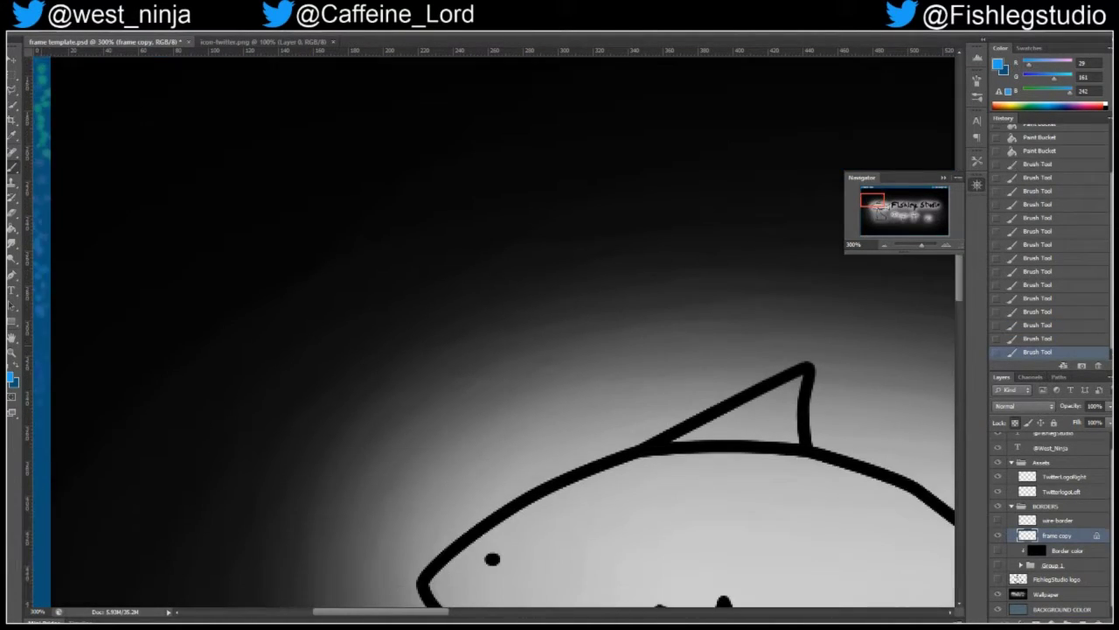
{"action": "scroll", "coordinate": [490, 332], "scroll_direction": "down", "scroll_amount": 1}
{"action": "scroll", "coordinate": [489, 333], "scroll_direction": "down", "scroll_amount": 3}
{"action": "scroll", "coordinate": [490, 332], "scroll_direction": "down", "scroll_amount": 1}
{"action": "scroll", "coordinate": [489, 332], "scroll_direction": "down", "scroll_amount": 1}
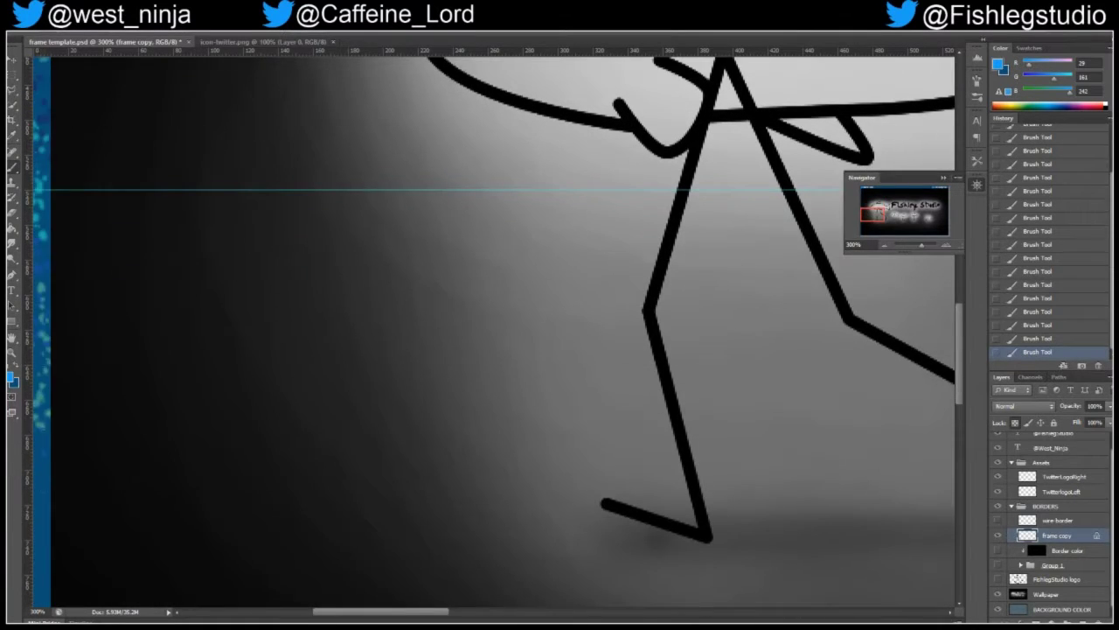
{"action": "scroll", "coordinate": [490, 332], "scroll_direction": "down", "scroll_amount": 2}
{"action": "scroll", "coordinate": [489, 332], "scroll_direction": "down", "scroll_amount": 1}
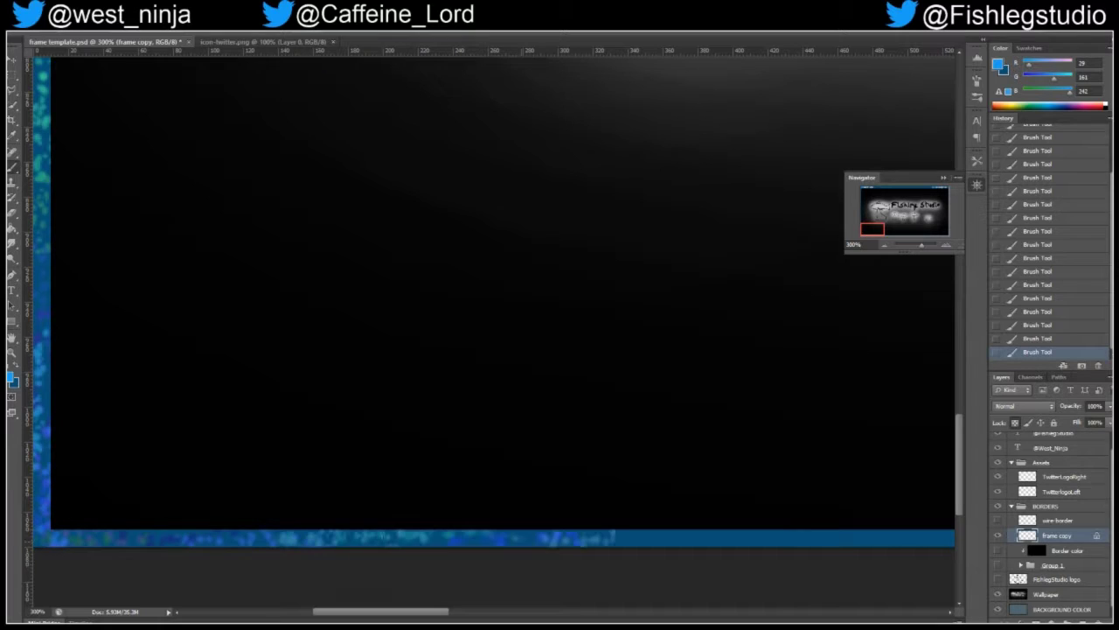
{"action": "scroll", "coordinate": [489, 297], "scroll_direction": "right", "scroll_amount": 5}
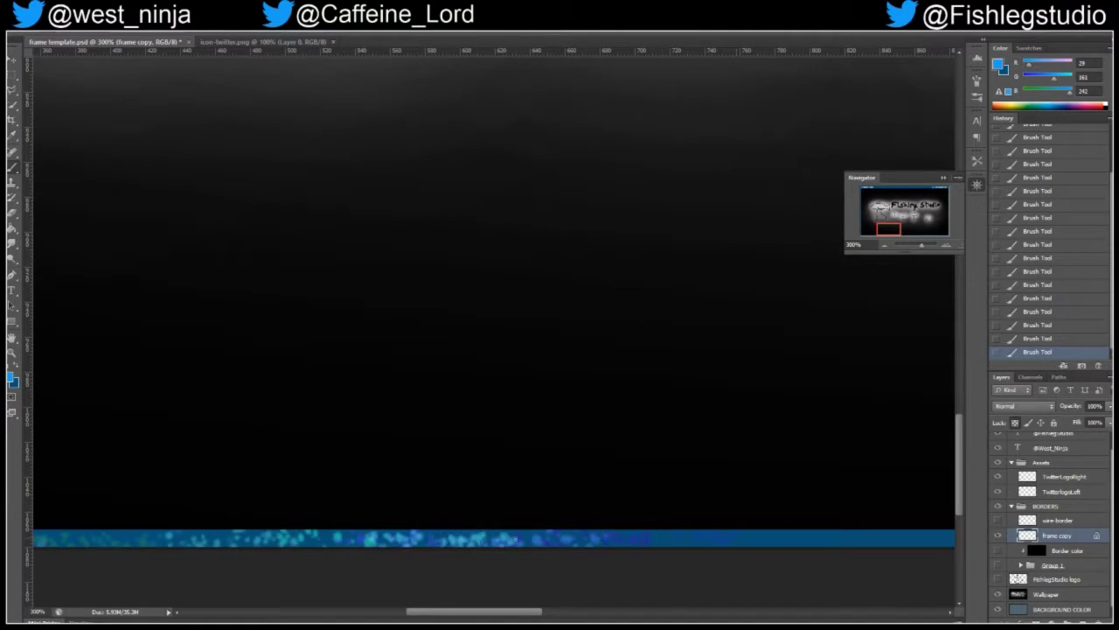
{"action": "scroll", "coordinate": [490, 332], "scroll_direction": "right", "scroll_amount": 5}
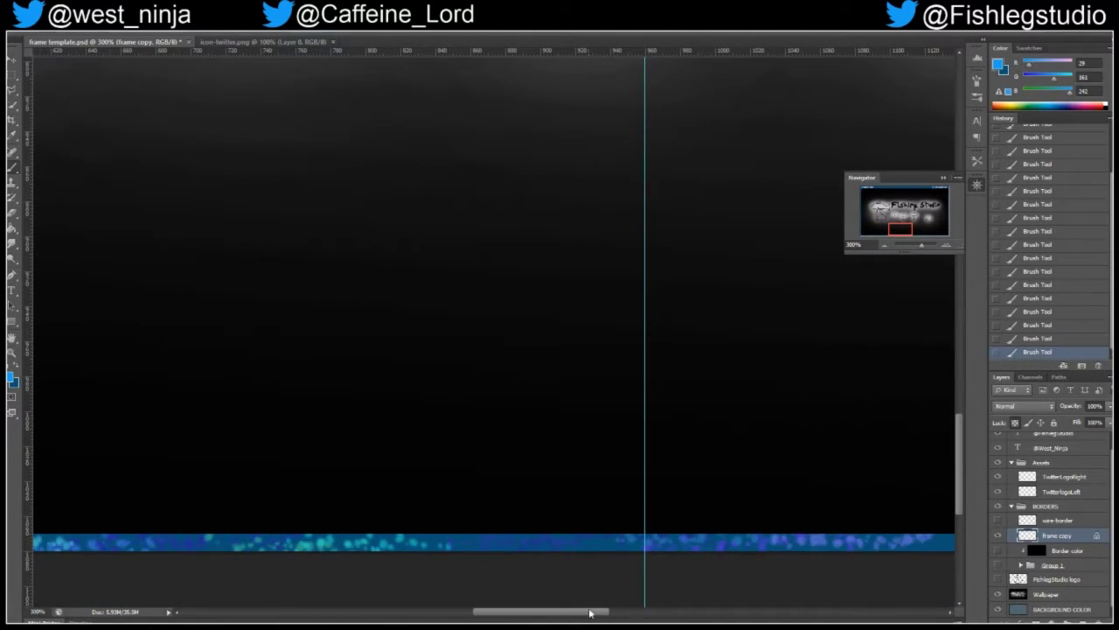
{"action": "left_click_drag", "start_coordinate": [591, 612], "coordinate": [757, 612]}
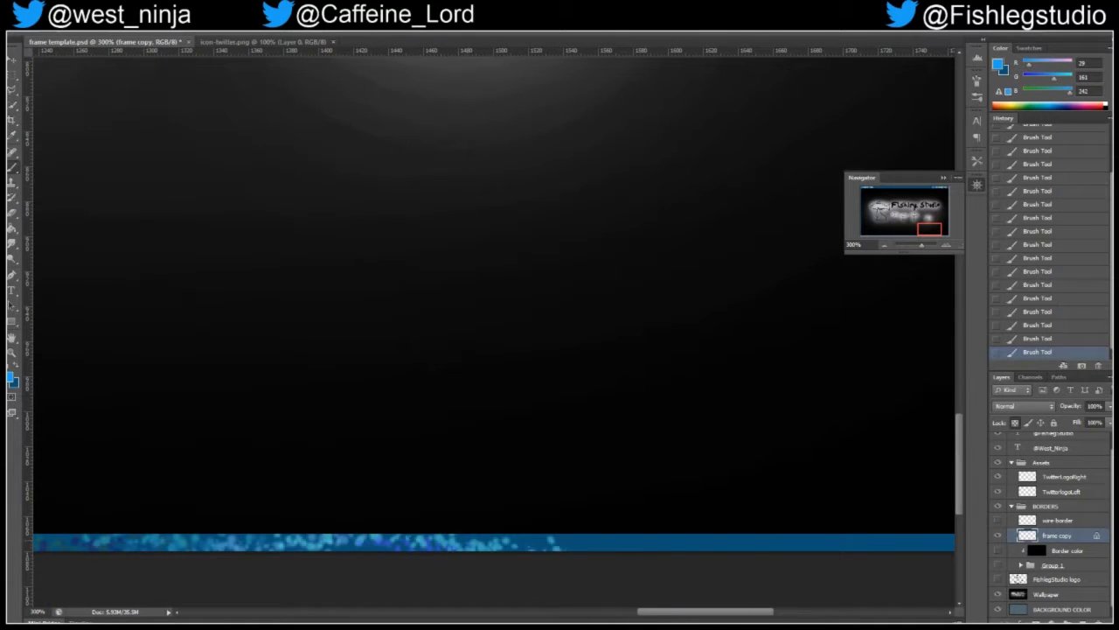
{"action": "scroll", "coordinate": [489, 297], "scroll_direction": "right", "scroll_amount": 4}
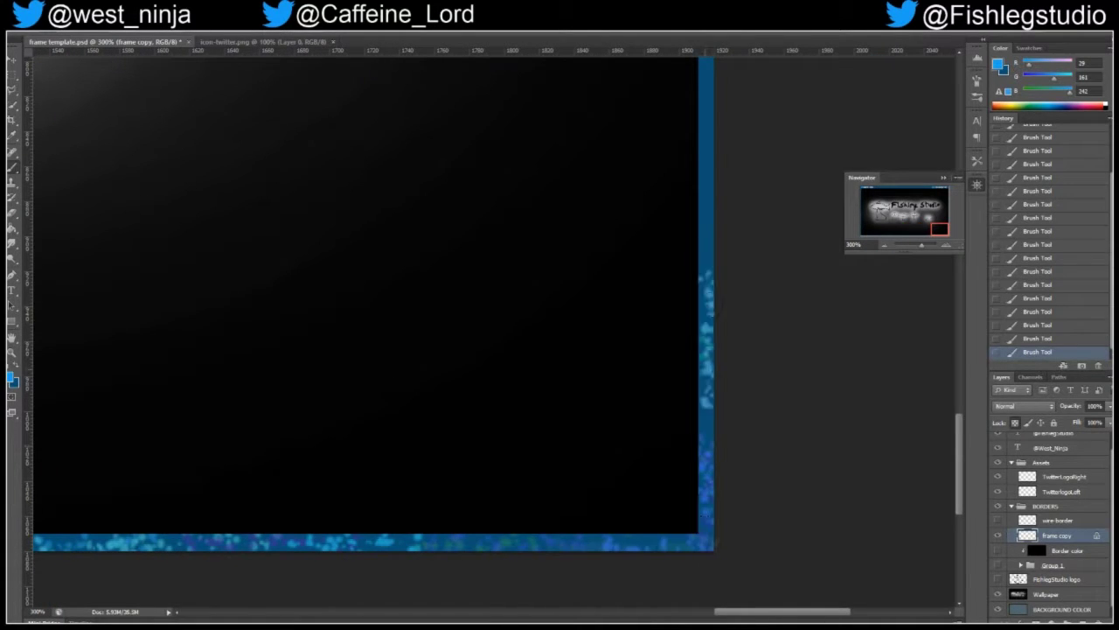
{"action": "scroll", "coordinate": [367, 332], "scroll_direction": "up", "scroll_amount": 3}
{"action": "scroll", "coordinate": [367, 332], "scroll_direction": "up", "scroll_amount": 3}
{"action": "scroll", "coordinate": [367, 333], "scroll_direction": "up", "scroll_amount": 3}
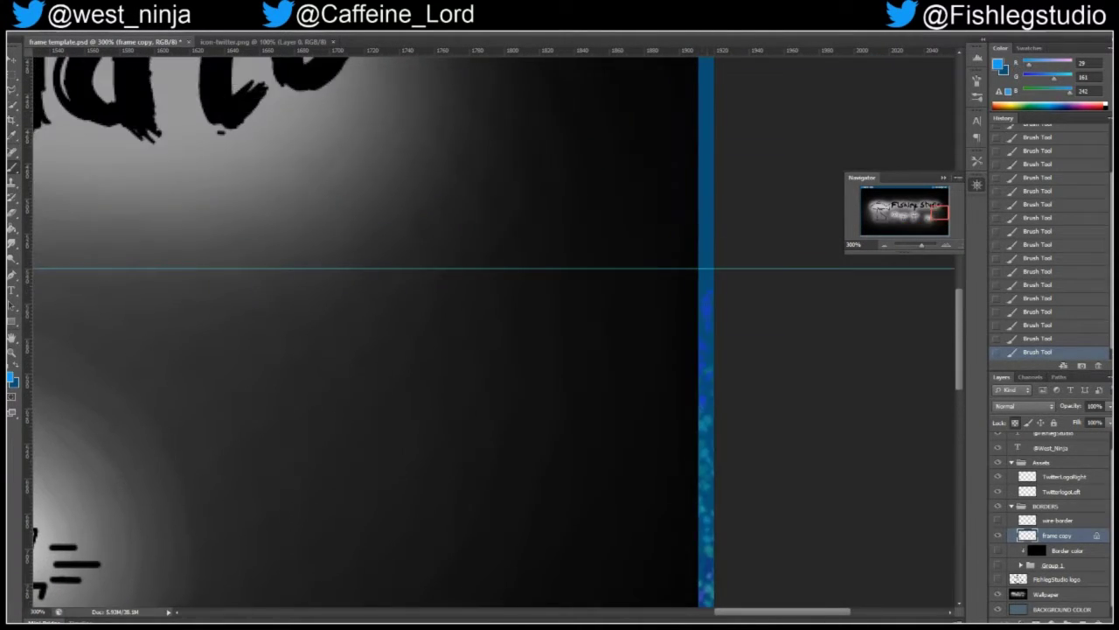
{"action": "scroll", "coordinate": [367, 332], "scroll_direction": "up", "scroll_amount": 2}
{"action": "scroll", "coordinate": [367, 332], "scroll_direction": "up", "scroll_amount": 2}
{"action": "scroll", "coordinate": [367, 332], "scroll_direction": "up", "scroll_amount": 3}
{"action": "scroll", "coordinate": [367, 333], "scroll_direction": "up", "scroll_amount": 2}
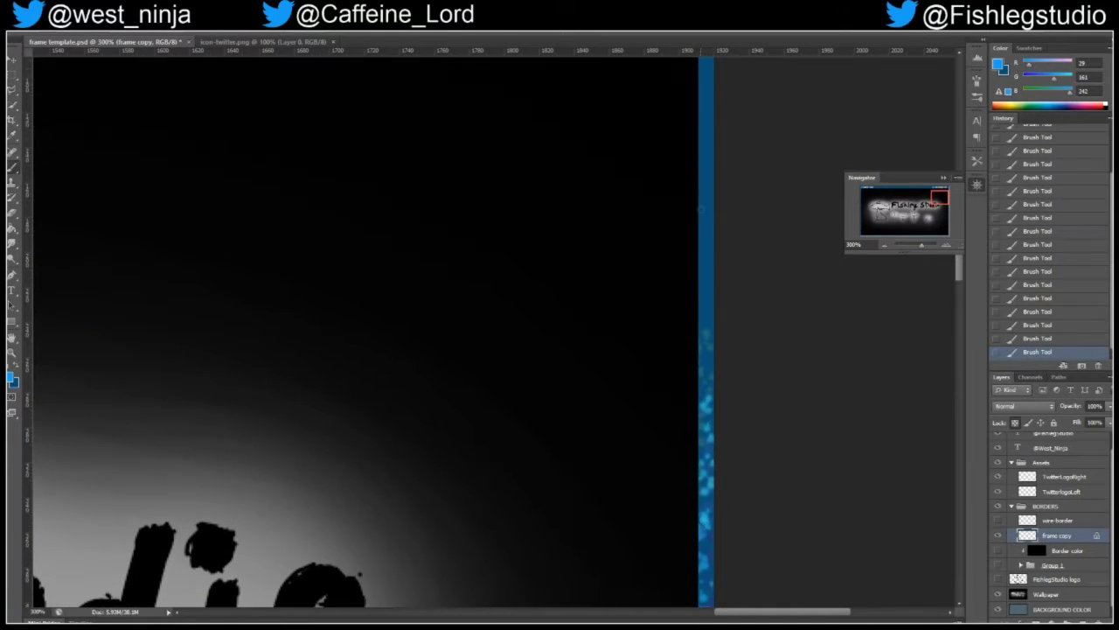
{"action": "scroll", "coordinate": [367, 332], "scroll_direction": "up", "scroll_amount": 3}
{"action": "scroll", "coordinate": [367, 333], "scroll_direction": "up", "scroll_amount": 1}
{"action": "left_click_drag", "start_coordinate": [525, 182], "coordinate": [682, 166]}
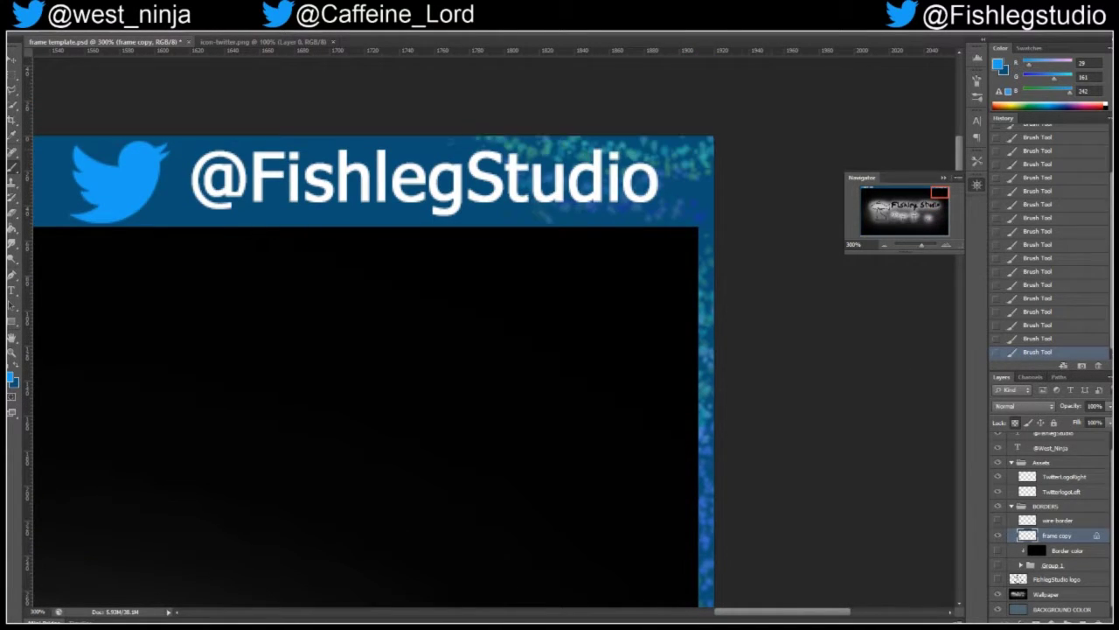
{"action": "left_click_drag", "start_coordinate": [682, 209], "coordinate": [227, 191]}
{"action": "mouse_move", "coordinate": [262, 367]}
{"action": "left_mouse_down"}
{"action": "mouse_move", "coordinate": [830, 298]}
{"action": "mouse_move", "coordinate": [813, 341]}
{"action": "left_mouse_up"}
{"action": "left_click_drag", "start_coordinate": [559, 179], "coordinate": [219, 175]}
{"action": "left_click_drag", "start_coordinate": [227, 122], "coordinate": [508, 149]}
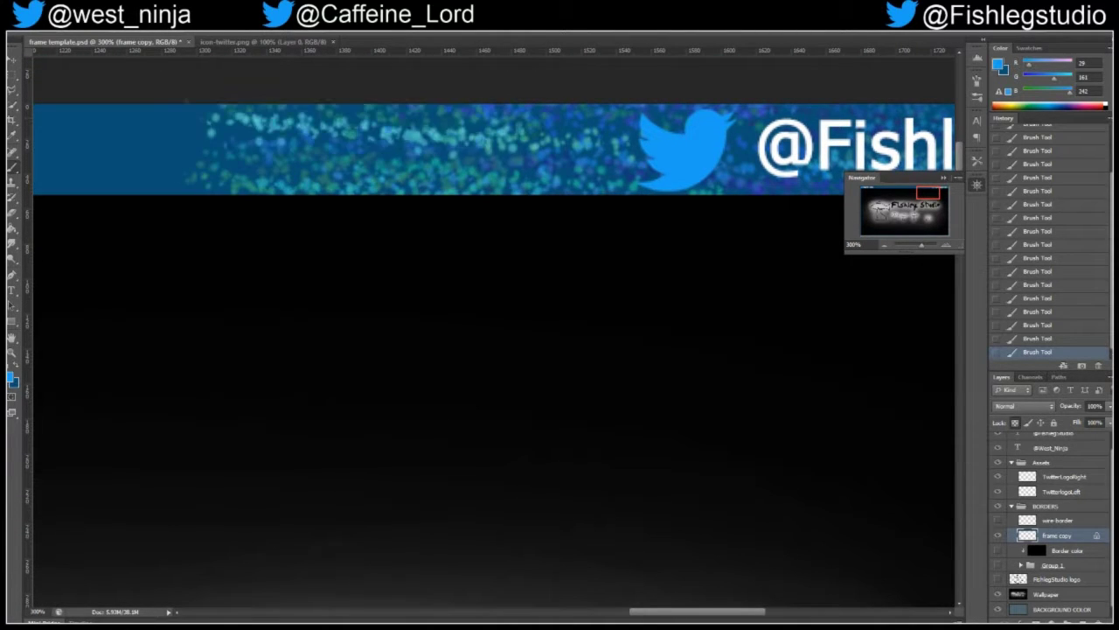
{"action": "left_click_drag", "start_coordinate": [350, 350], "coordinate": [613, 341]}
{"action": "mouse_move", "coordinate": [717, 105]}
{"action": "left_mouse_down"}
{"action": "mouse_move", "coordinate": [411, 140]}
{"action": "mouse_move", "coordinate": [455, 174]}
{"action": "mouse_move", "coordinate": [158, 105]}
{"action": "mouse_move", "coordinate": [433, 157]}
{"action": "left_mouse_up"}
{"action": "left_click_drag", "start_coordinate": [175, 350], "coordinate": [862, 332]}
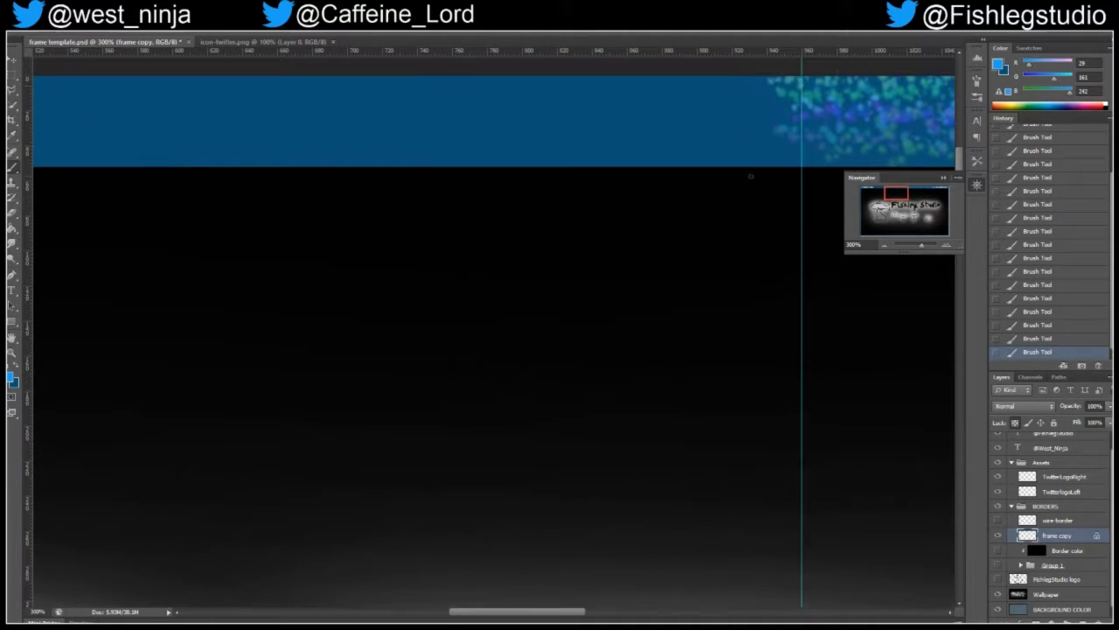
{"action": "left_click_drag", "start_coordinate": [363, 88], "coordinate": [700, 97]}
{"action": "left_click_drag", "start_coordinate": [542, 132], "coordinate": [717, 153]}
{"action": "left_click_drag", "start_coordinate": [972, 177], "coordinate": [490, 143]}
{"action": "left_click_drag", "start_coordinate": [377, 144], "coordinate": [977, 184]}
{"action": "left_click_drag", "start_coordinate": [455, 153], "coordinate": [822, 153]}
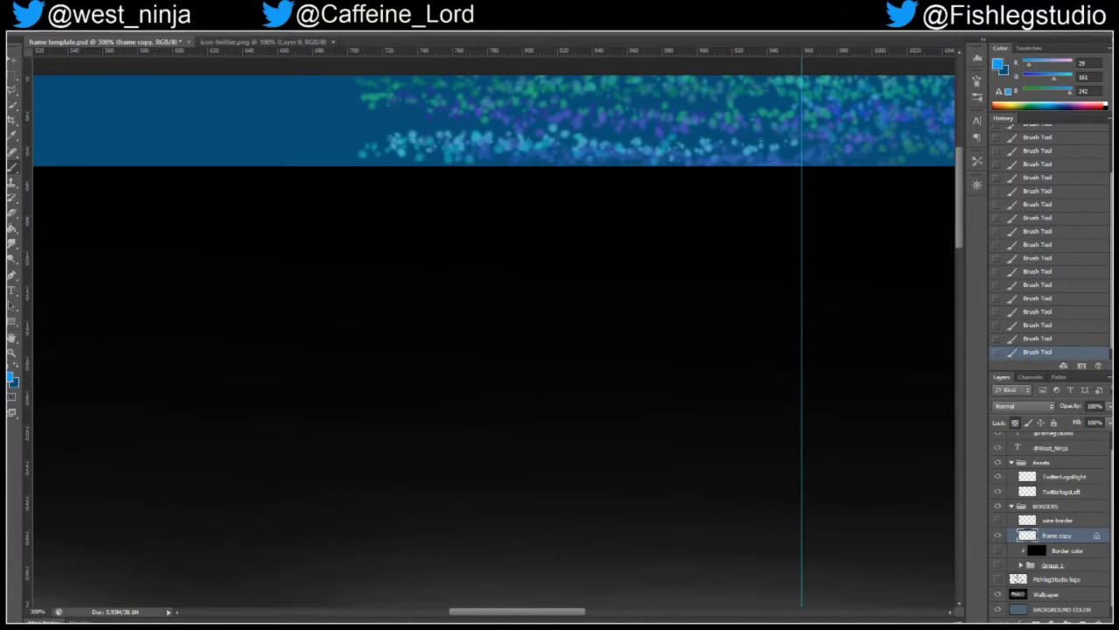
{"action": "left_click_drag", "start_coordinate": [647, 114], "coordinate": [734, 105]}
{"action": "left_click_drag", "start_coordinate": [262, 350], "coordinate": [870, 350]}
{"action": "mouse_move", "coordinate": [525, 105]}
{"action": "left_mouse_down"}
{"action": "mouse_move", "coordinate": [525, 577]}
{"action": "mouse_move", "coordinate": [525, 298]}
{"action": "mouse_move", "coordinate": [283, 178]}
{"action": "left_mouse_up"}
{"action": "left_click_drag", "start_coordinate": [761, 223], "coordinate": [420, 223]}
{"action": "left_click_drag", "start_coordinate": [542, 167], "coordinate": [219, 167]}
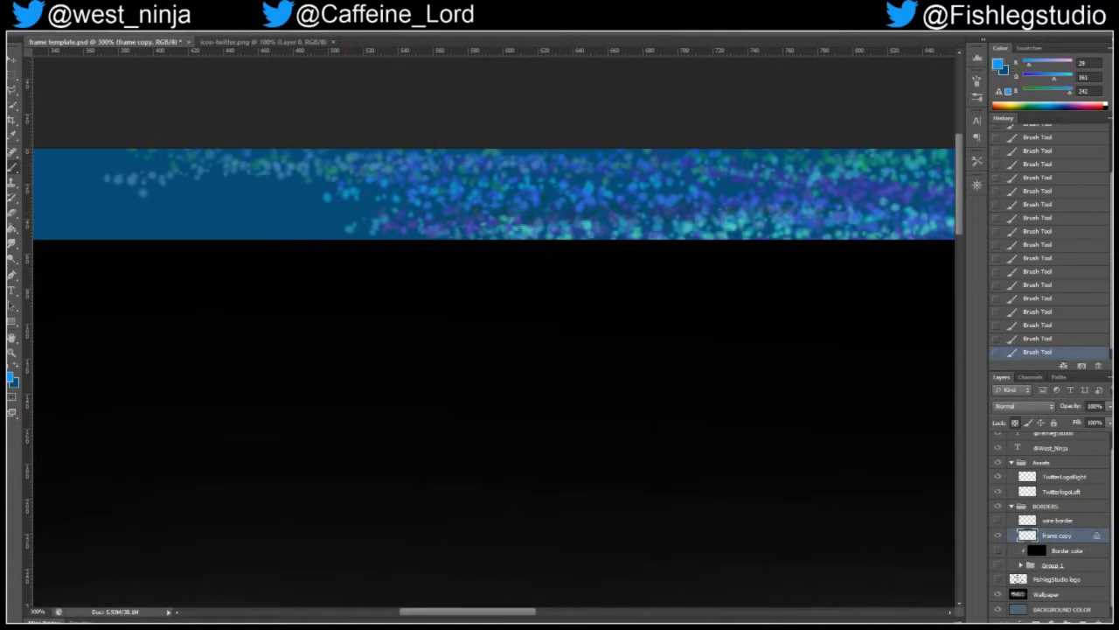
{"action": "left_click_drag", "start_coordinate": [341, 197], "coordinate": [96, 218]}
{"action": "left_click_drag", "start_coordinate": [473, 612], "coordinate": [365, 612]}
{"action": "left_click_drag", "start_coordinate": [263, 229], "coordinate": [385, 232]}
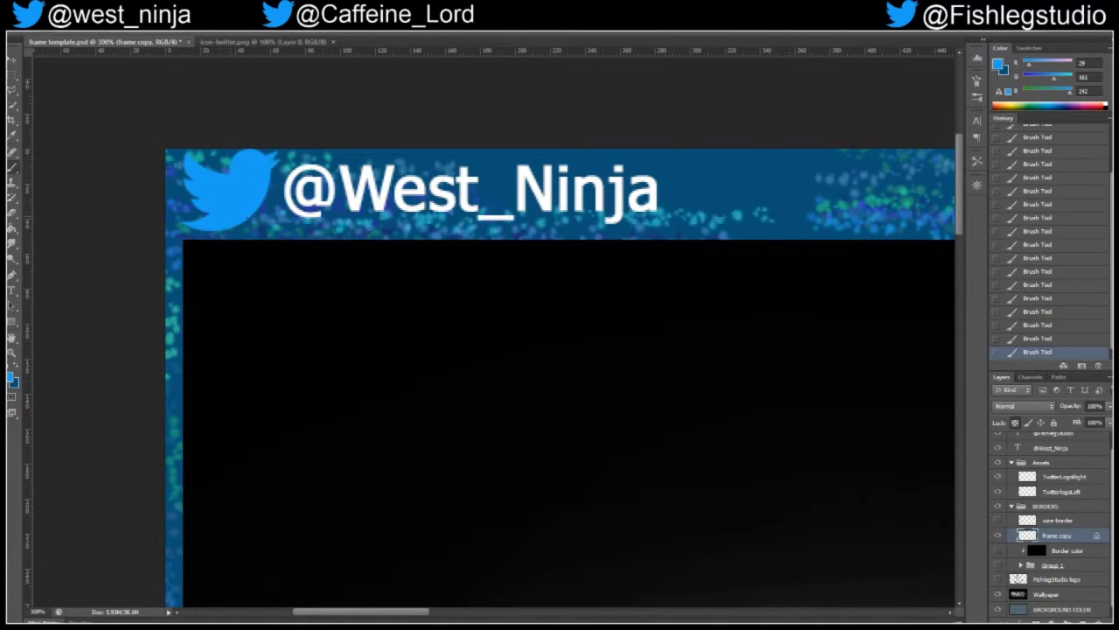
{"action": "left_click_drag", "start_coordinate": [455, 166], "coordinate": [875, 232]}
{"action": "left_click_drag", "start_coordinate": [861, 162], "coordinate": [384, 194]}
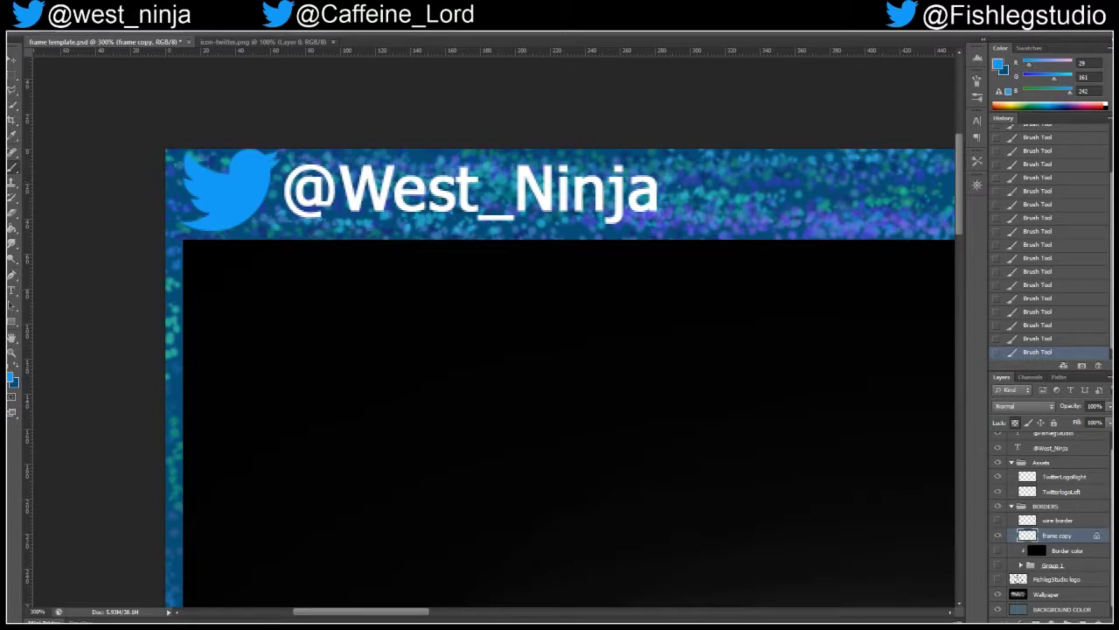
{"action": "scroll", "coordinate": [560, 332], "scroll_direction": "down", "scroll_amount": 5}
{"action": "scroll", "coordinate": [560, 332], "scroll_direction": "down", "scroll_amount": 5}
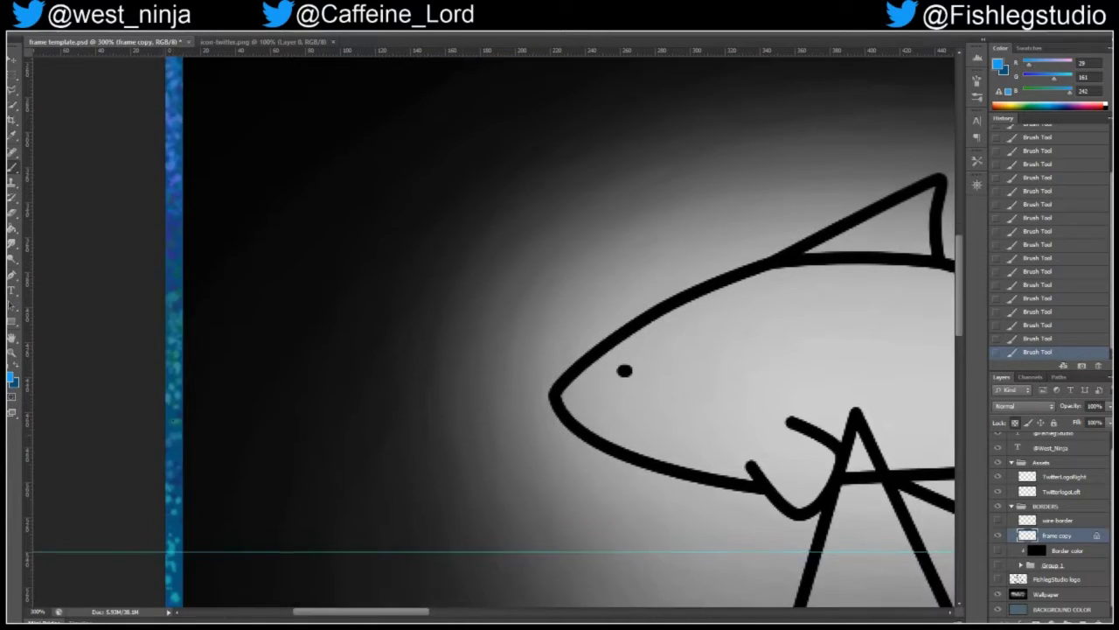
{"action": "scroll", "coordinate": [560, 333], "scroll_direction": "down", "scroll_amount": 5}
{"action": "scroll", "coordinate": [559, 332], "scroll_direction": "down", "scroll_amount": 5}
{"action": "scroll", "coordinate": [559, 332], "scroll_direction": "down", "scroll_amount": 5}
{"action": "scroll", "coordinate": [559, 332], "scroll_direction": "down", "scroll_amount": 5}
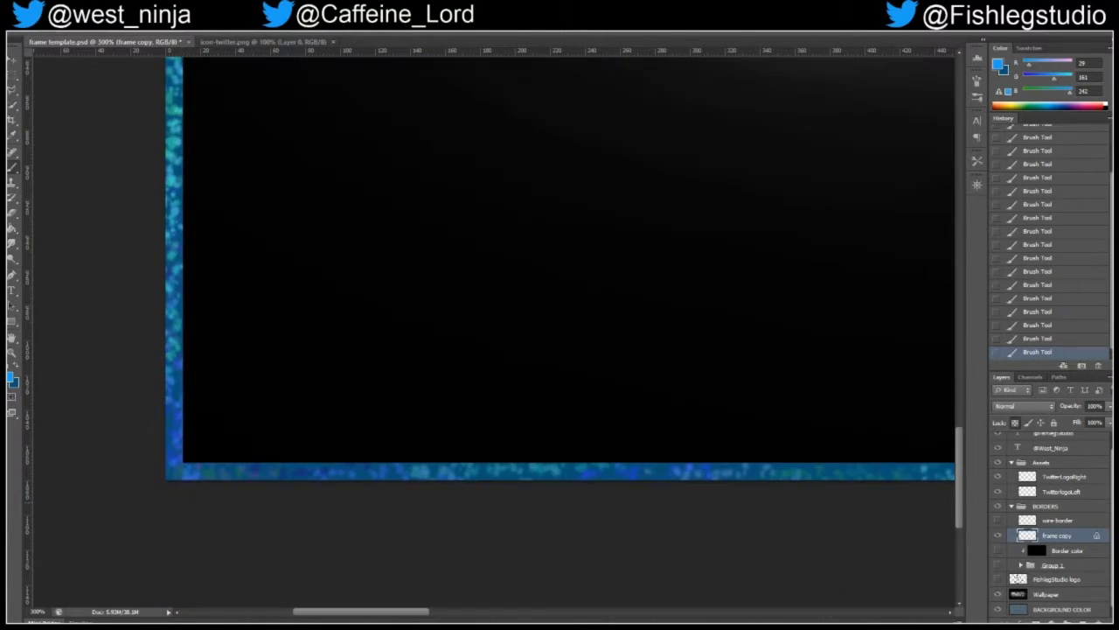
{"action": "scroll", "coordinate": [586, 590], "scroll_direction": "right", "scroll_amount": 5}
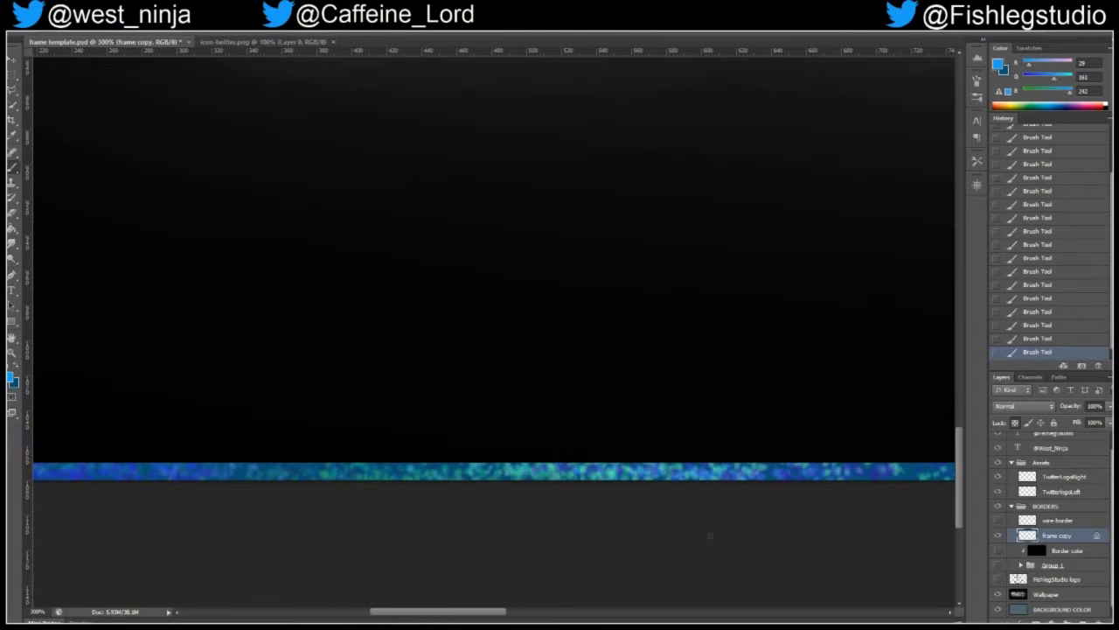
{"action": "scroll", "coordinate": [585, 590], "scroll_direction": "right", "scroll_amount": 5}
{"action": "scroll", "coordinate": [586, 591], "scroll_direction": "right", "scroll_amount": 5}
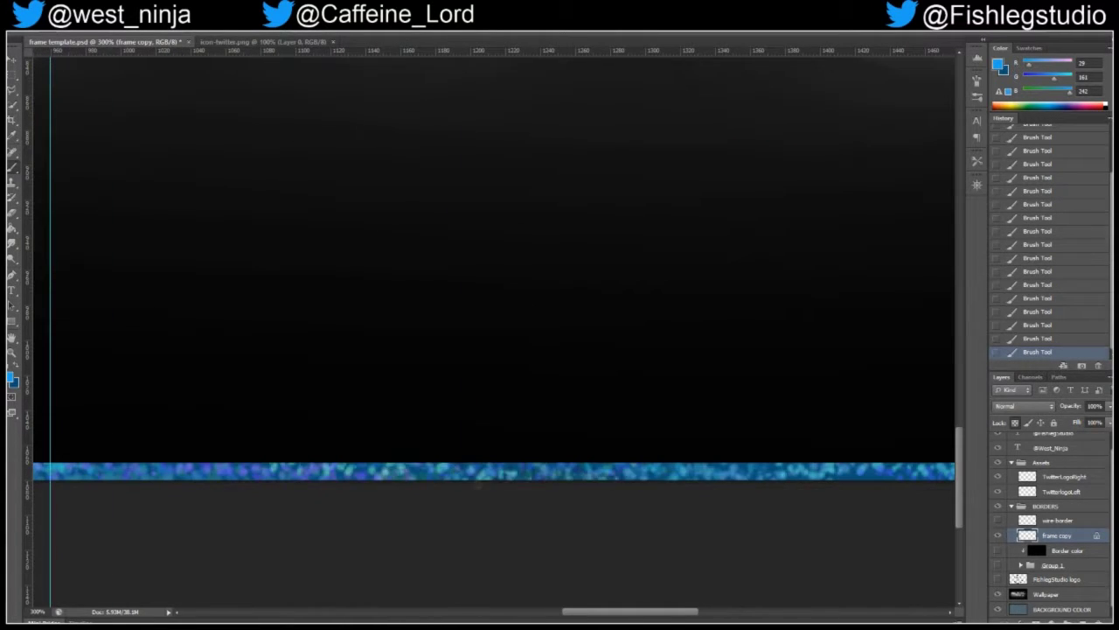
{"action": "scroll", "coordinate": [586, 590], "scroll_direction": "right", "scroll_amount": 5}
{"action": "scroll", "coordinate": [493, 523], "scroll_direction": "right", "scroll_amount": 5}
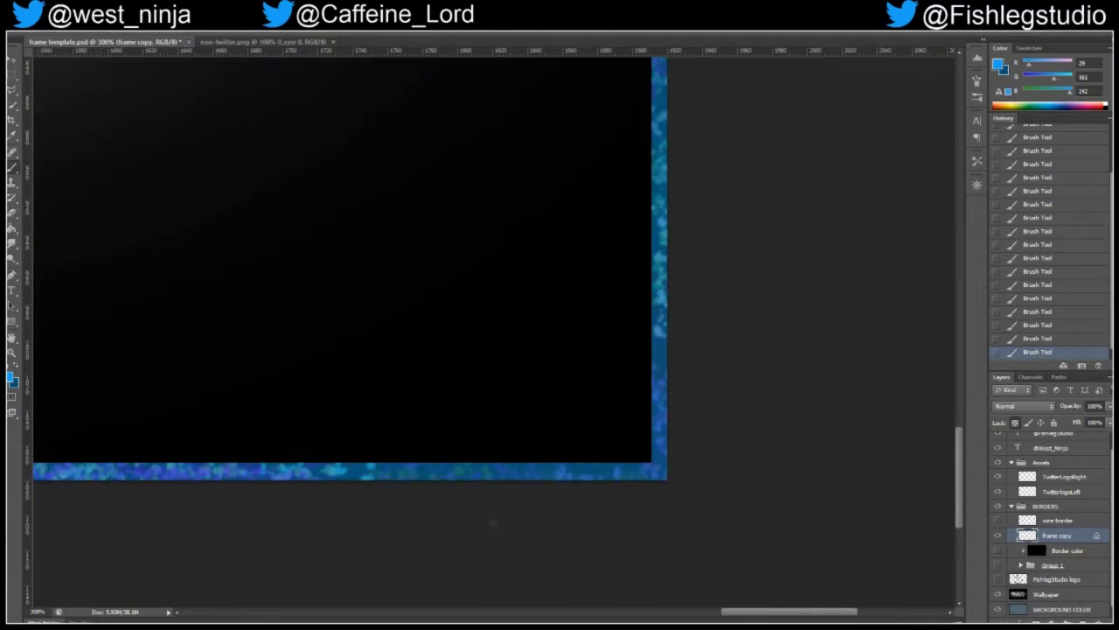
{"action": "scroll", "coordinate": [493, 333], "scroll_direction": "up", "scroll_amount": 2}
{"action": "scroll", "coordinate": [492, 333], "scroll_direction": "up", "scroll_amount": 2}
{"action": "scroll", "coordinate": [493, 333], "scroll_direction": "up", "scroll_amount": 3}
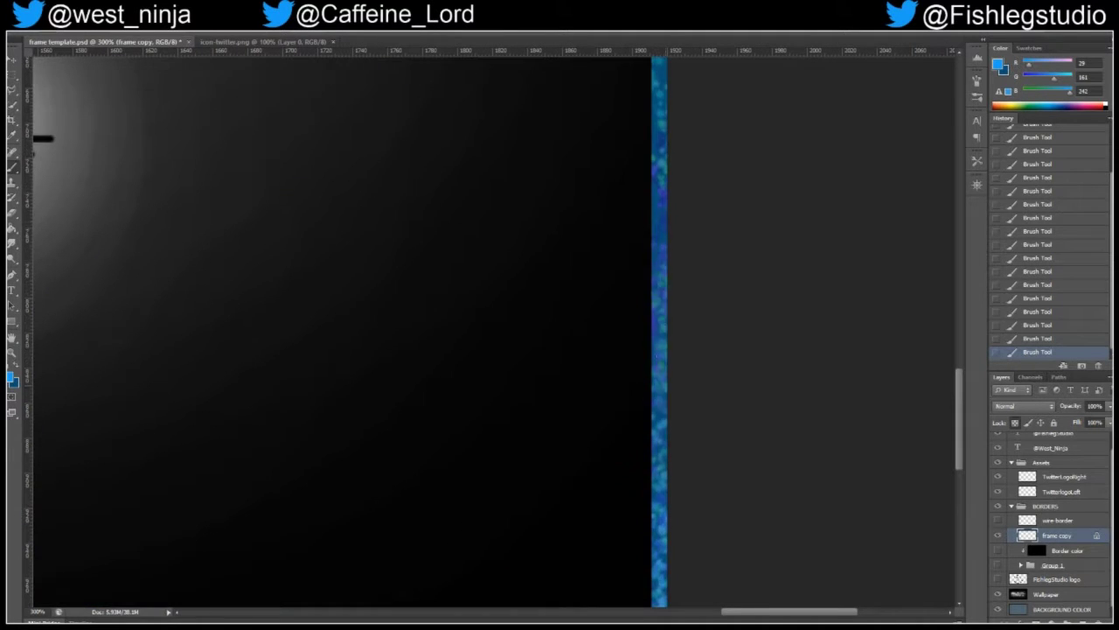
{"action": "scroll", "coordinate": [492, 332], "scroll_direction": "up", "scroll_amount": 4}
{"action": "scroll", "coordinate": [494, 329], "scroll_direction": "up", "scroll_amount": 3}
{"action": "scroll", "coordinate": [494, 329], "scroll_direction": "up", "scroll_amount": 3}
{"action": "scroll", "coordinate": [494, 329], "scroll_direction": "up", "scroll_amount": 3}
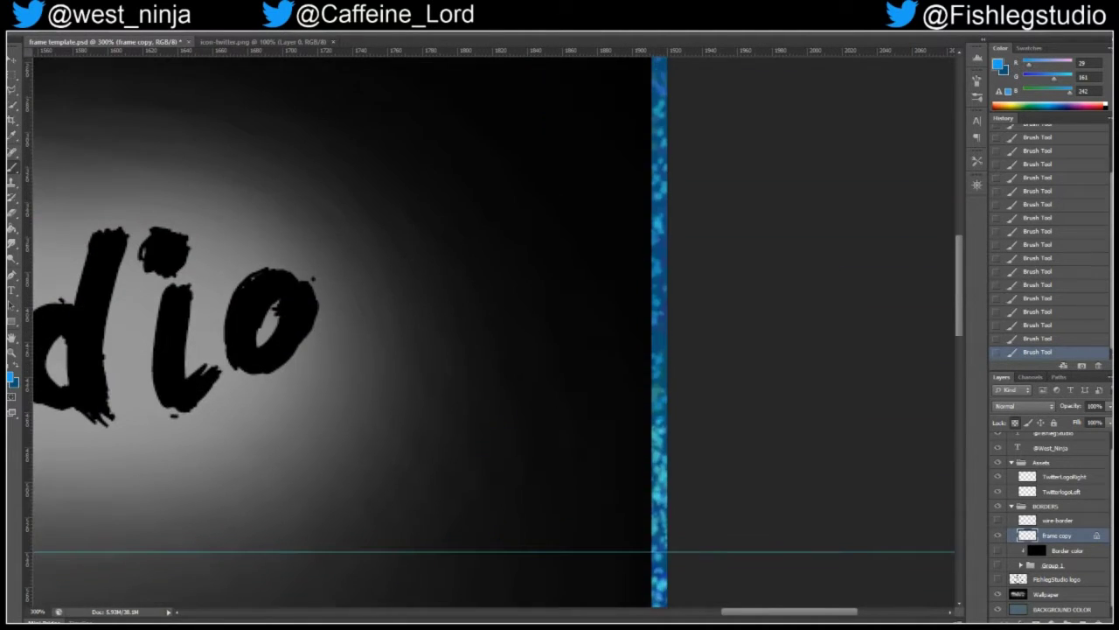
{"action": "scroll", "coordinate": [494, 329], "scroll_direction": "up", "scroll_amount": 3}
{"action": "scroll", "coordinate": [600, 373], "scroll_direction": "up", "scroll_amount": 3}
{"action": "scroll", "coordinate": [600, 373], "scroll_direction": "up", "scroll_amount": 3}
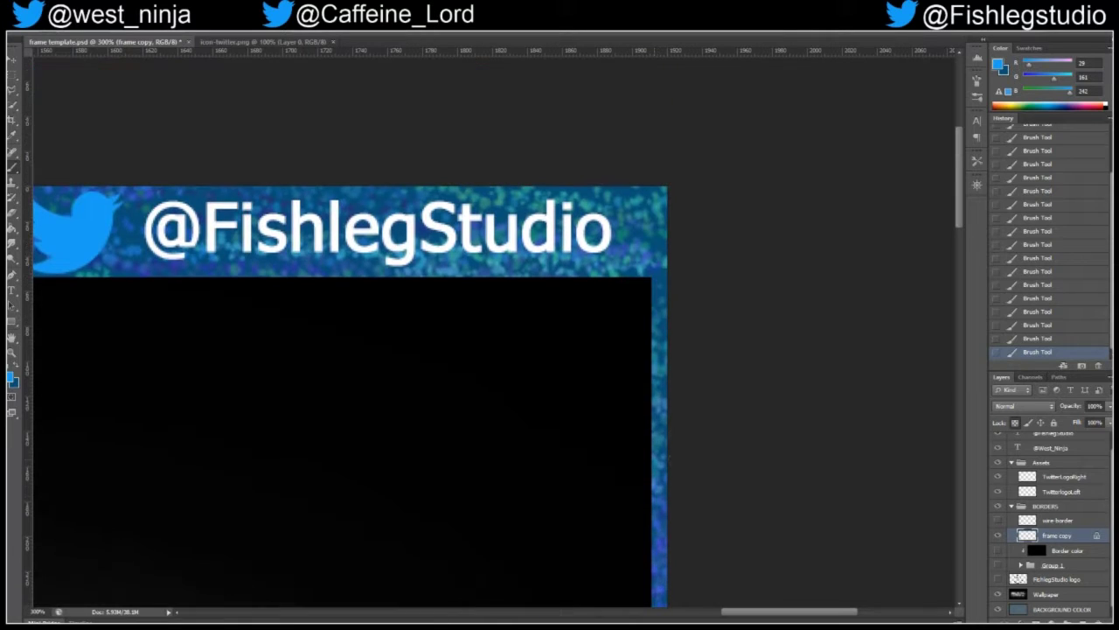
{"action": "scroll", "coordinate": [600, 372], "scroll_direction": "up", "scroll_amount": 2}
{"action": "left_click_drag", "start_coordinate": [777, 612], "coordinate": [388, 612]}
{"action": "left_click_drag", "start_coordinate": [414, 617], "coordinate": [361, 617]}
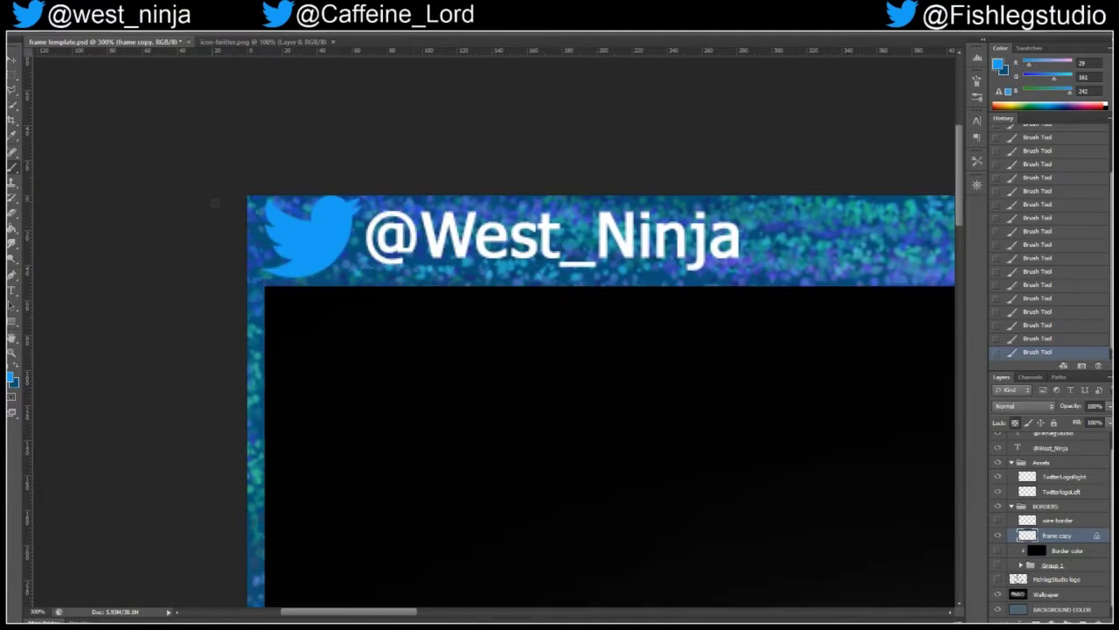
Zoom out, try Auto Contrast and Auto Tone on the border, then undo them
{"action": "left_click", "coordinate": [977, 184]}
{"action": "left_click", "coordinate": [885, 244]}
{"action": "left_click", "coordinate": [884, 245]}
{"action": "left_click", "coordinate": [884, 245]}
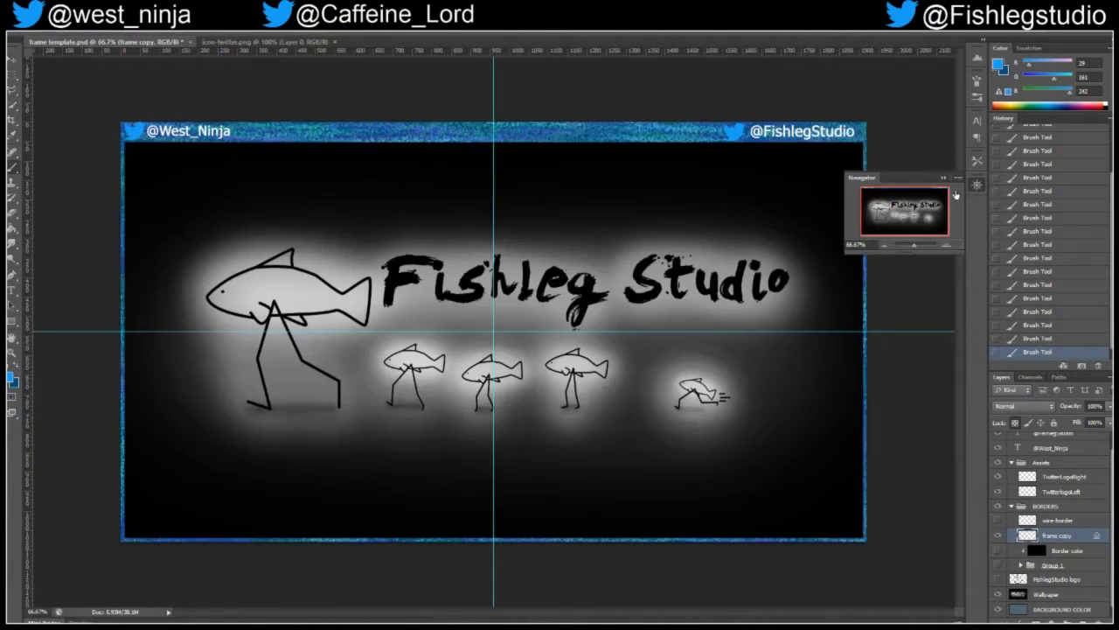
{"action": "left_click", "coordinate": [186, 21]}
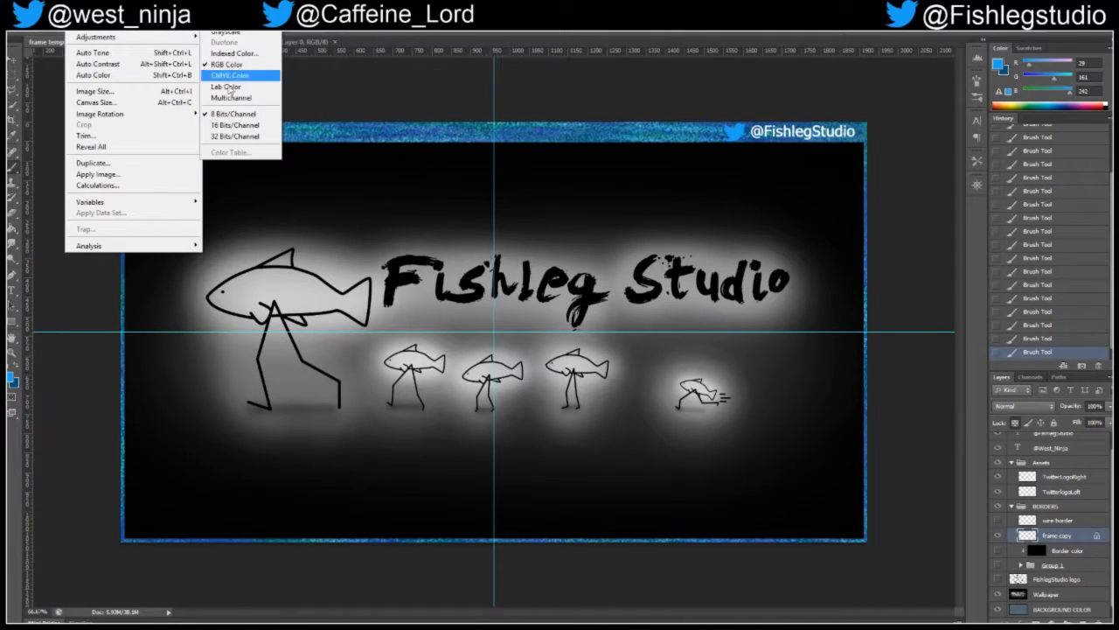
{"action": "left_click", "coordinate": [92, 64]}
{"action": "left_click", "coordinate": [79, 21]}
{"action": "left_click", "coordinate": [93, 53]}
{"action": "left_click", "coordinate": [78, 21]}
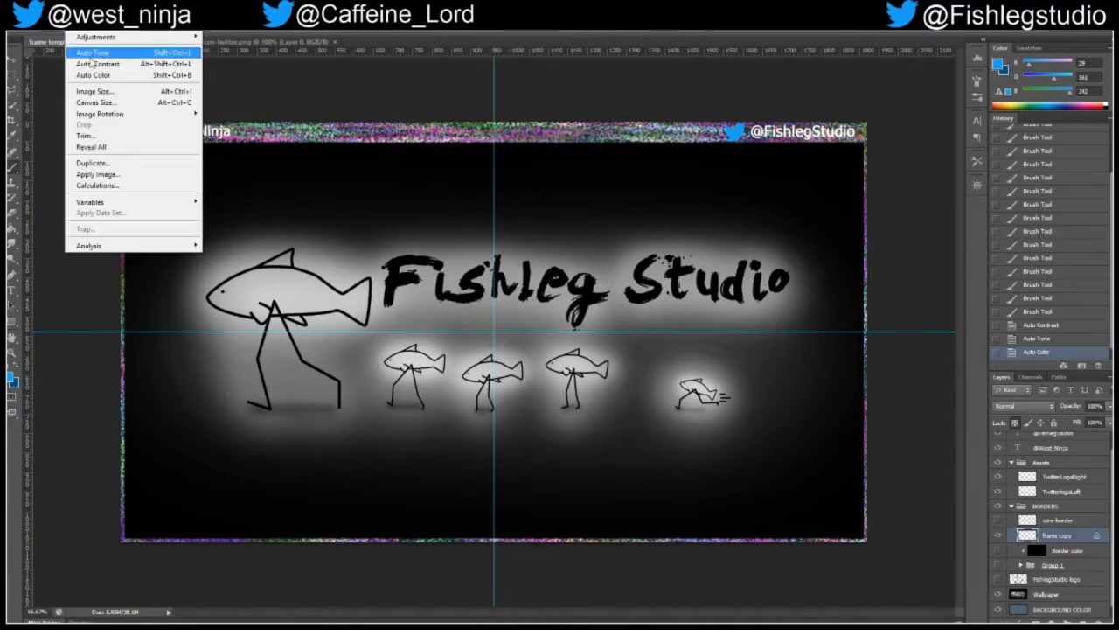
{"action": "left_click", "coordinate": [93, 64]}
{"action": "key", "text": "ctrl+alt+z"}
{"action": "key", "text": "ctrl+alt+z"}
{"action": "key", "text": "ctrl+alt+z"}
{"action": "key", "text": "ctrl+alt+z"}
Apply Auto Color to the speckled frame border
{"action": "left_click", "coordinate": [79, 21]}
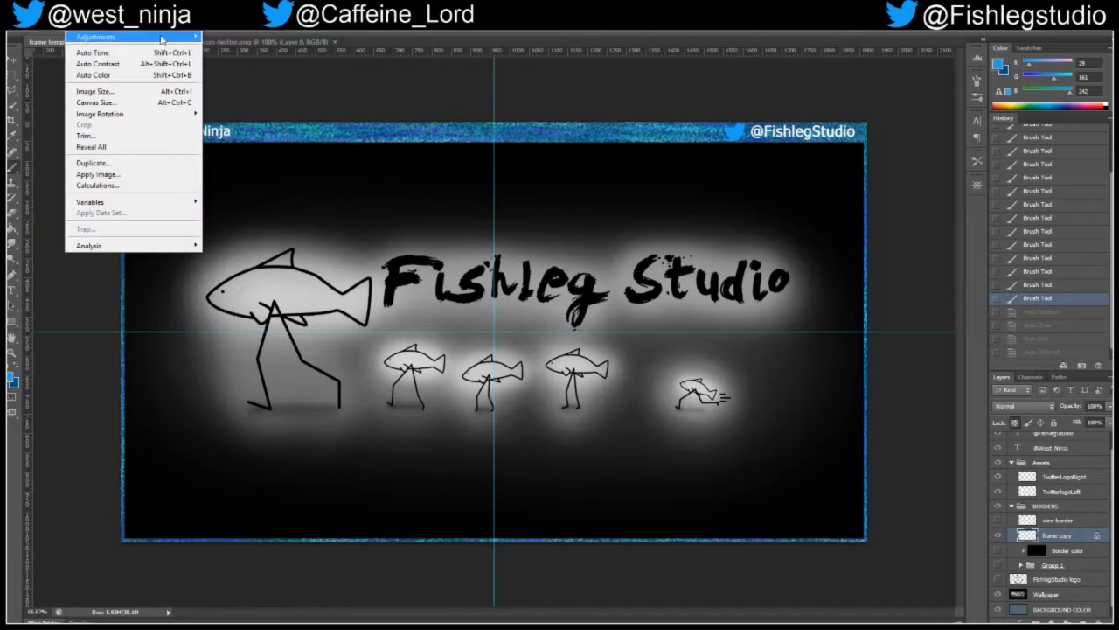
{"action": "left_click", "coordinate": [93, 76]}
{"action": "left_click", "coordinate": [79, 21]}
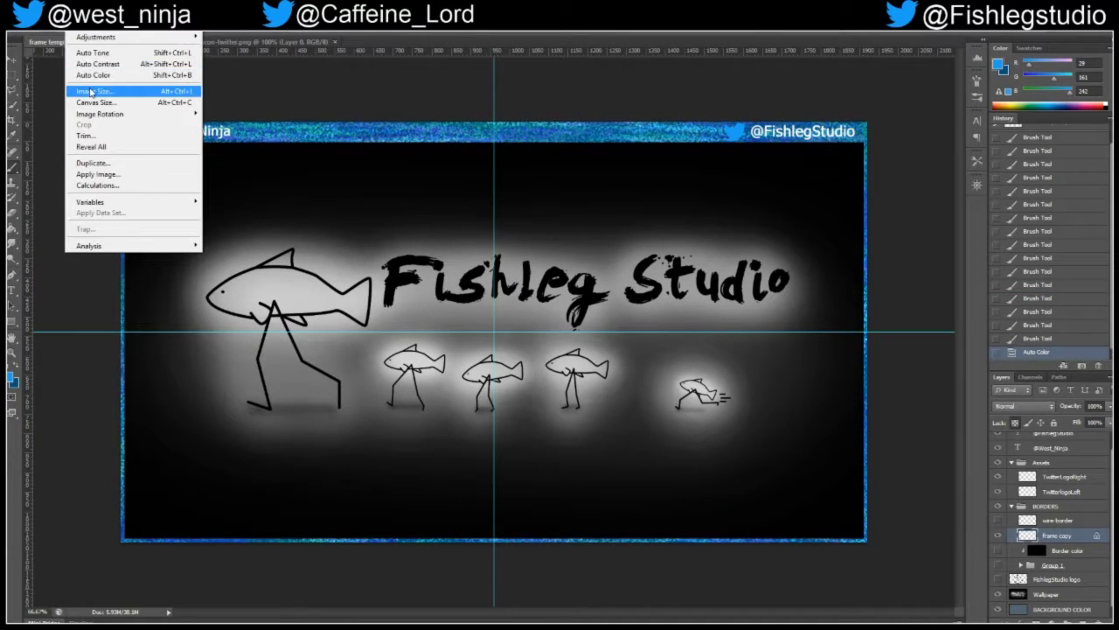
{"action": "left_click", "coordinate": [79, 21]}
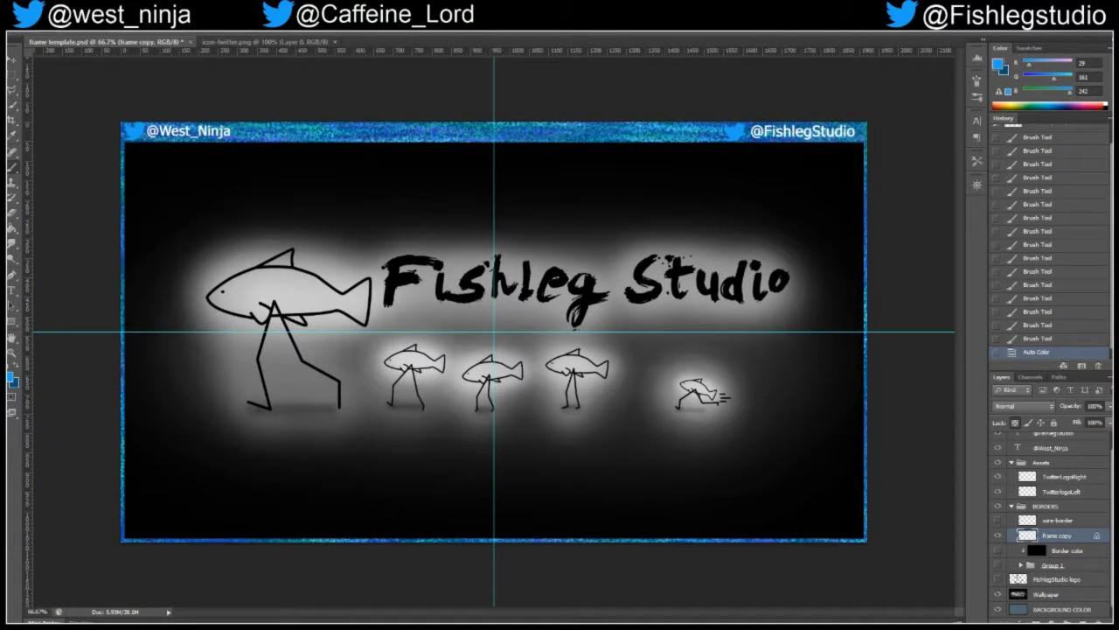
Recolour the border with a blue Gradient Map adjustment
{"action": "left_click", "coordinate": [77, 21]}
{"action": "left_click", "coordinate": [262, 205]}
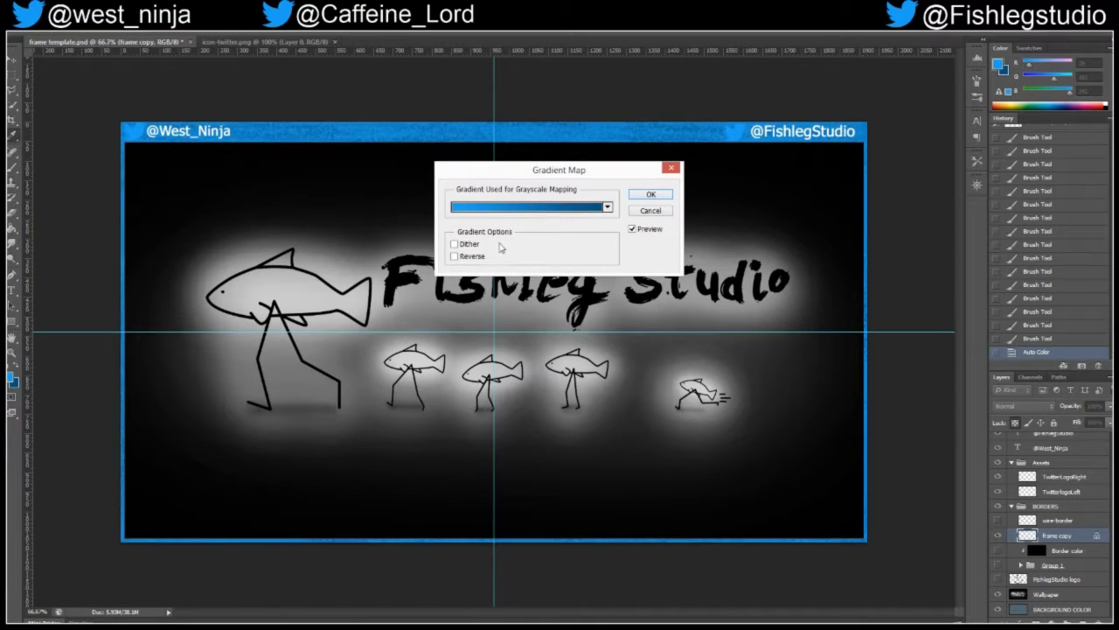
{"action": "left_click", "coordinate": [469, 257]}
{"action": "key", "text": "Return"}
{"action": "left_click", "coordinate": [188, 21]}
{"action": "mouse_move", "coordinate": [249, 125]}
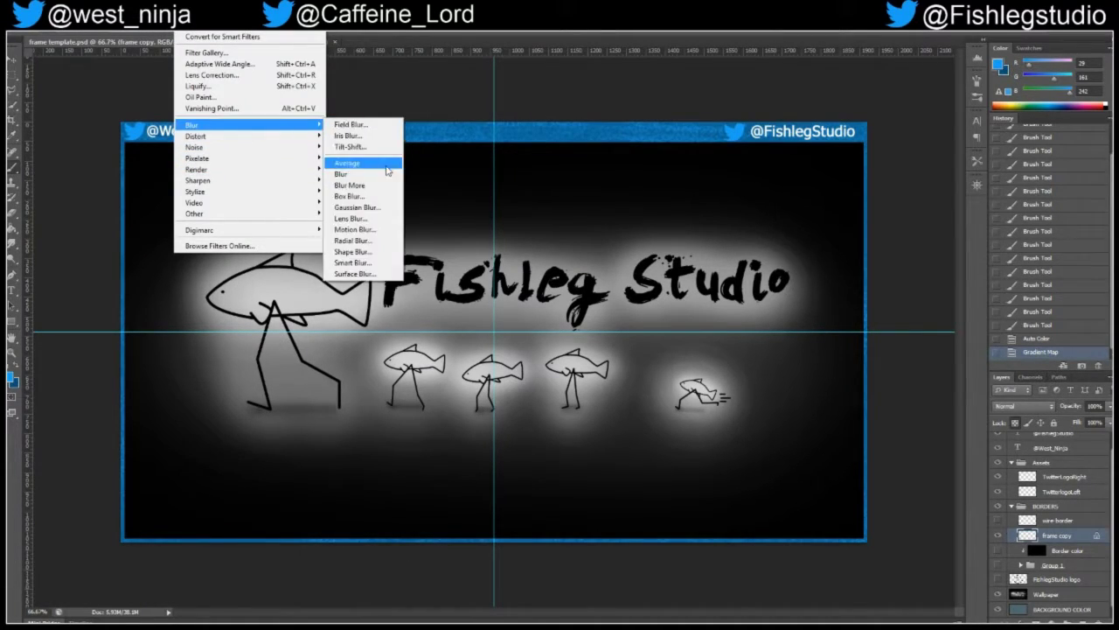
Try Box Blur and Solarize filters on the border, discarding both
{"action": "left_click", "coordinate": [372, 196]}
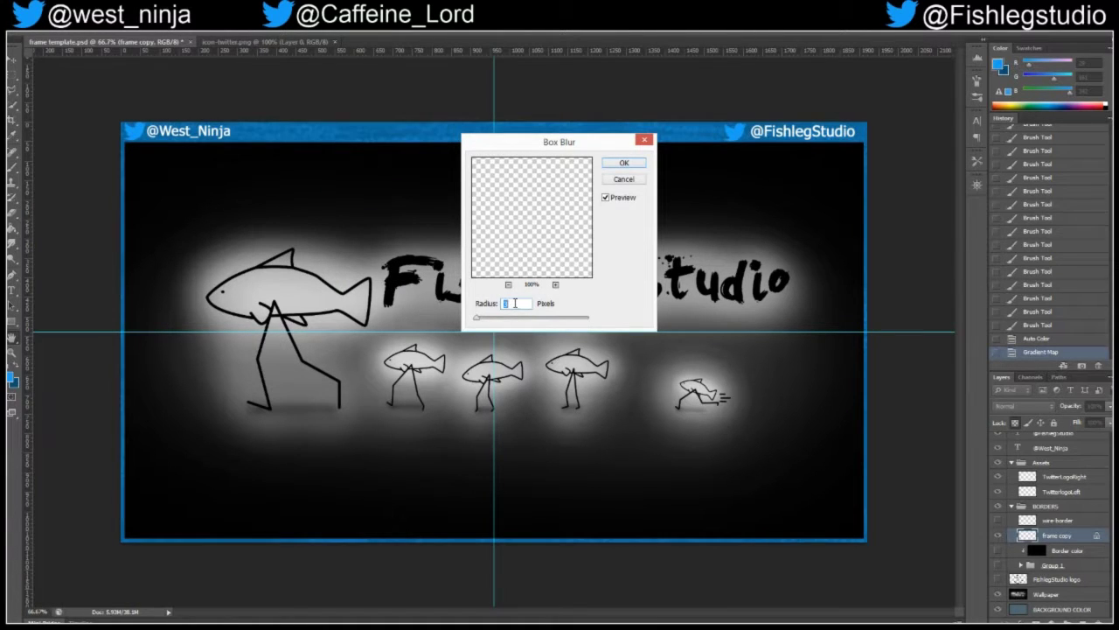
{"action": "left_click", "coordinate": [624, 179]}
{"action": "left_click", "coordinate": [188, 21]}
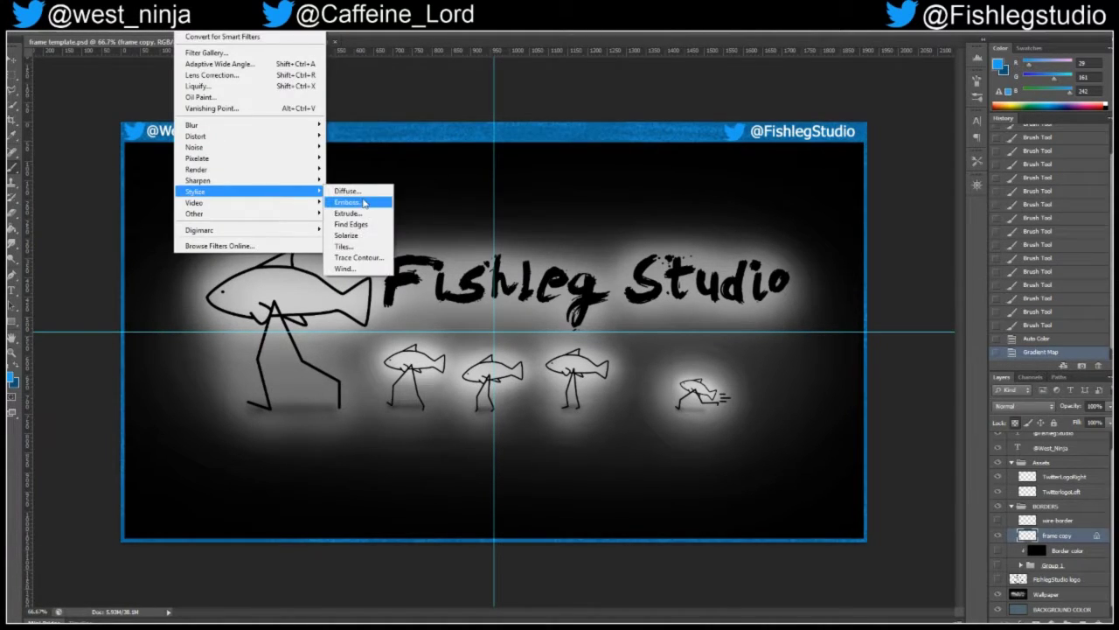
{"action": "left_click", "coordinate": [358, 237]}
{"action": "key", "text": "ctrl+z"}
{"action": "left_click", "coordinate": [188, 21]}
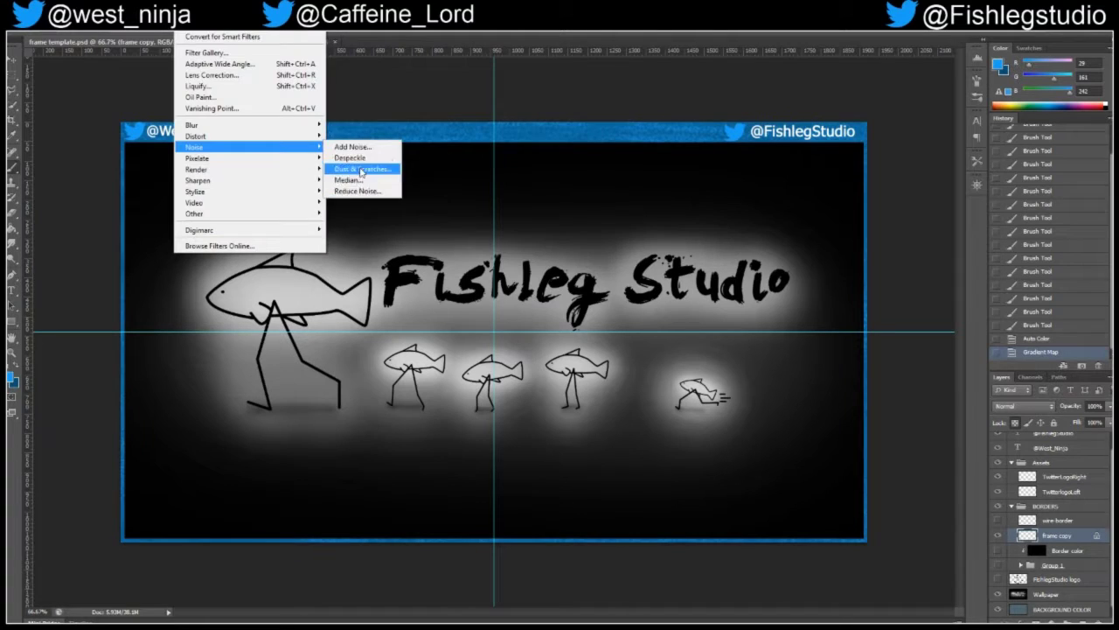
Apply Dust & Scratches to the border with radius 32 and an adjusted threshold
{"action": "left_click", "coordinate": [374, 167]}
{"action": "left_click", "coordinate": [977, 183]}
{"action": "left_click", "coordinate": [624, 171]}
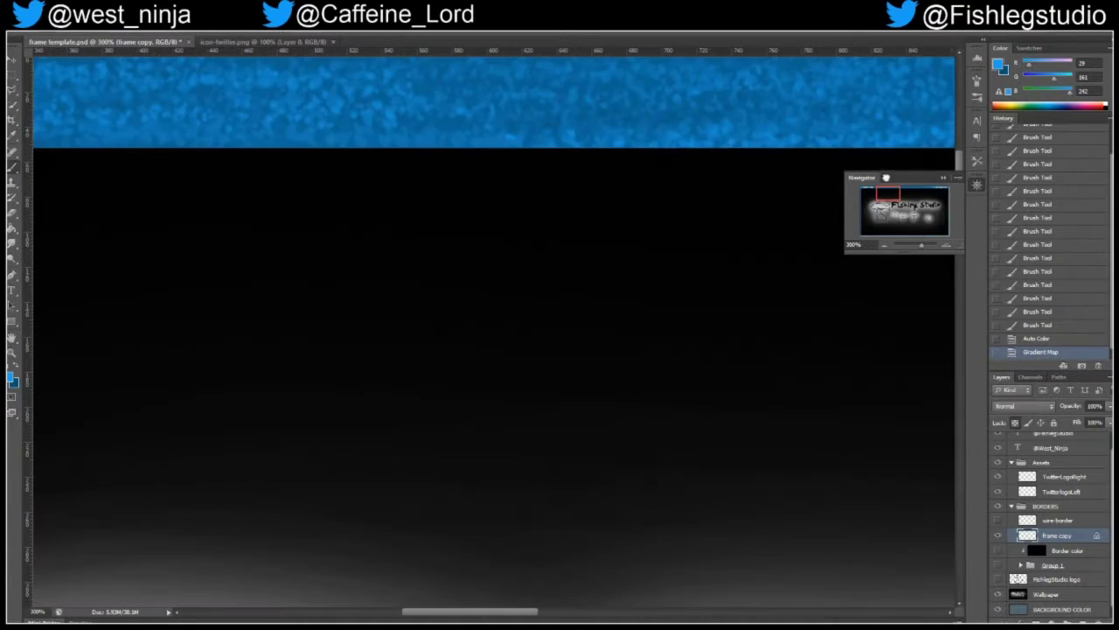
{"action": "left_click", "coordinate": [188, 21]}
{"action": "left_click", "coordinate": [370, 169]}
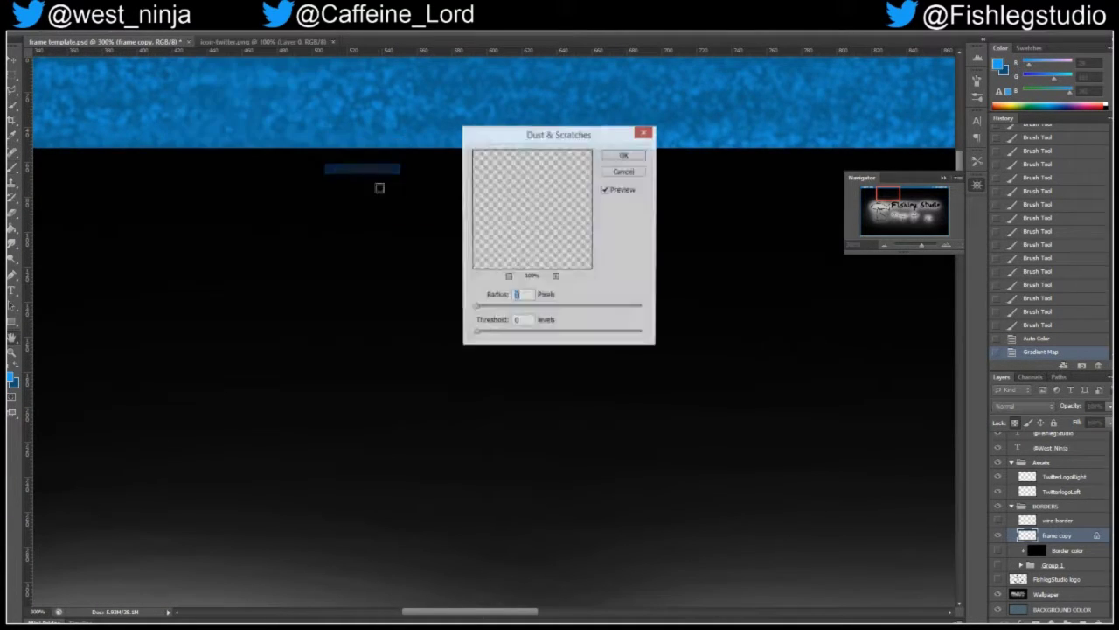
{"action": "left_click_drag", "start_coordinate": [496, 318], "coordinate": [487, 312]}
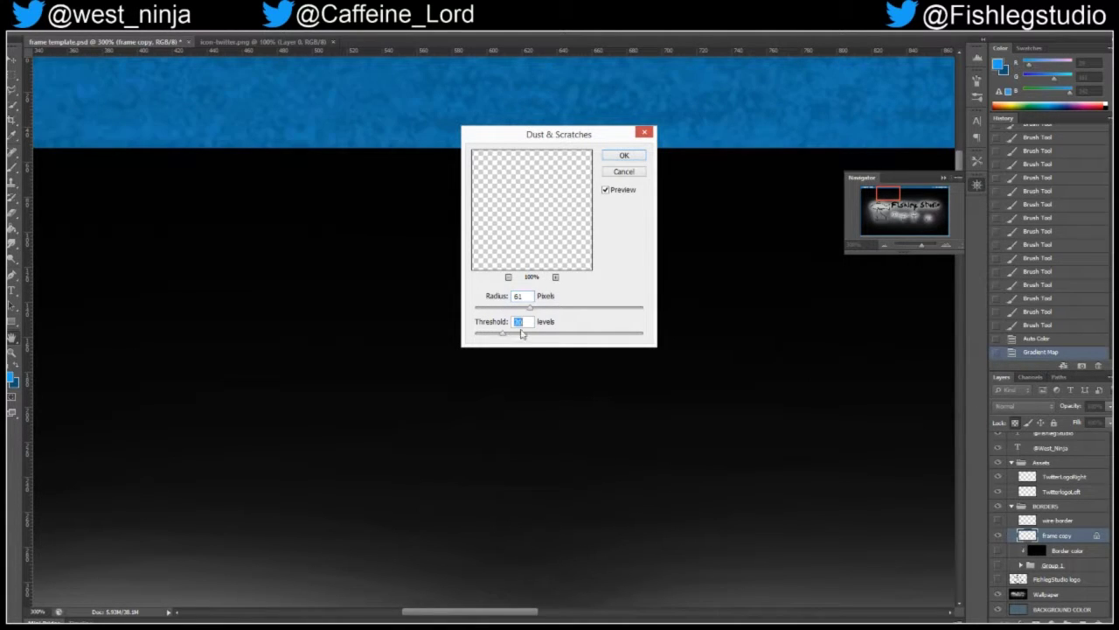
{"action": "left_click_drag", "start_coordinate": [522, 334], "coordinate": [536, 339]}
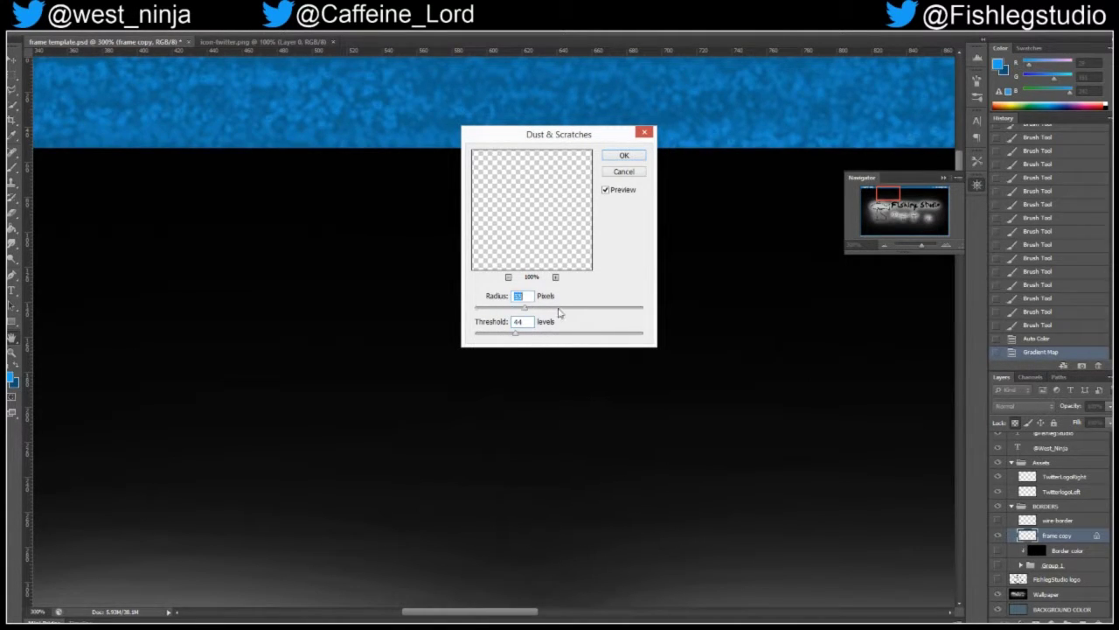
{"action": "mouse_move", "coordinate": [552, 336]}
{"action": "left_mouse_down"}
{"action": "mouse_move", "coordinate": [500, 333]}
{"action": "mouse_move", "coordinate": [511, 338]}
{"action": "left_mouse_up"}
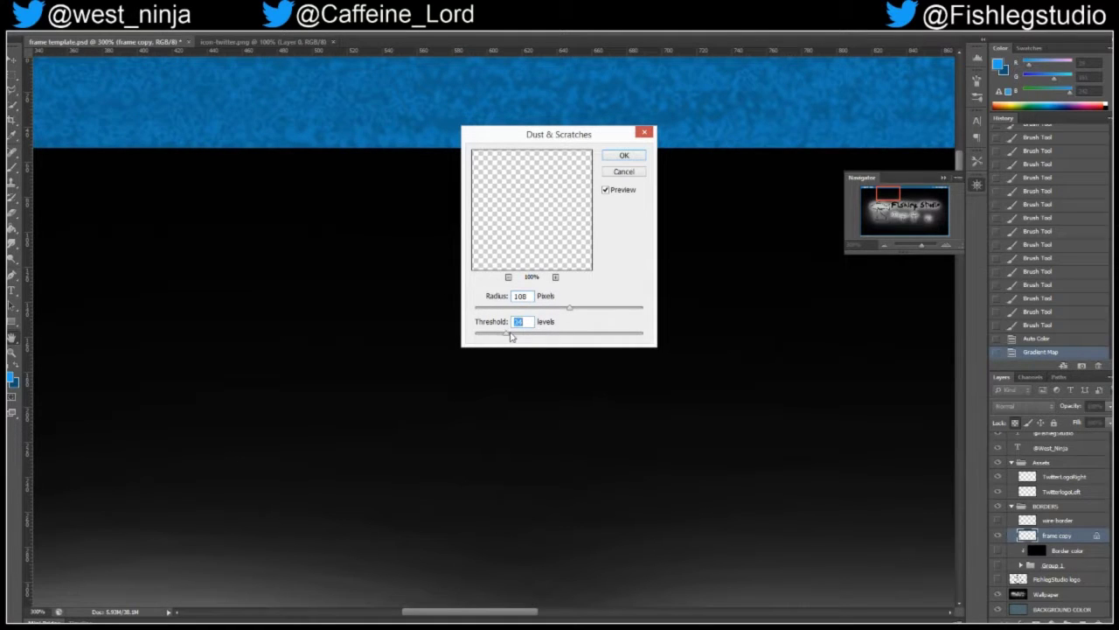
{"action": "key", "text": "Return"}
Revert the history to the Gradient Map state, removing the Dust & Scratches effect
{"action": "left_click", "coordinate": [882, 246]}
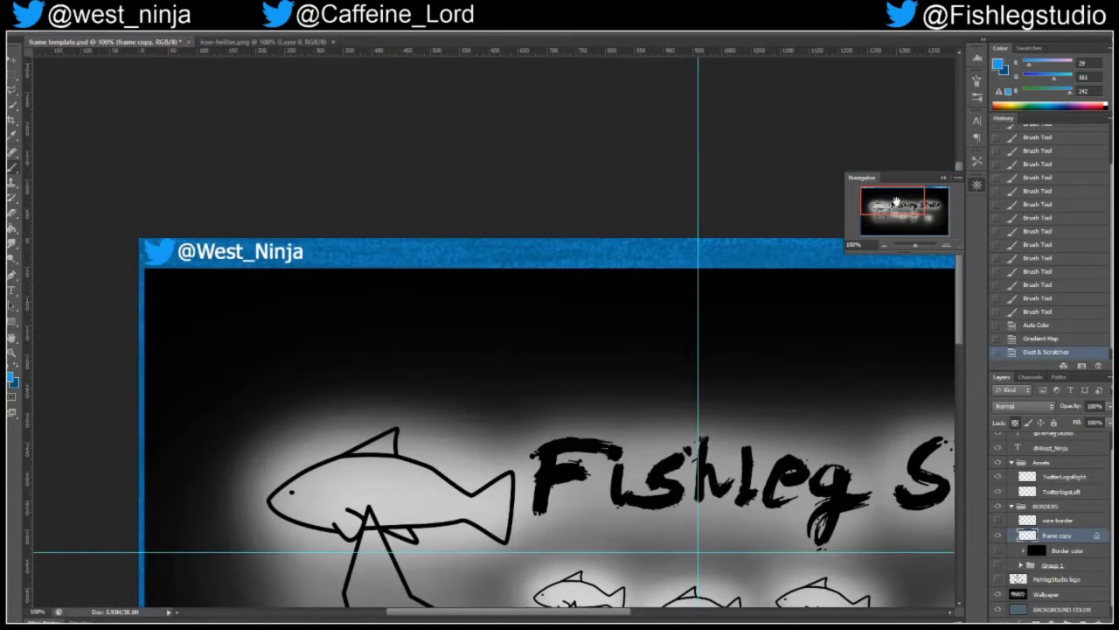
{"action": "left_click", "coordinate": [945, 246]}
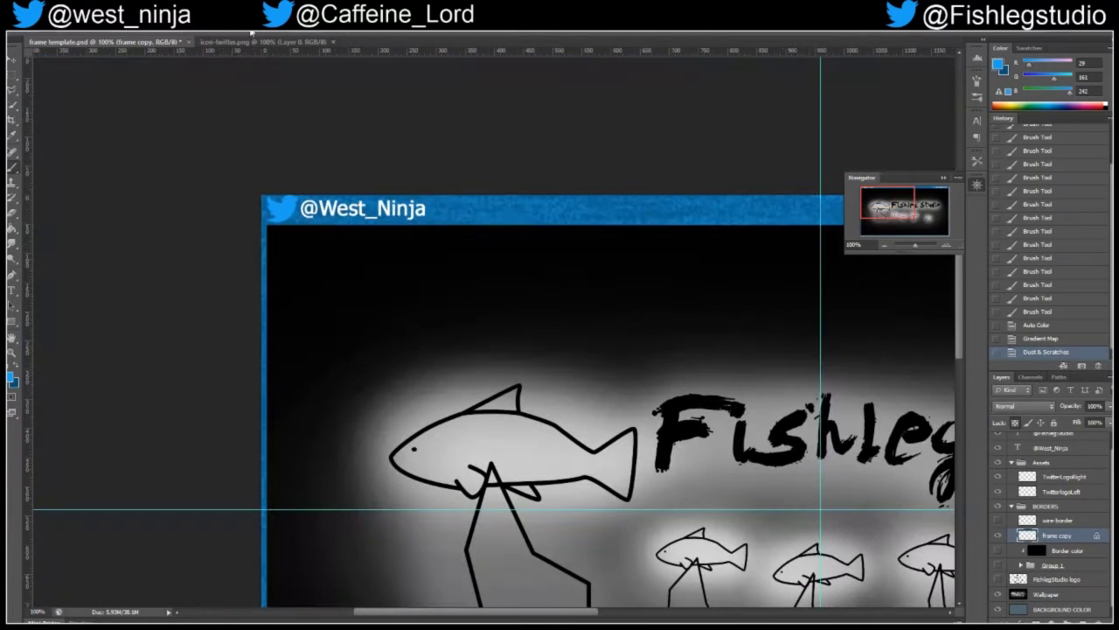
{"action": "left_click", "coordinate": [1041, 338]}
{"action": "left_click_drag", "start_coordinate": [887, 203], "coordinate": [910, 216]}
Try a Liquify warp on the top-left border, cancel it, and zoom out
{"action": "left_click", "coordinate": [186, 22]}
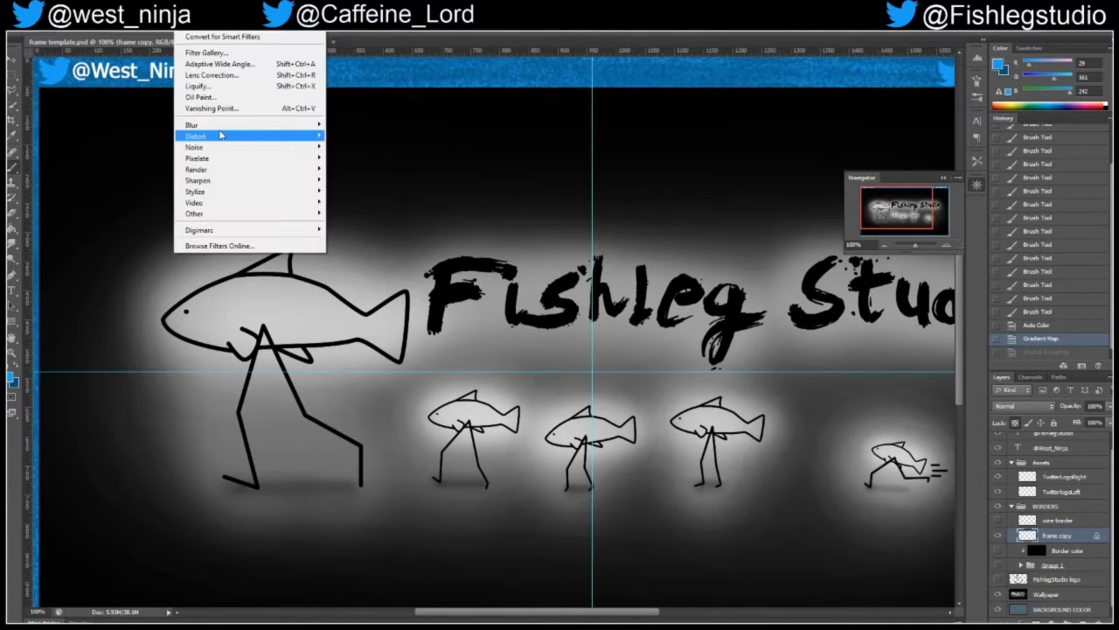
{"action": "left_click", "coordinate": [197, 86]}
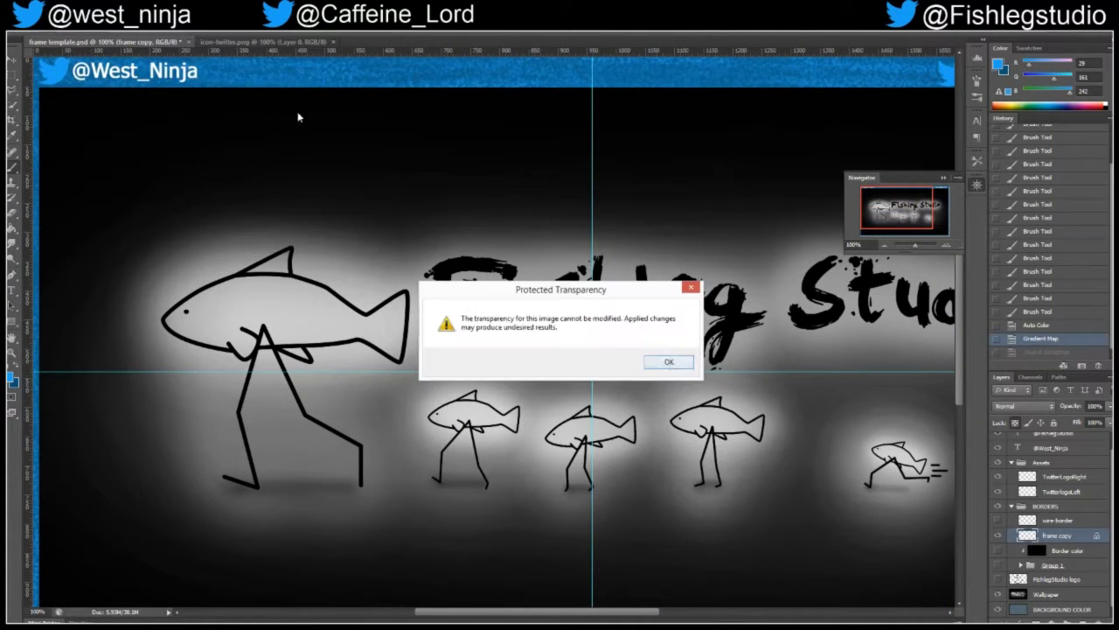
{"action": "left_click", "coordinate": [671, 366]}
{"action": "left_click_drag", "start_coordinate": [46, 59], "coordinate": [161, 68]}
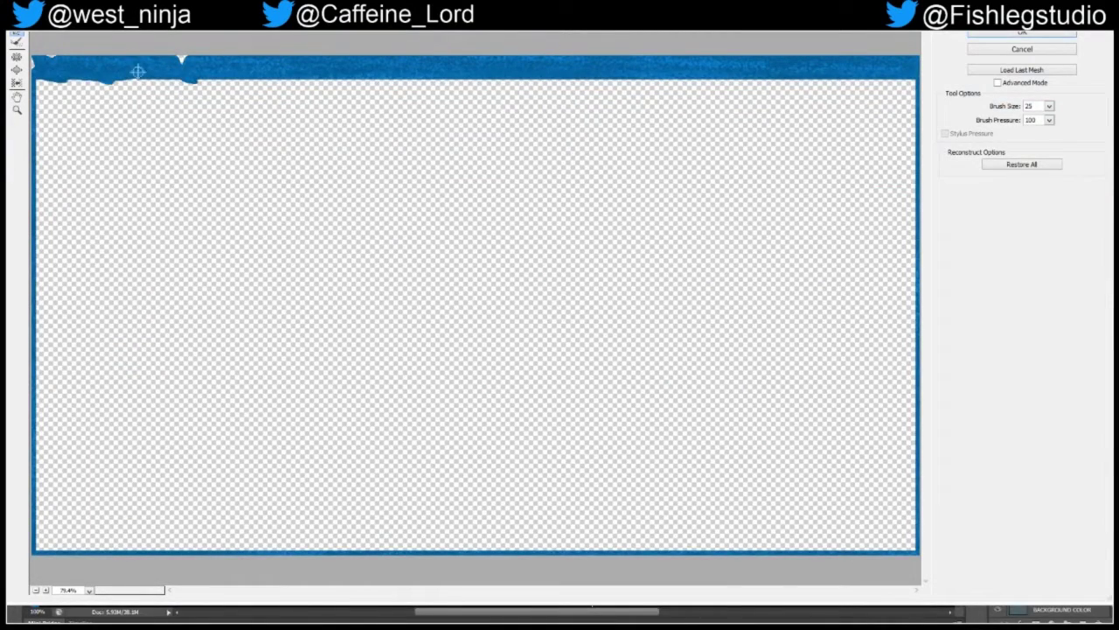
{"action": "key", "text": "Escape"}
{"action": "left_click", "coordinate": [884, 245]}
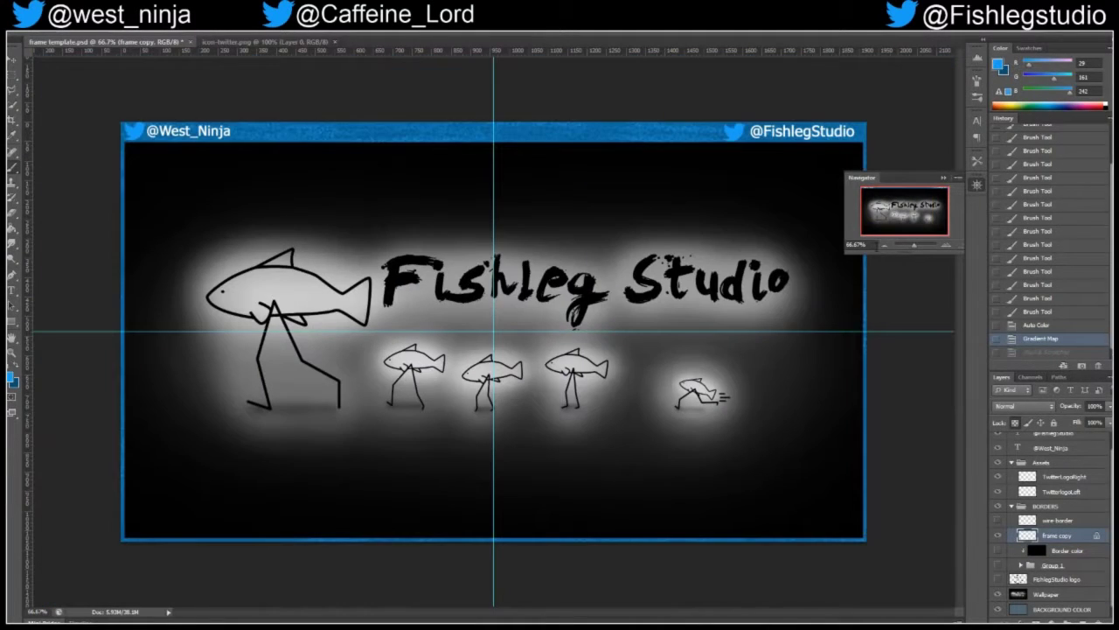
Reset the colours to black and white and undo the last brush stroke
{"action": "key", "text": "b"}
{"action": "key", "text": "d"}
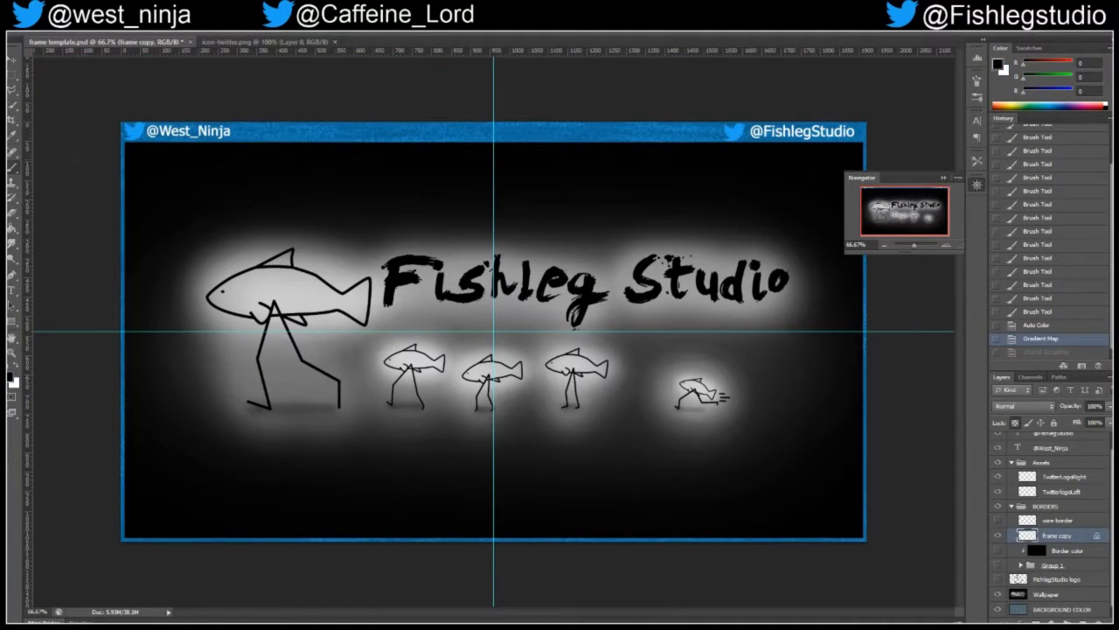
{"action": "left_click", "coordinate": [980, 125]}
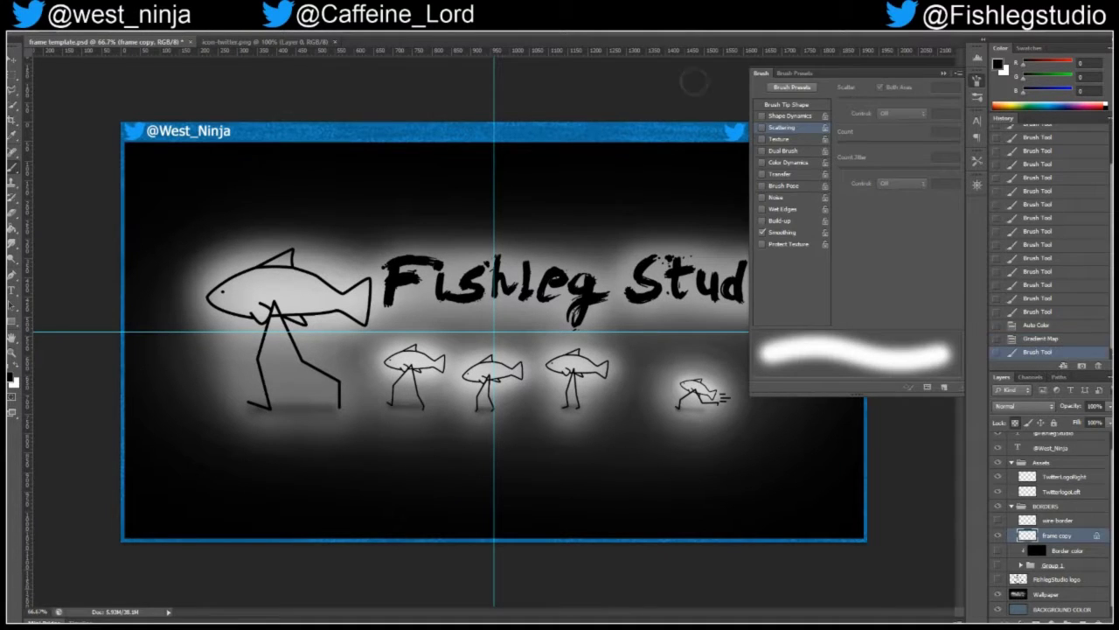
{"action": "left_click", "coordinate": [976, 88]}
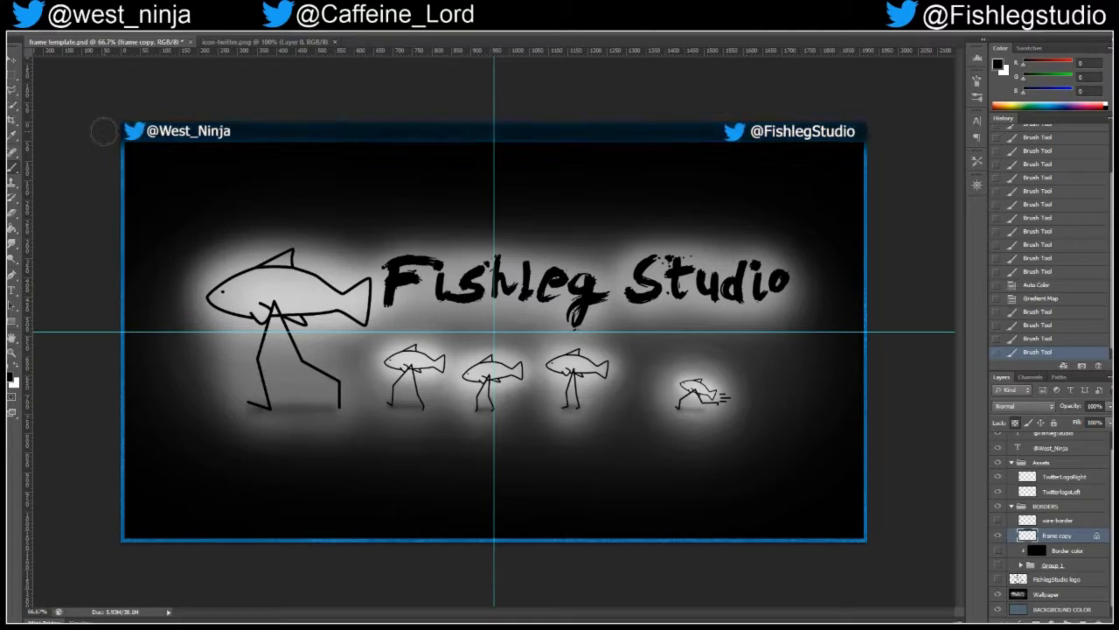
{"action": "key", "text": "ctrl+z"}
Darken the border blue with a Variations adjustment and select the Wallpaper layer
{"action": "left_click", "coordinate": [77, 19]}
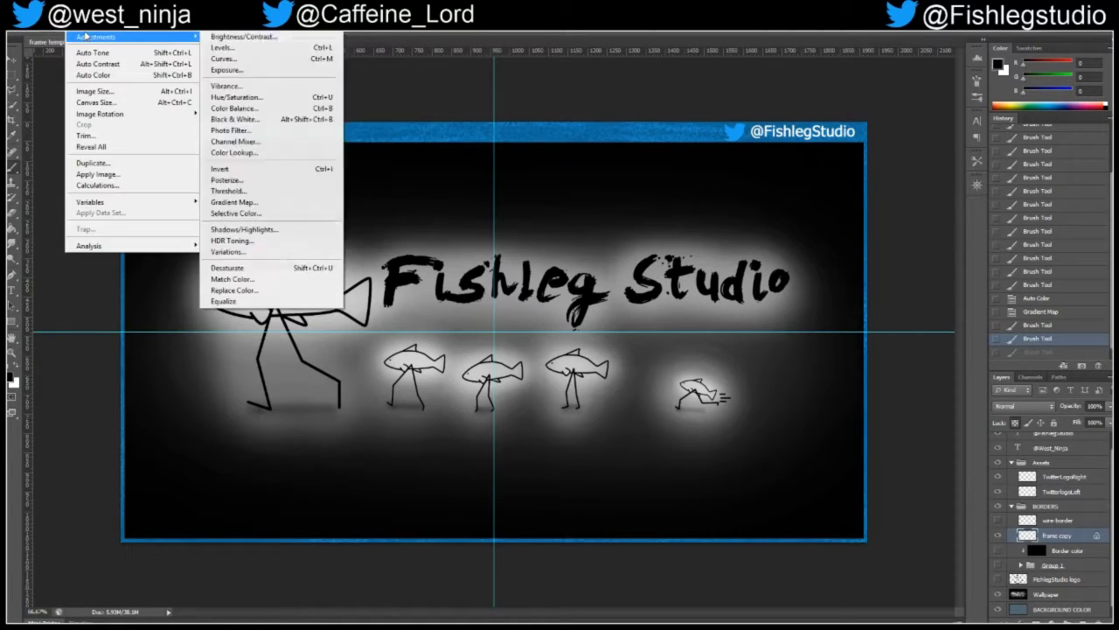
{"action": "left_click", "coordinate": [350, 232]}
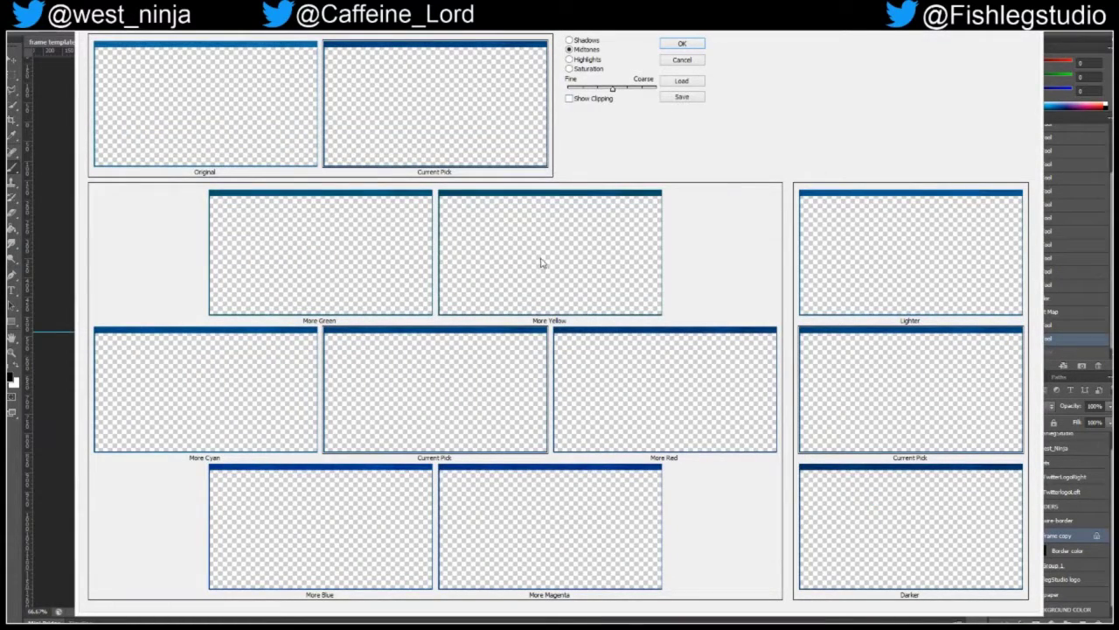
{"action": "key", "text": "Return"}
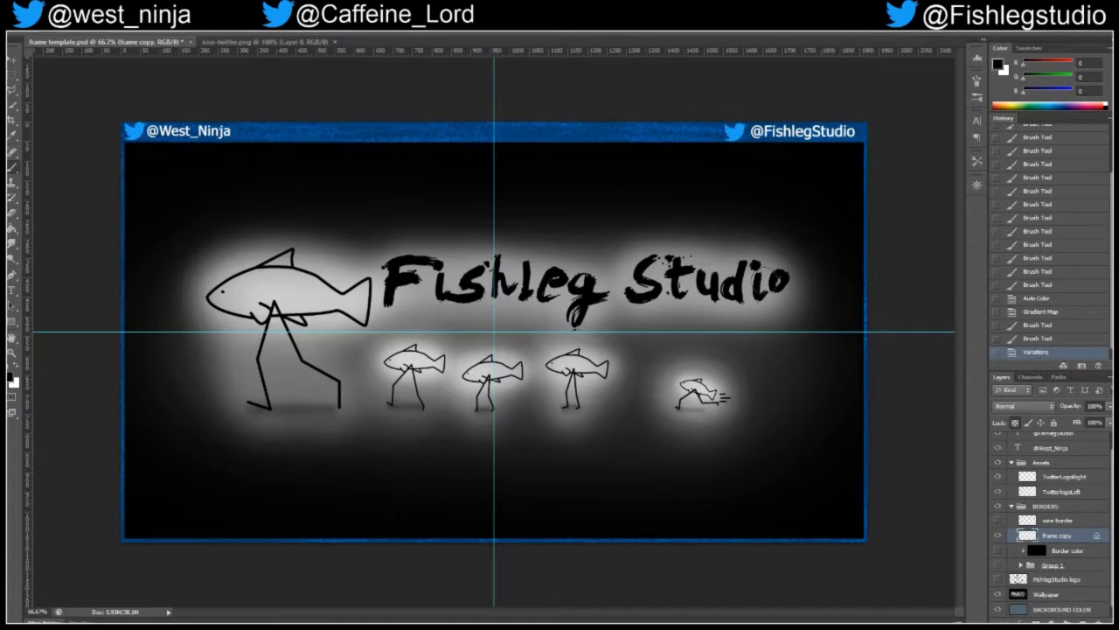
{"action": "left_click", "coordinate": [1063, 596]}
Hide the wallpaper, show the FishlegStudio logo, and add a new empty layer
{"action": "left_click", "coordinate": [998, 594]}
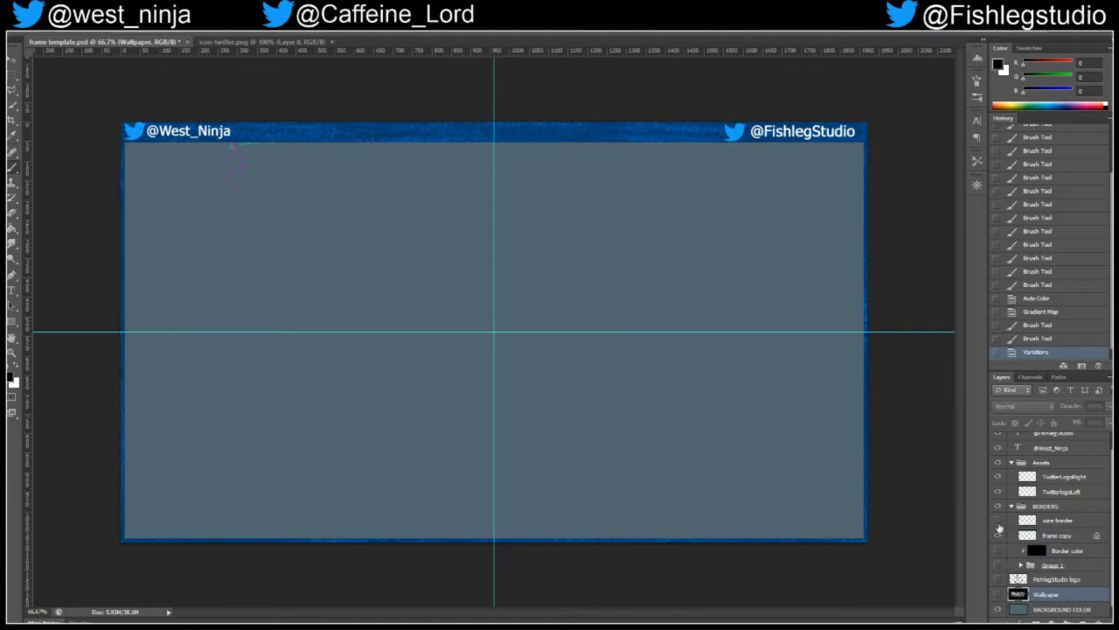
{"action": "left_click", "coordinate": [1012, 506]}
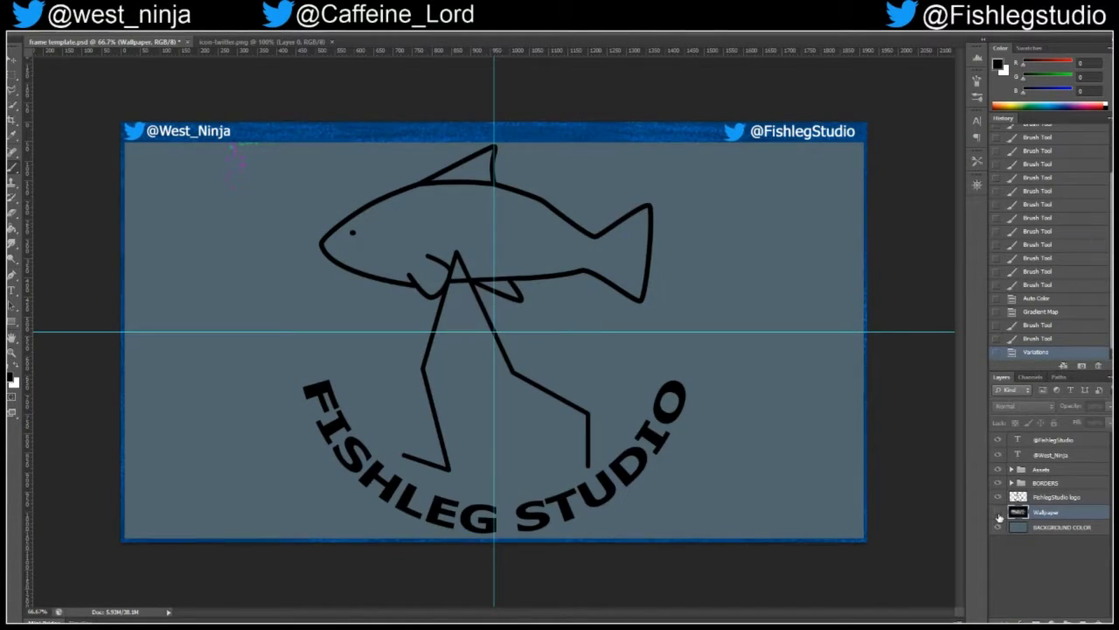
{"action": "key", "text": "ctrl+shift+alt+n"}
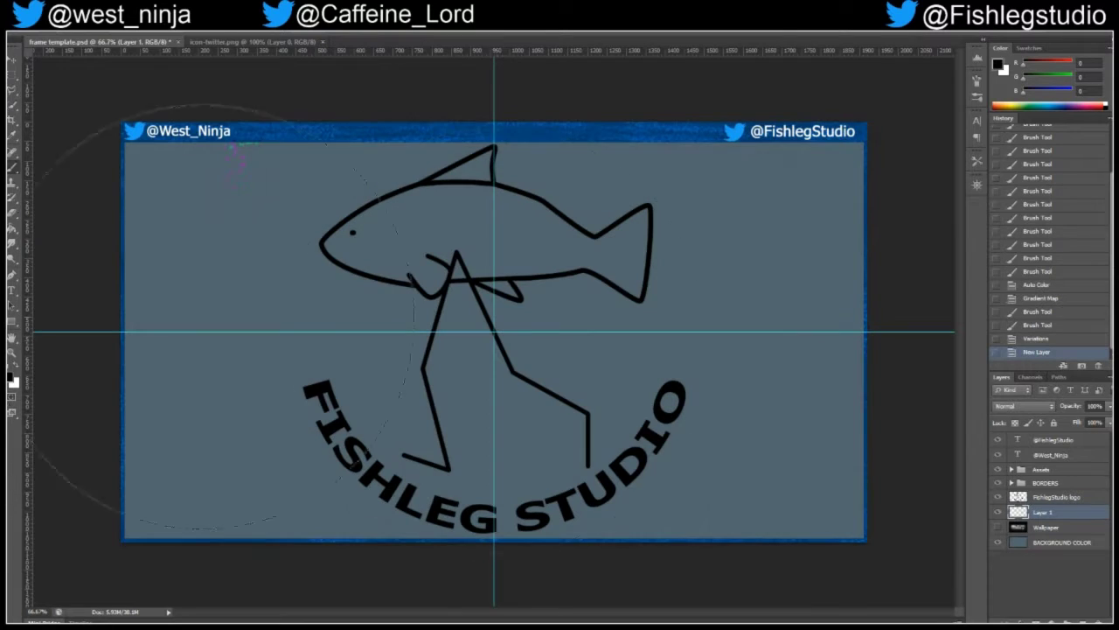
Paint a white glow over the fish and legs, then clear the whole layer
{"action": "key", "text": "x"}
{"action": "left_click_drag", "start_coordinate": [336, 245], "coordinate": [630, 249]}
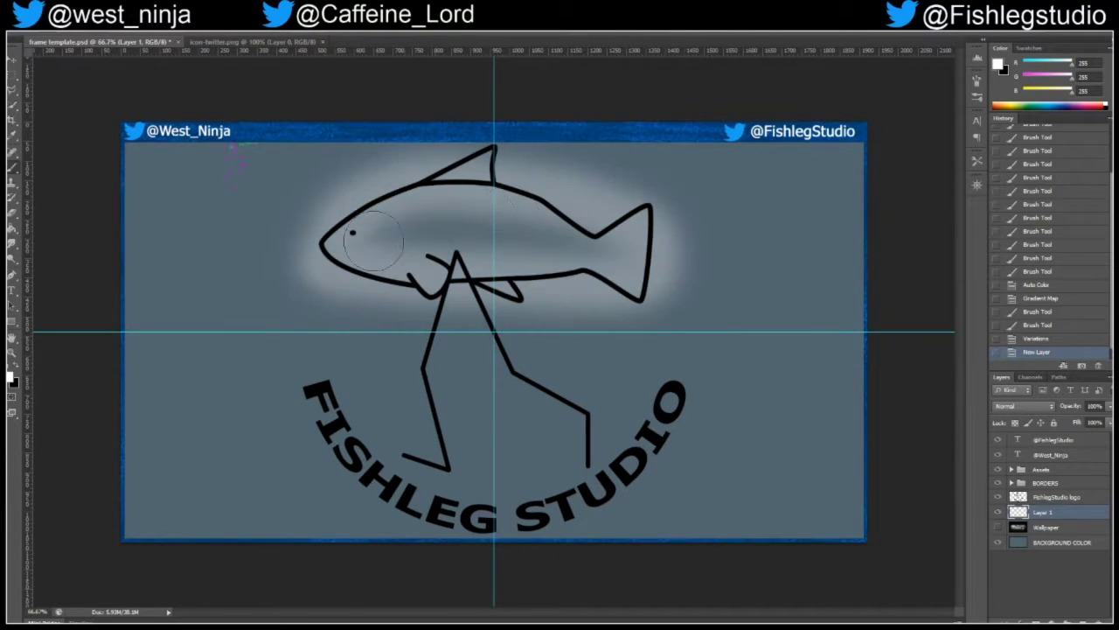
{"action": "left_click_drag", "start_coordinate": [350, 218], "coordinate": [587, 262]}
{"action": "mouse_move", "coordinate": [463, 250]}
{"action": "left_mouse_down"}
{"action": "mouse_move", "coordinate": [440, 298]}
{"action": "mouse_move", "coordinate": [420, 490]}
{"action": "left_mouse_up"}
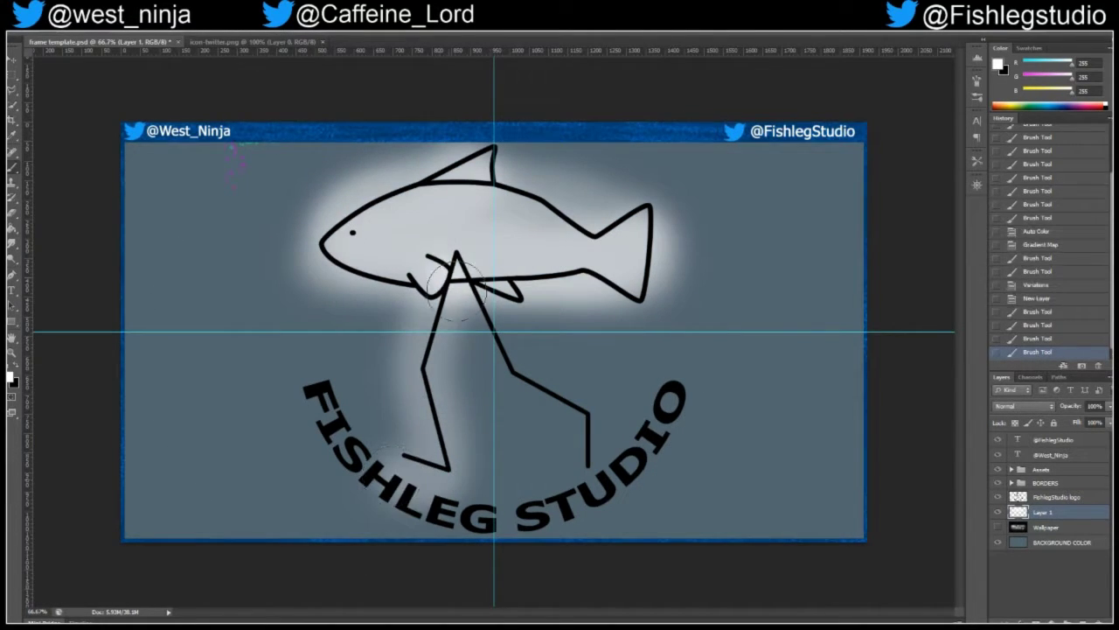
{"action": "left_click_drag", "start_coordinate": [455, 284], "coordinate": [591, 459]}
{"action": "mouse_move", "coordinate": [364, 269]}
{"action": "left_mouse_down"}
{"action": "mouse_move", "coordinate": [429, 195]}
{"action": "mouse_move", "coordinate": [497, 208]}
{"action": "left_mouse_up"}
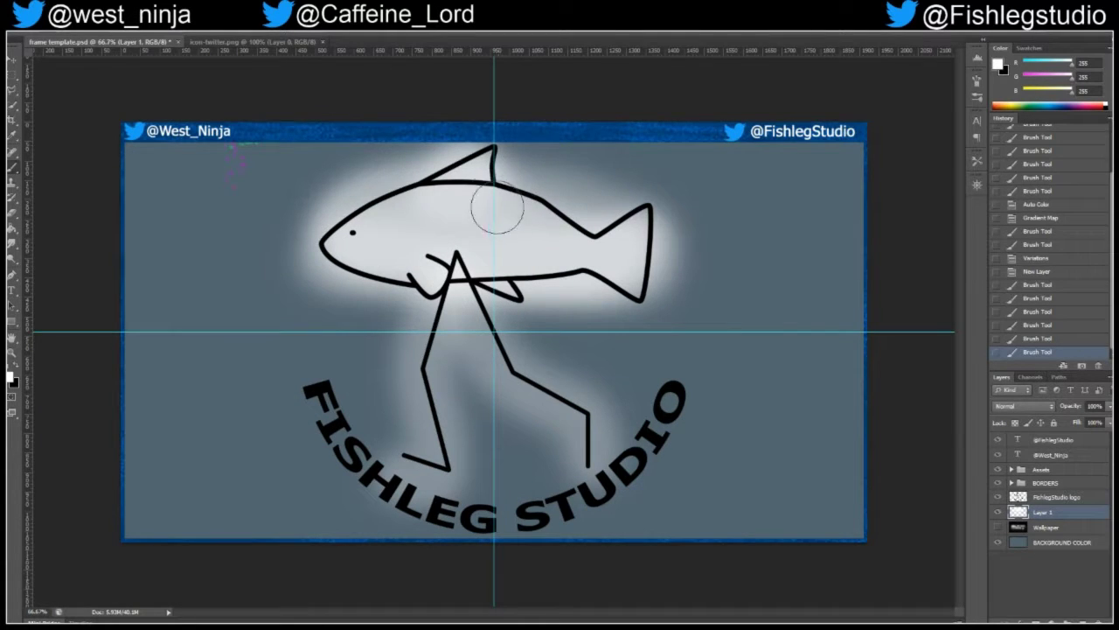
{"action": "key", "text": "ctrl+a"}
{"action": "key", "text": "Delete"}
{"action": "left_click", "coordinate": [1041, 544]}
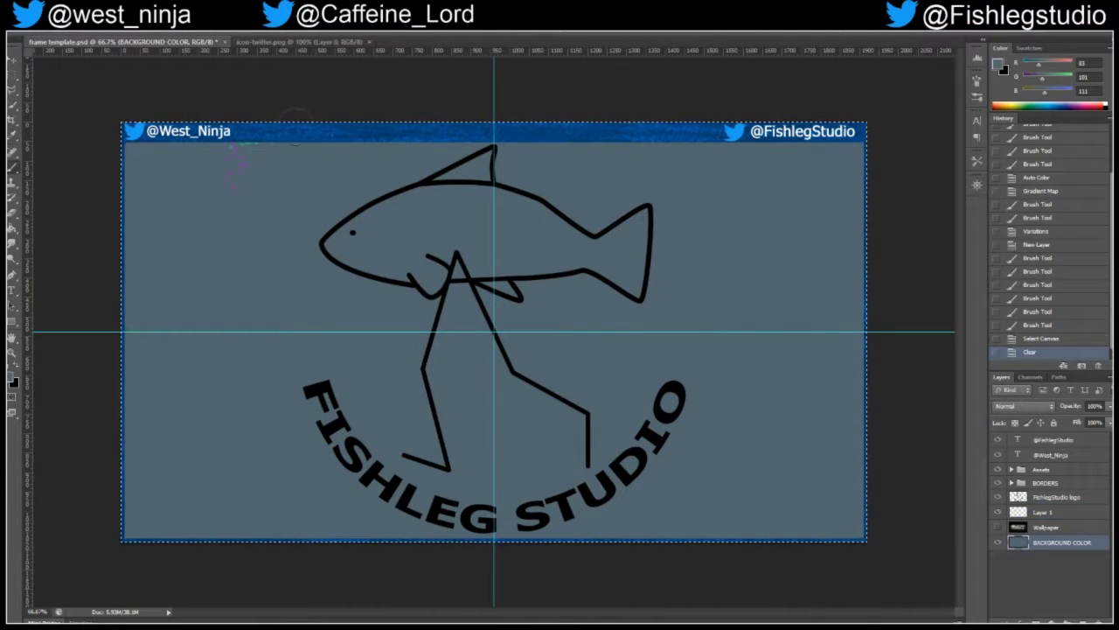
Select Layer 1, set white as the painting colour, and deselect the canvas
{"action": "left_click", "coordinate": [998, 469]}
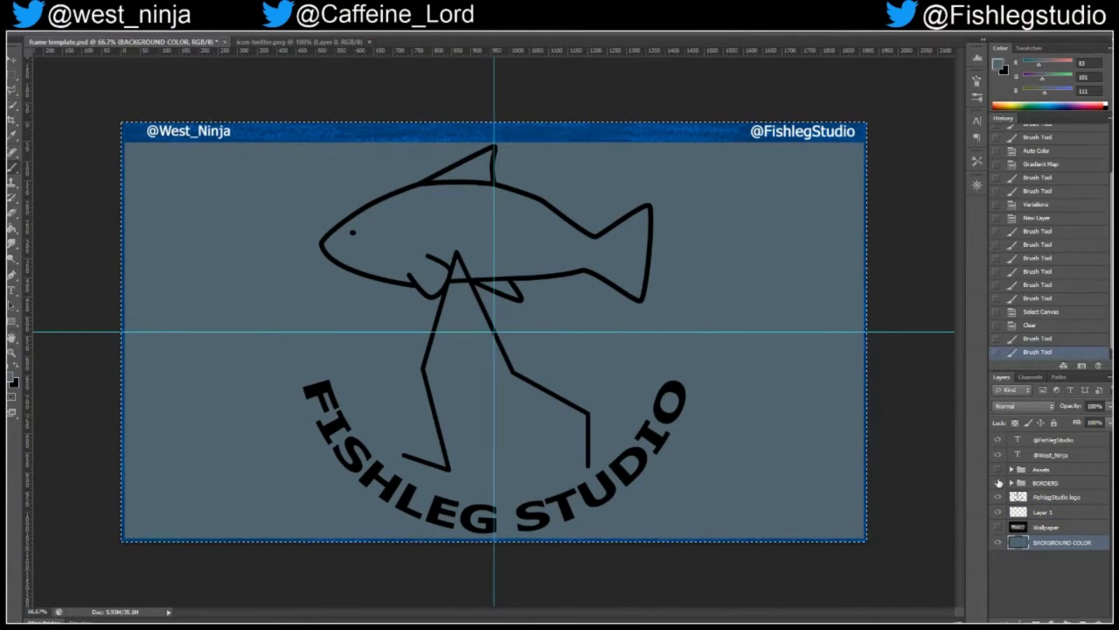
{"action": "left_click", "coordinate": [998, 470]}
{"action": "left_click", "coordinate": [1042, 512]}
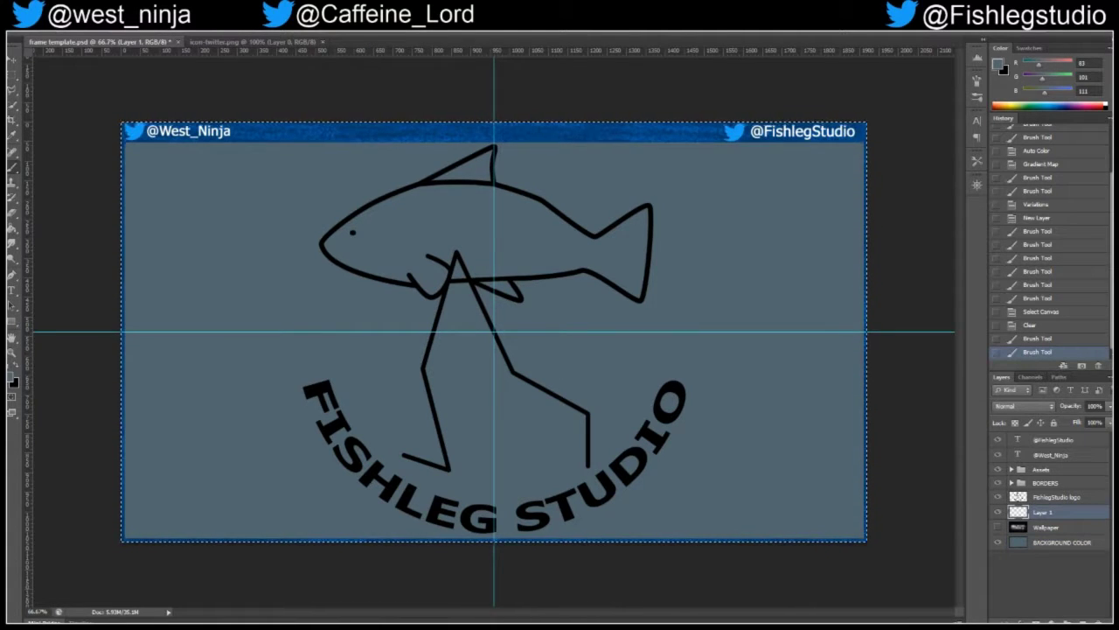
{"action": "left_click", "coordinate": [19, 374]}
{"action": "key", "text": "ctrl+d"}
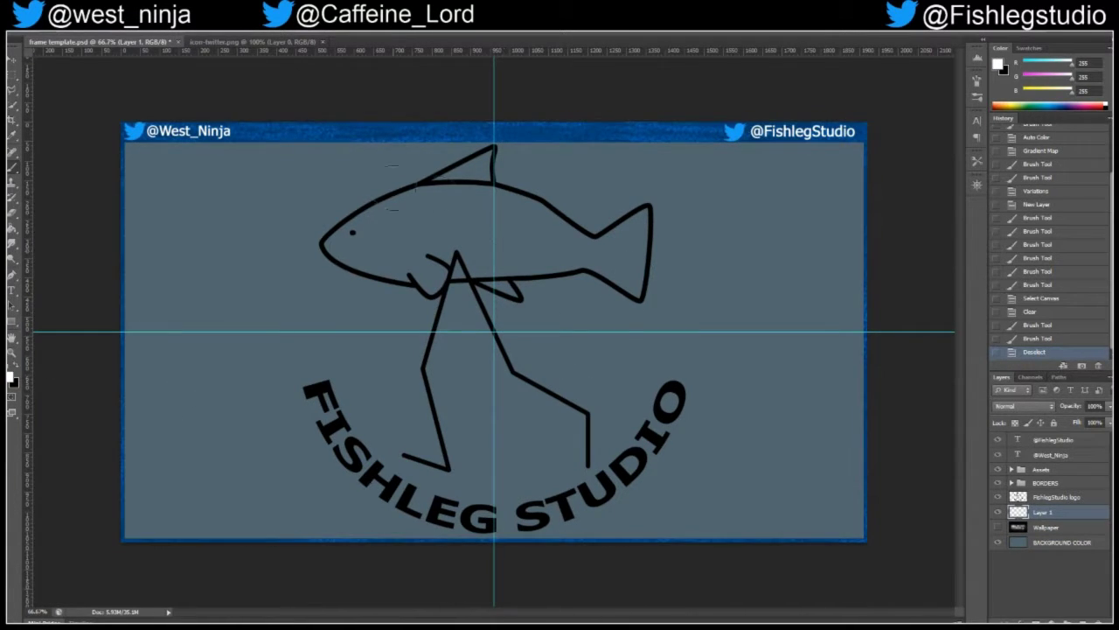
Paint a soft white glow around the fish body, tail and both legs
{"action": "mouse_move", "coordinate": [354, 231]}
{"action": "left_mouse_down"}
{"action": "mouse_move", "coordinate": [526, 245]}
{"action": "mouse_move", "coordinate": [482, 224]}
{"action": "mouse_move", "coordinate": [420, 255]}
{"action": "mouse_move", "coordinate": [623, 244]}
{"action": "mouse_move", "coordinate": [362, 237]}
{"action": "left_mouse_up"}
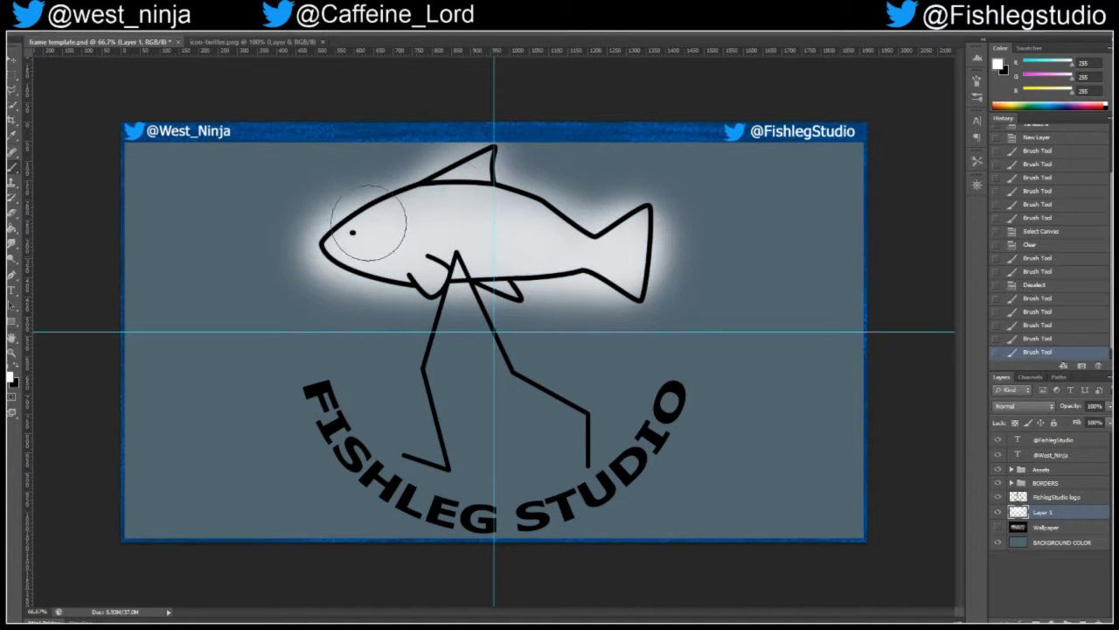
{"action": "left_click_drag", "start_coordinate": [441, 341], "coordinate": [429, 452]}
{"action": "left_click_drag", "start_coordinate": [450, 288], "coordinate": [595, 464]}
{"action": "left_click_drag", "start_coordinate": [489, 254], "coordinate": [462, 201]}
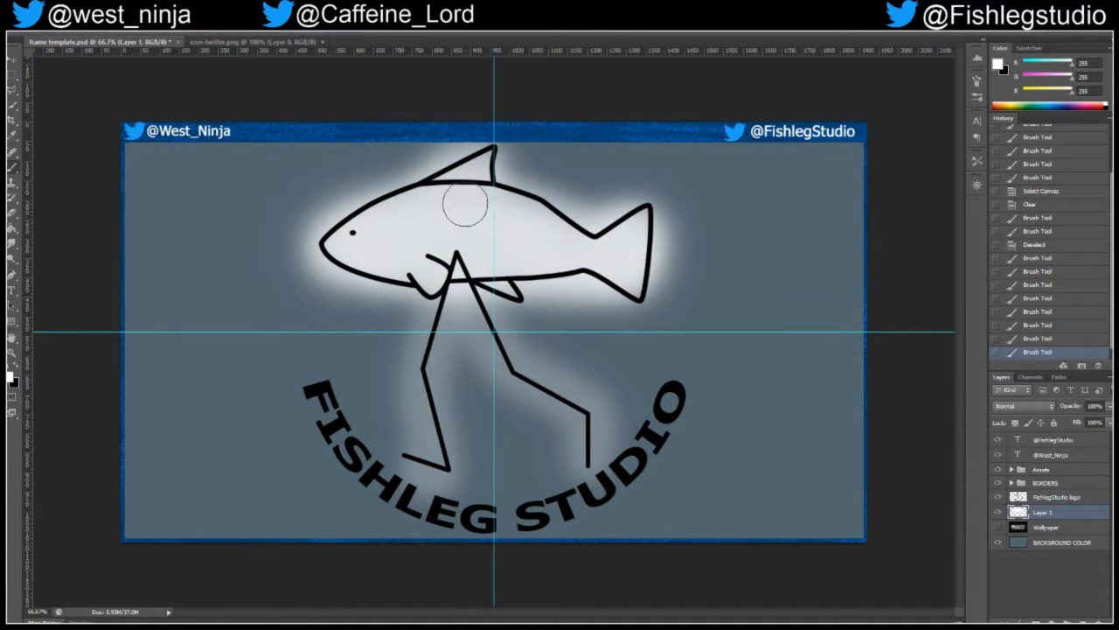
{"action": "left_click_drag", "start_coordinate": [560, 252], "coordinate": [540, 218]}
{"action": "left_click_drag", "start_coordinate": [634, 271], "coordinate": [648, 214]}
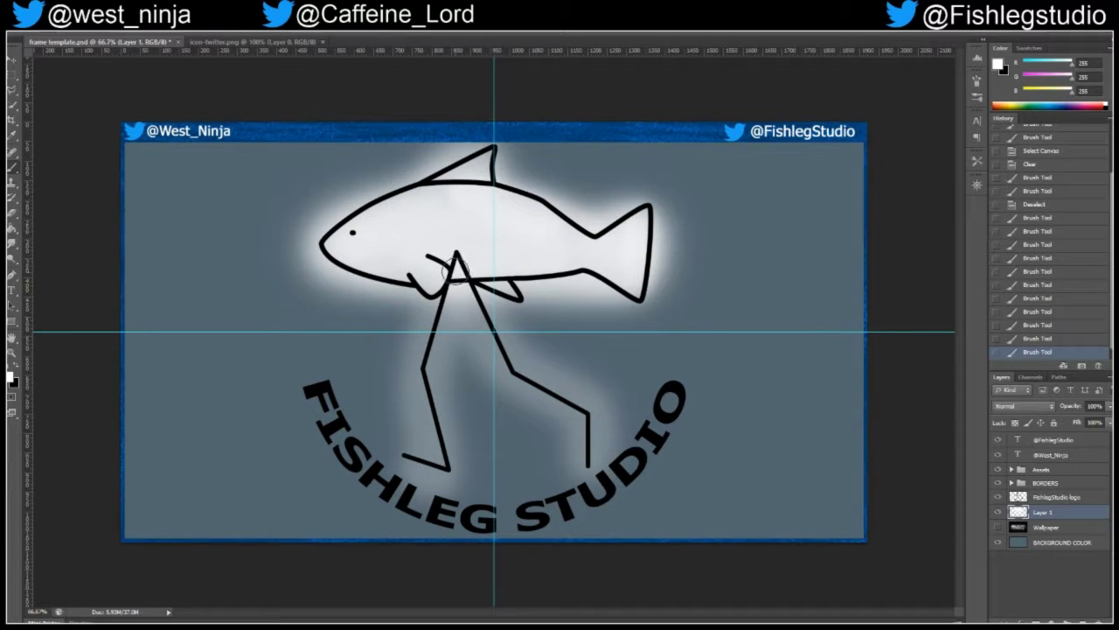
{"action": "mouse_move", "coordinate": [455, 272]}
{"action": "left_mouse_down"}
{"action": "mouse_move", "coordinate": [424, 463]}
{"action": "mouse_move", "coordinate": [588, 463]}
{"action": "left_mouse_up"}
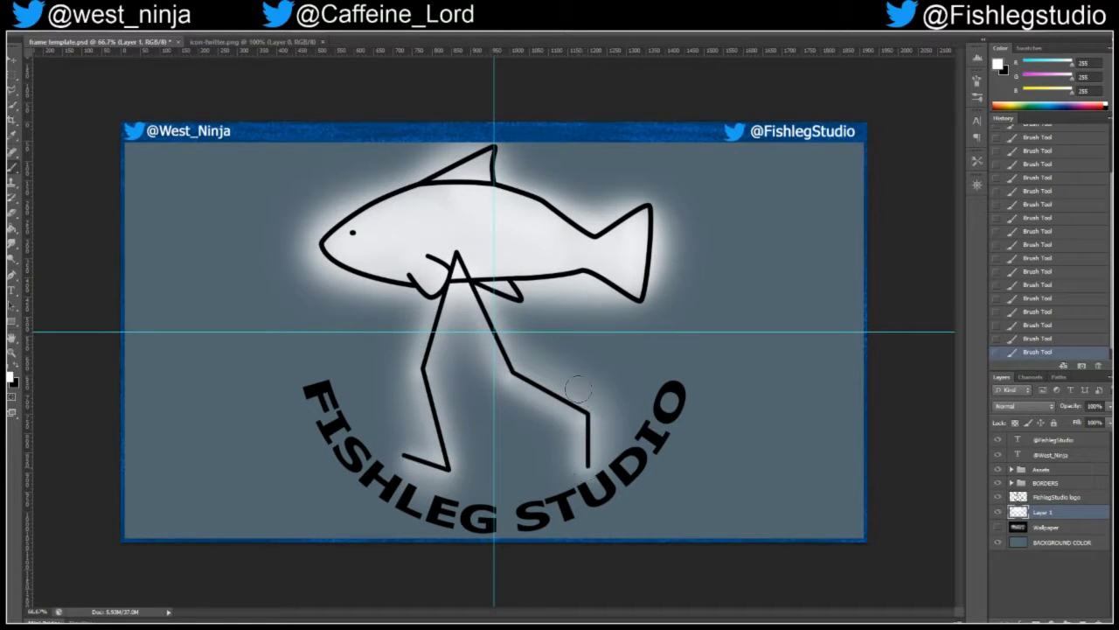
Switch to black and darken all four canvas edges into a vignette
{"action": "key", "text": "x"}
{"action": "mouse_move", "coordinate": [219, 109]}
{"action": "left_mouse_down"}
{"action": "mouse_move", "coordinate": [399, 525]}
{"action": "mouse_move", "coordinate": [150, 175]}
{"action": "left_mouse_up"}
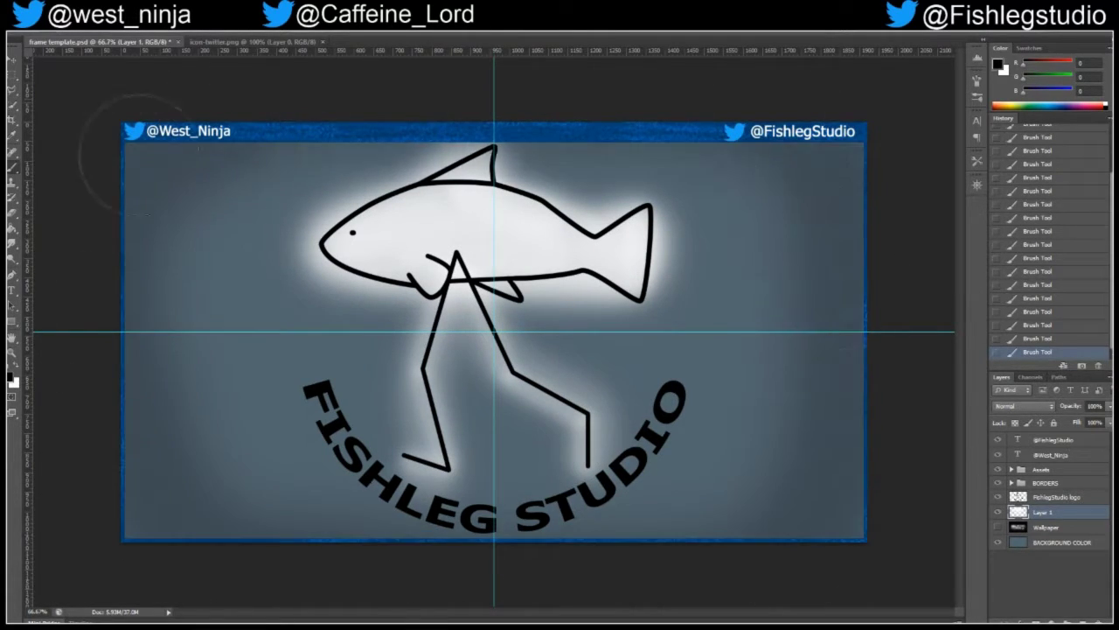
{"action": "left_click_drag", "start_coordinate": [743, 368], "coordinate": [770, 525]}
{"action": "left_click_drag", "start_coordinate": [262, 158], "coordinate": [131, 367]}
{"action": "mouse_move", "coordinate": [87, 254]}
{"action": "left_mouse_down"}
{"action": "mouse_move", "coordinate": [166, 516]}
{"action": "mouse_move", "coordinate": [813, 490]}
{"action": "left_mouse_up"}
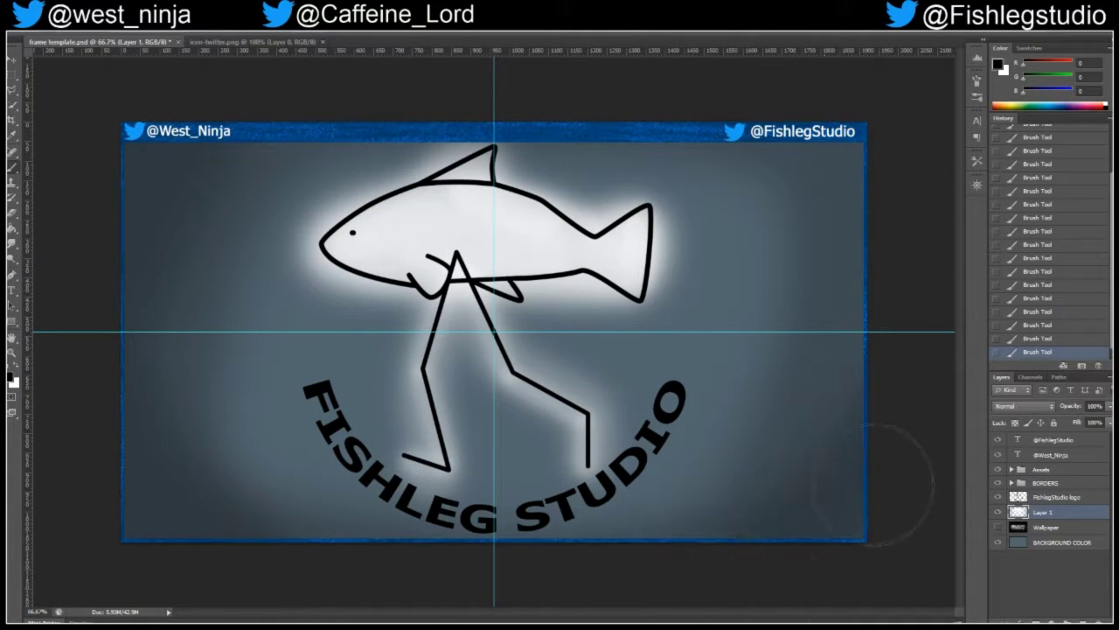
{"action": "left_click_drag", "start_coordinate": [822, 384], "coordinate": [822, 158]}
{"action": "left_click_drag", "start_coordinate": [133, 94], "coordinate": [144, 184]}
{"action": "left_click_drag", "start_coordinate": [131, 516], "coordinate": [853, 516]}
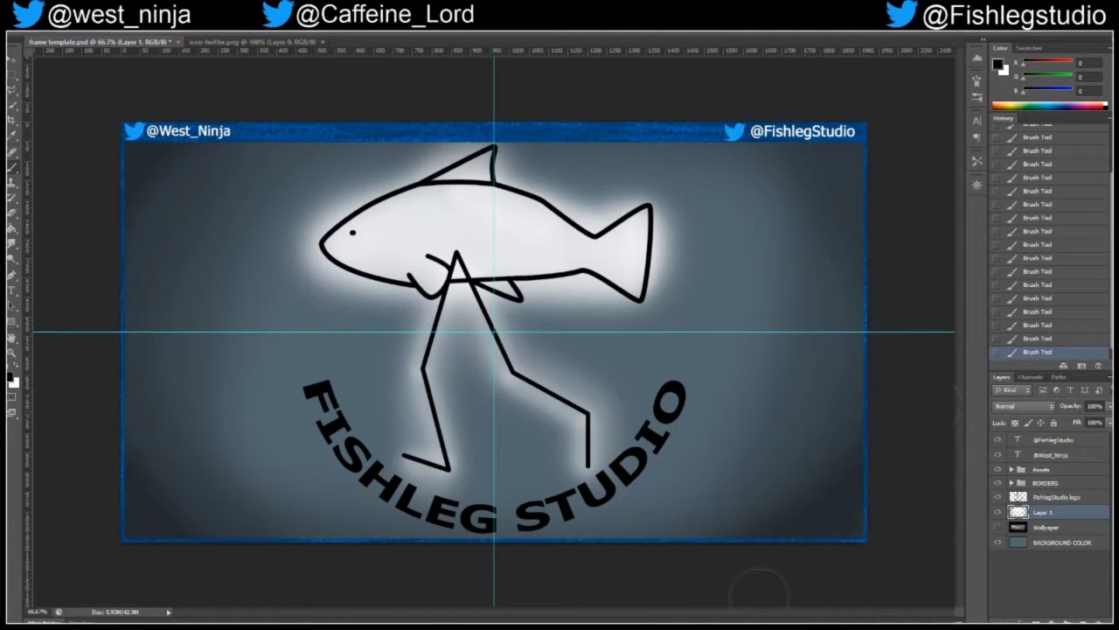
{"action": "left_click_drag", "start_coordinate": [852, 244], "coordinate": [769, 149]}
{"action": "left_click_drag", "start_coordinate": [853, 534], "coordinate": [849, 122]}
{"action": "left_click_drag", "start_coordinate": [139, 148], "coordinate": [144, 525]}
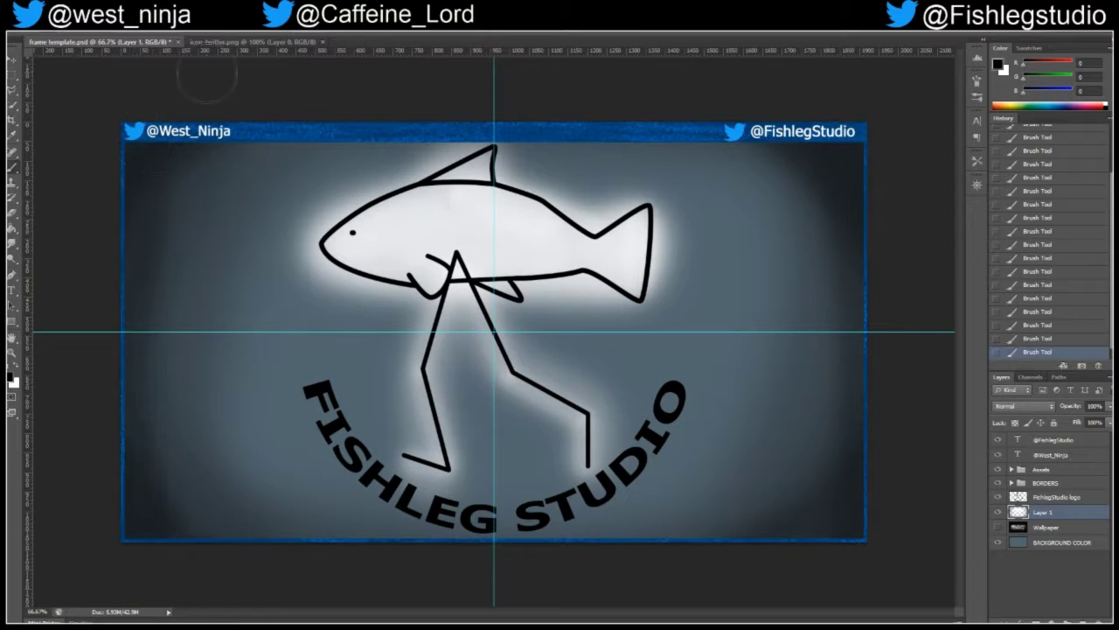
At 50% zoom, deepen the edge vignette with a larger black brush
{"action": "left_click", "coordinate": [976, 184]}
{"action": "key", "text": "ctrl+minus"}
{"action": "mouse_move", "coordinate": [721, 202]}
{"action": "left_mouse_down"}
{"action": "mouse_move", "coordinate": [280, 203]}
{"action": "mouse_move", "coordinate": [613, 477]}
{"action": "left_mouse_up"}
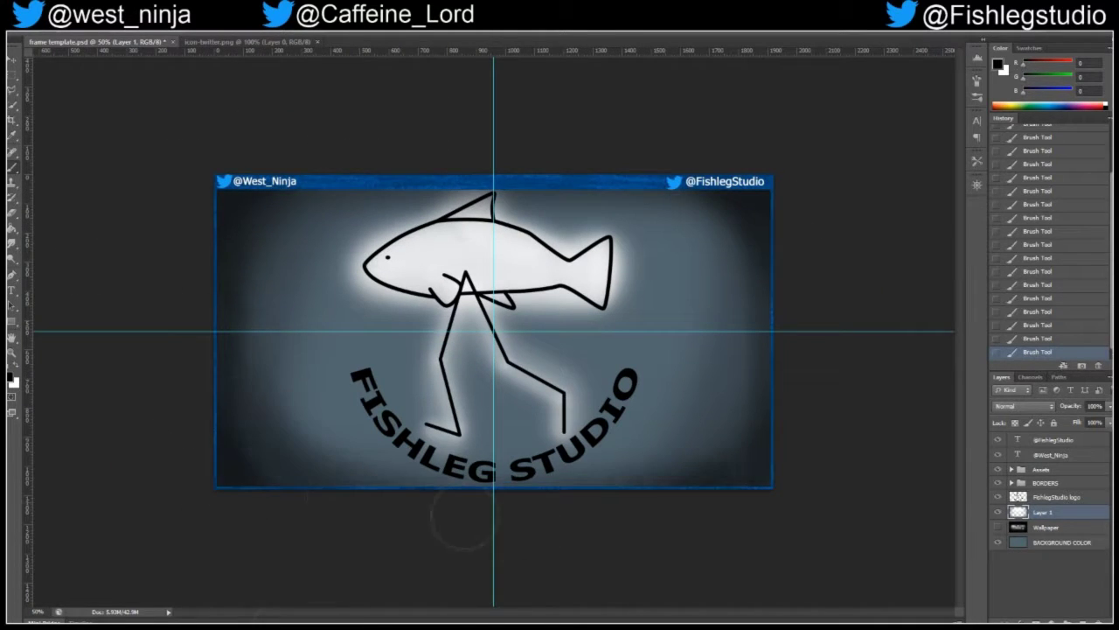
{"action": "left_click_drag", "start_coordinate": [402, 477], "coordinate": [744, 271]}
{"action": "key", "text": "bracketright"}
{"action": "left_click_drag", "start_coordinate": [672, 123], "coordinate": [700, 472]}
{"action": "left_click_drag", "start_coordinate": [262, 201], "coordinate": [200, 475]}
{"action": "left_click_drag", "start_coordinate": [699, 201], "coordinate": [251, 455]}
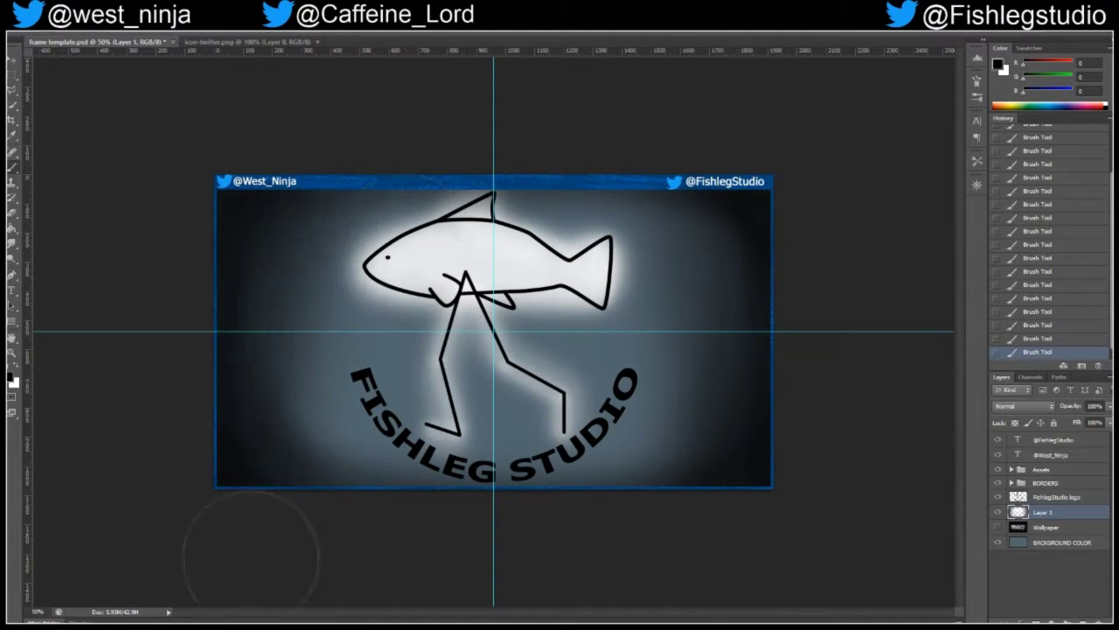
{"action": "left_click_drag", "start_coordinate": [350, 197], "coordinate": [665, 196]}
{"action": "left_click_drag", "start_coordinate": [525, 476], "coordinate": [648, 477]}
{"action": "left_click_drag", "start_coordinate": [280, 472], "coordinate": [298, 315]}
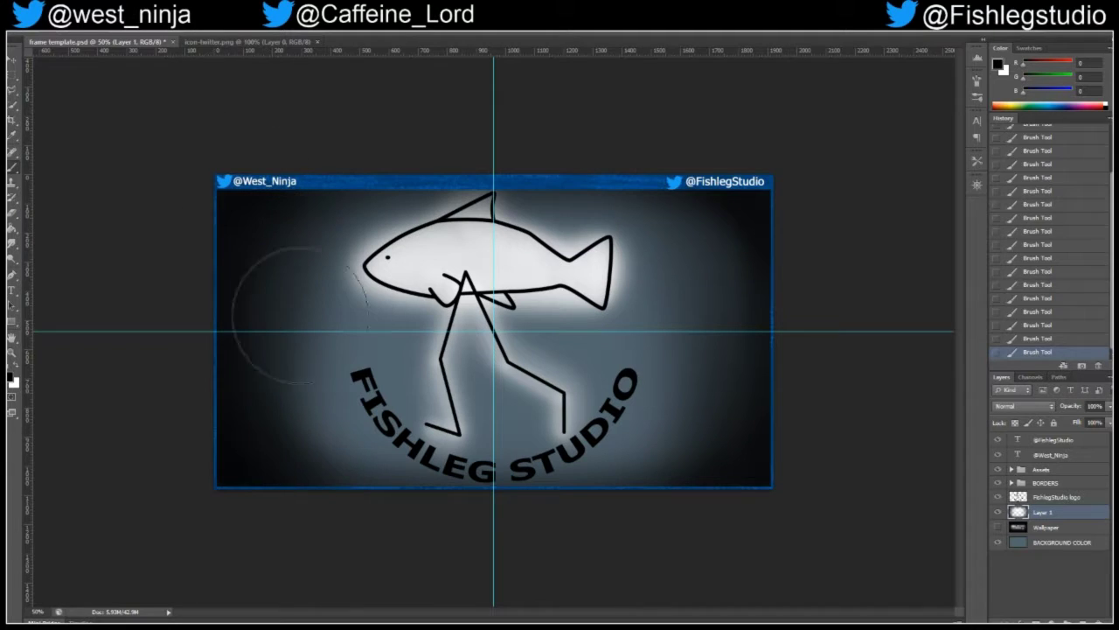
{"action": "left_click", "coordinate": [1076, 542]}
Apply an Image > Adjustments > Variations colour shift to the BACKGROUND COLOR layer, using finer saturation steps
{"action": "left_click", "coordinate": [83, 22]}
{"action": "left_click", "coordinate": [289, 265]}
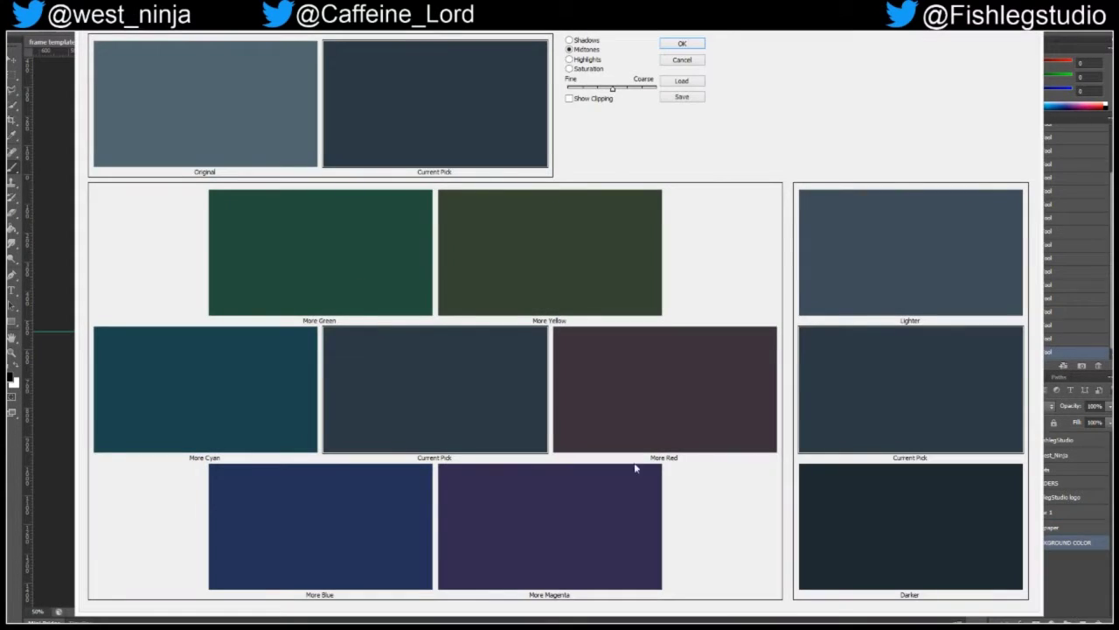
{"action": "left_click", "coordinate": [549, 253]}
{"action": "left_click", "coordinate": [569, 68]}
{"action": "left_click_drag", "start_coordinate": [612, 89], "coordinate": [579, 83]}
{"action": "key", "text": "Return"}
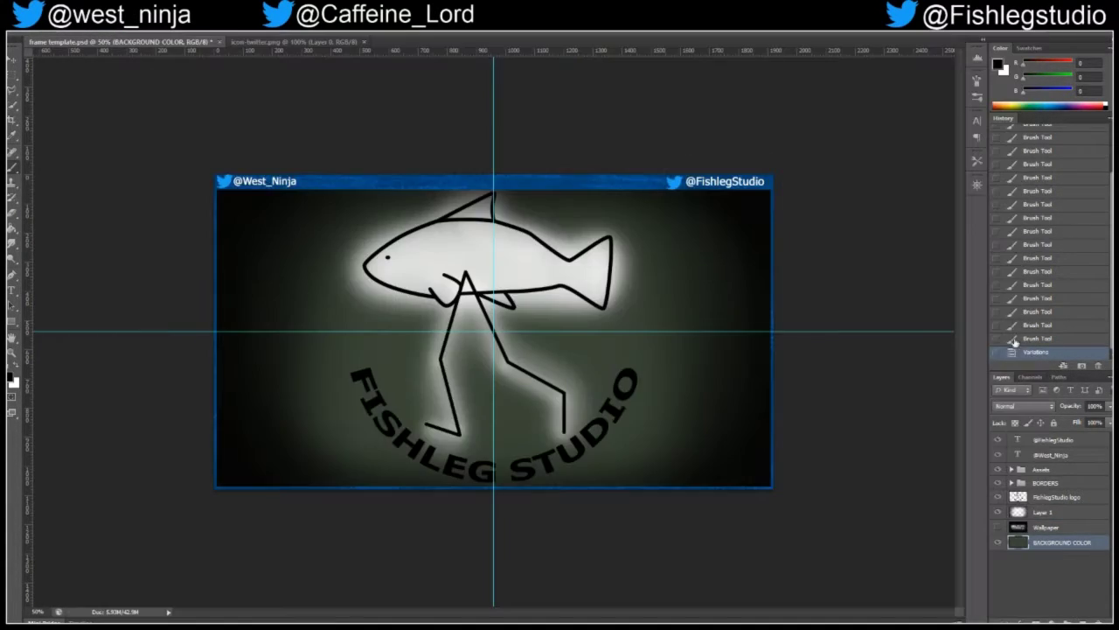
{"action": "left_click", "coordinate": [1035, 338]}
{"action": "left_click", "coordinate": [1037, 352]}
Paint-bucket the background with teal, then blue-grey, then a lighter blue foreground colour
{"action": "left_click", "coordinate": [11, 378]}
{"action": "left_click", "coordinate": [530, 242]}
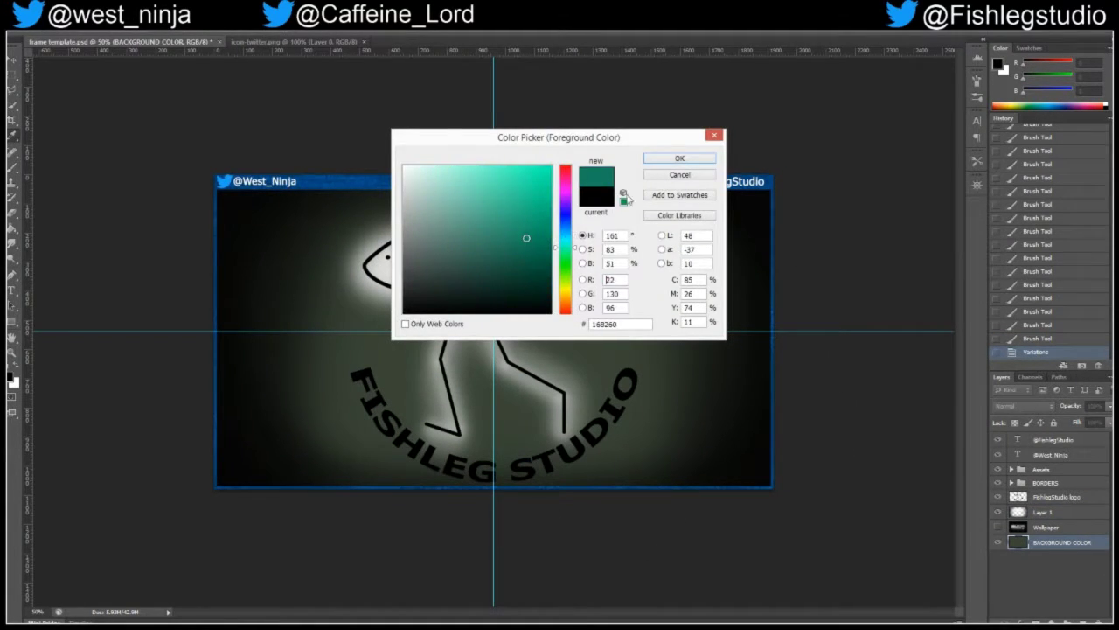
{"action": "left_click", "coordinate": [677, 157]}
{"action": "left_click", "coordinate": [664, 312]}
{"action": "left_click", "coordinate": [12, 379]}
{"action": "left_click", "coordinate": [565, 231]}
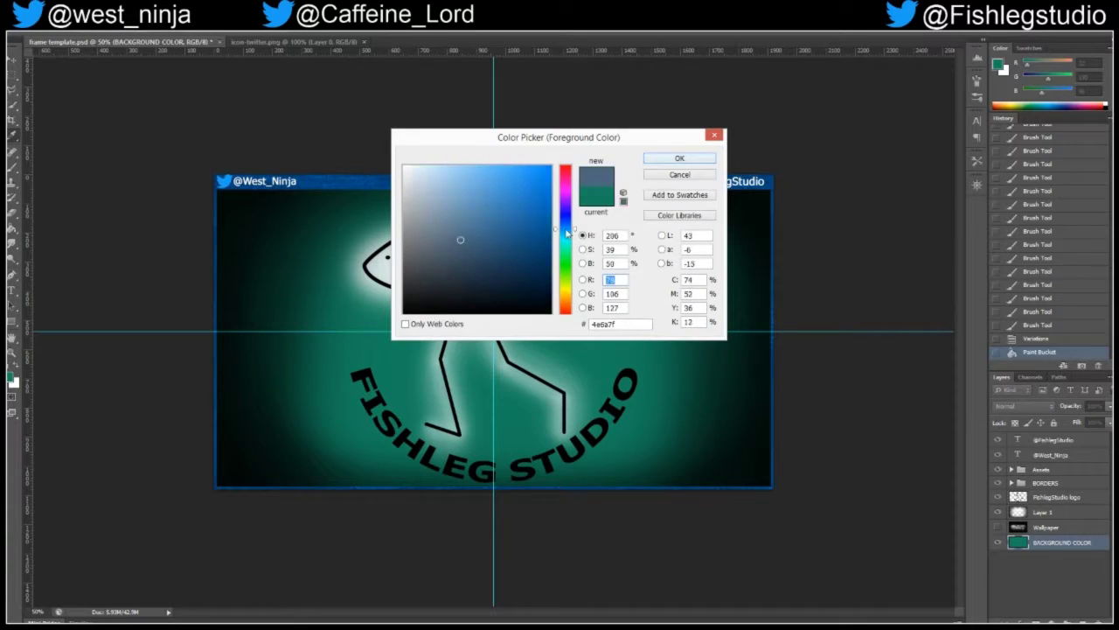
{"action": "left_click", "coordinate": [679, 157]}
{"action": "left_click", "coordinate": [395, 340]}
{"action": "left_click", "coordinate": [11, 379]}
{"action": "left_click", "coordinate": [477, 190]}
{"action": "left_click", "coordinate": [679, 158]}
{"action": "left_click", "coordinate": [730, 278]}
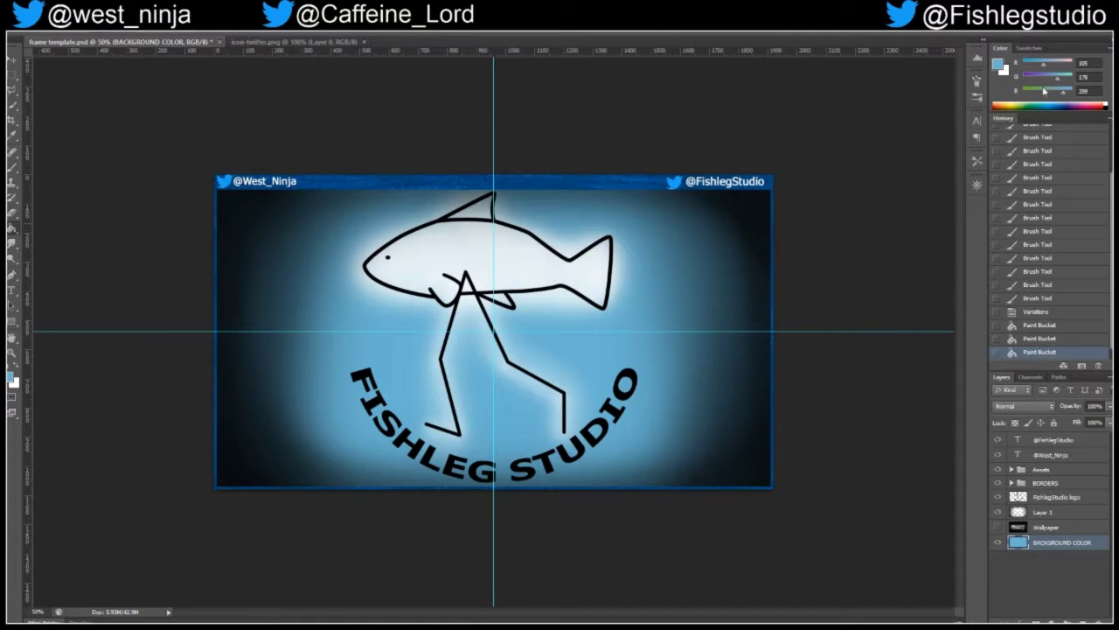
Adjust the fill colour toward a vivid, brighter cyan-blue and refill the background with it
{"action": "left_click", "coordinate": [714, 307]}
{"action": "mouse_move", "coordinate": [1058, 79]}
{"action": "left_mouse_down"}
{"action": "mouse_move", "coordinate": [1023, 63]}
{"action": "mouse_move", "coordinate": [1058, 89]}
{"action": "left_mouse_up"}
{"action": "left_click", "coordinate": [725, 273]}
{"action": "left_click", "coordinate": [725, 273]}
{"action": "left_click", "coordinate": [752, 216]}
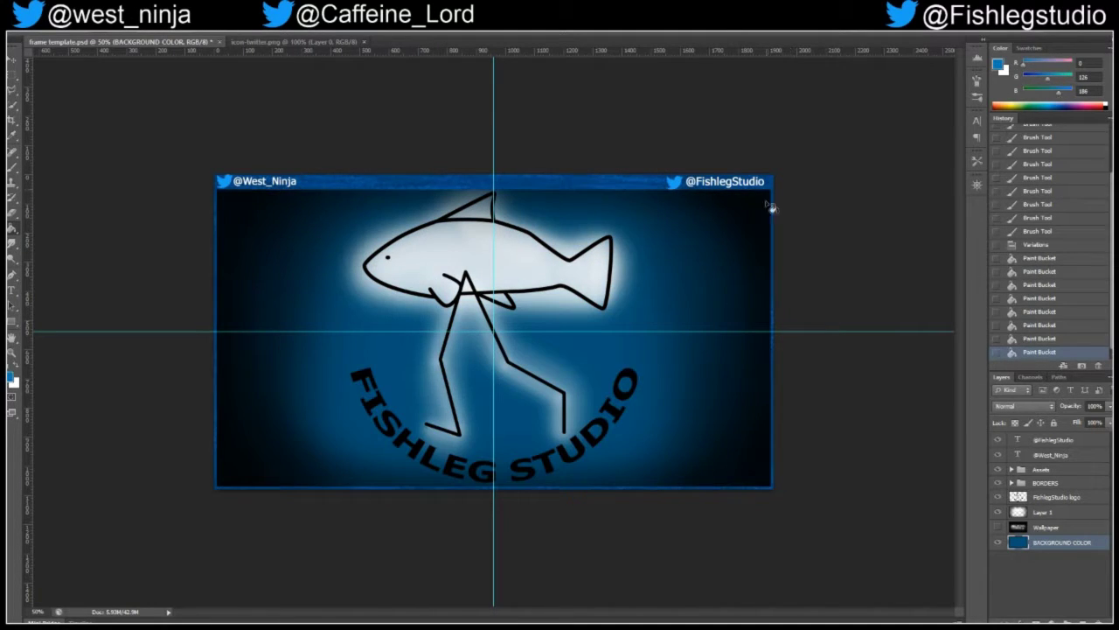
{"action": "left_click", "coordinate": [770, 207]}
{"action": "left_click", "coordinate": [1060, 98]}
{"action": "key", "text": "alt+BackSpace"}
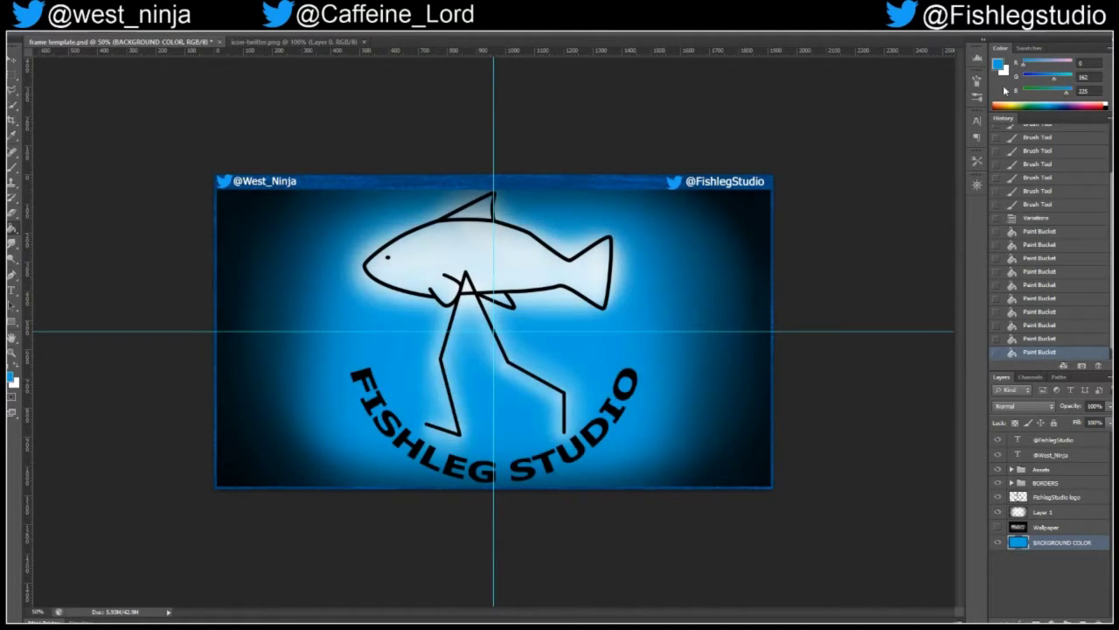
{"action": "left_click", "coordinate": [713, 226]}
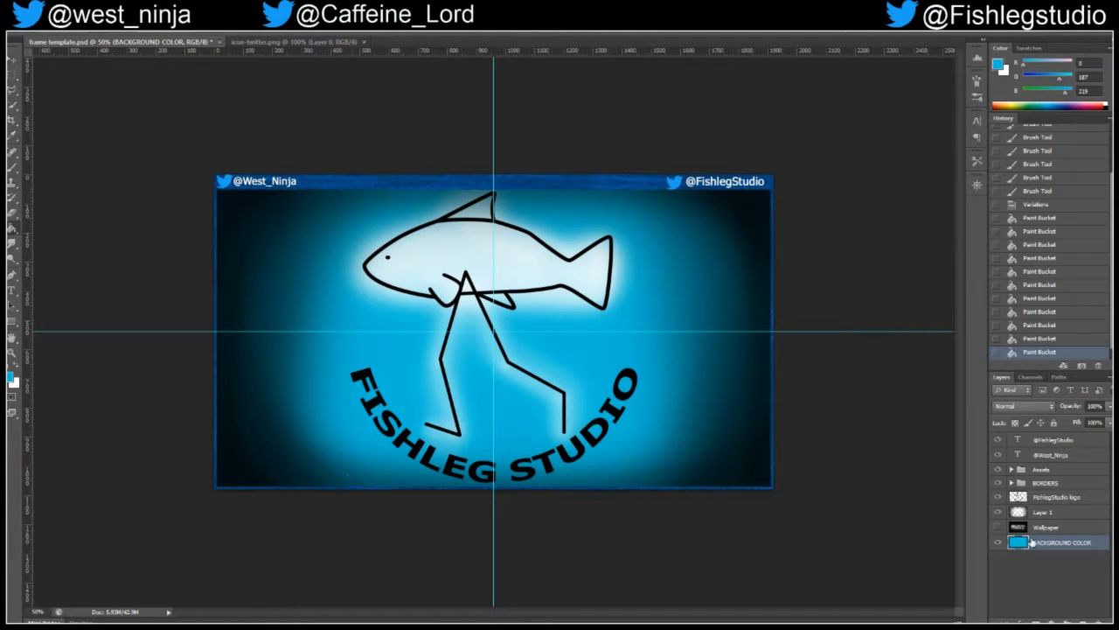
{"action": "left_click", "coordinate": [1042, 512]}
Try brush strokes near the fish's leg ends and a white fill, undoing each
{"action": "key", "text": "e"}
{"action": "left_click_drag", "start_coordinate": [551, 433], "coordinate": [573, 411]}
{"action": "left_click_drag", "start_coordinate": [454, 437], "coordinate": [437, 446]}
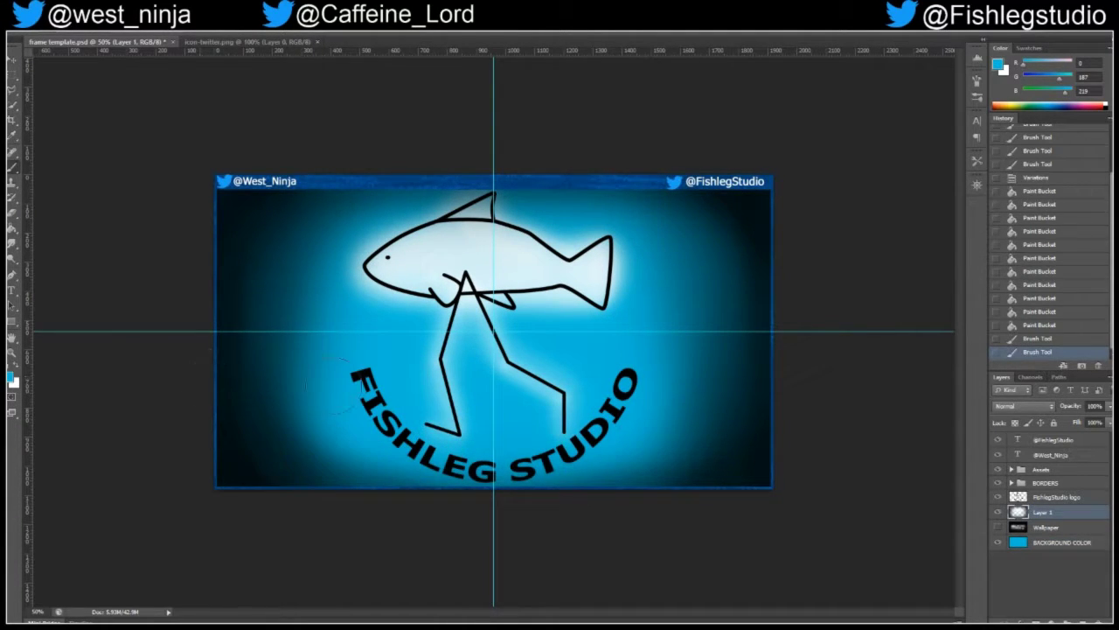
{"action": "key", "text": "ctrl+alt+z"}
{"action": "key", "text": "ctrl+alt+z"}
{"action": "key", "text": "d"}
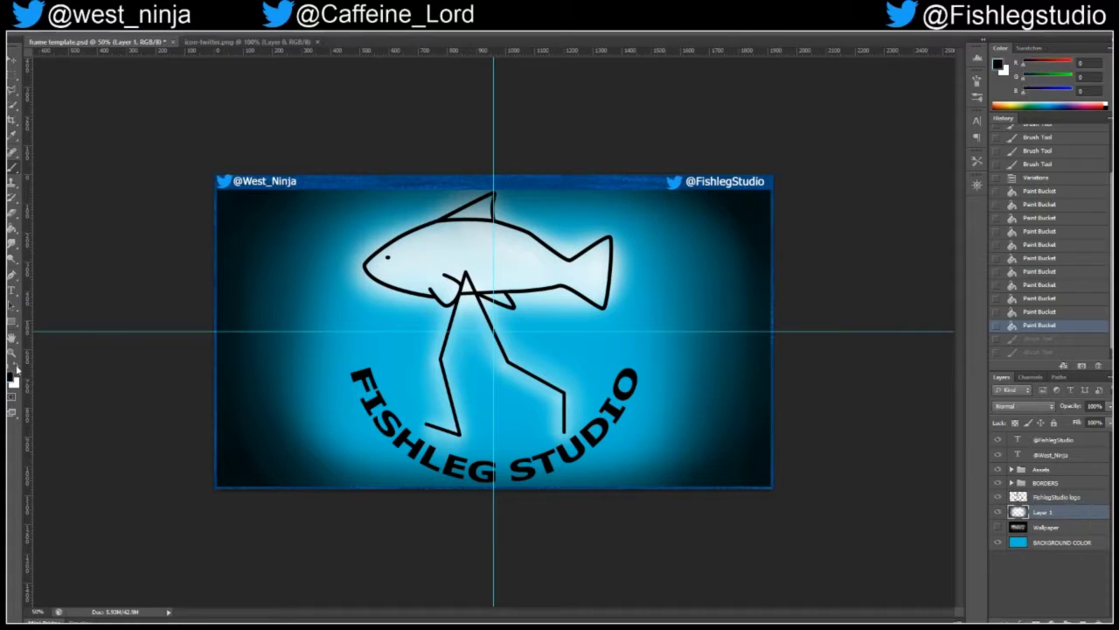
{"action": "key", "text": "x"}
{"action": "left_click", "coordinate": [458, 440]}
{"action": "key", "text": "ctrl+z"}
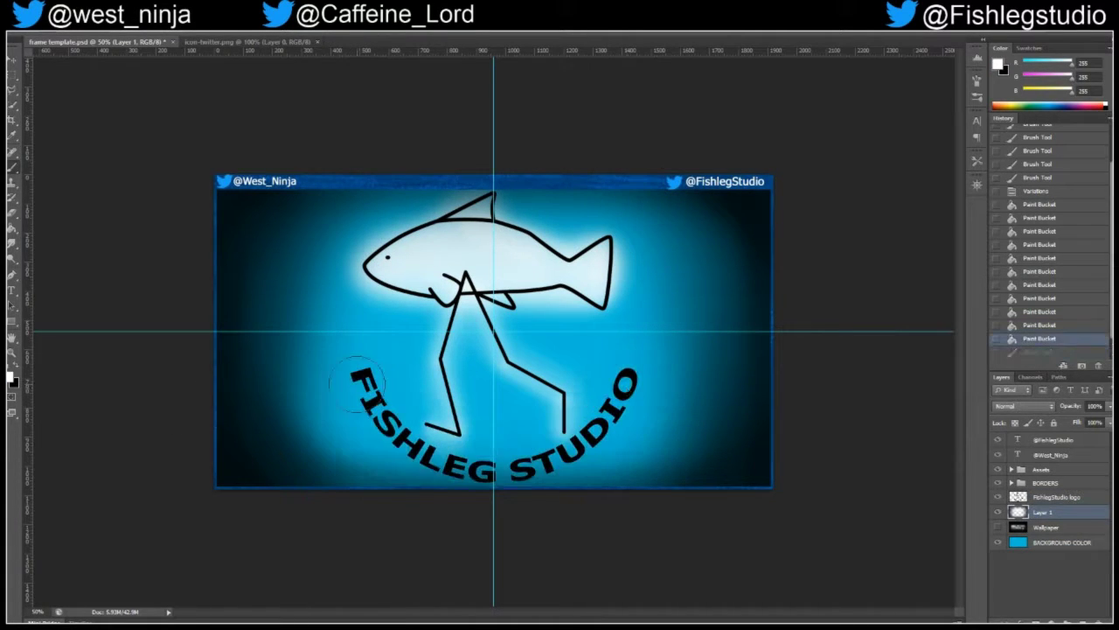
Try black shadow strokes under the FISHLEG STUDIO lettering, undoing every one
{"action": "left_click_drag", "start_coordinate": [595, 429], "coordinate": [630, 385]}
{"action": "key", "text": "x"}
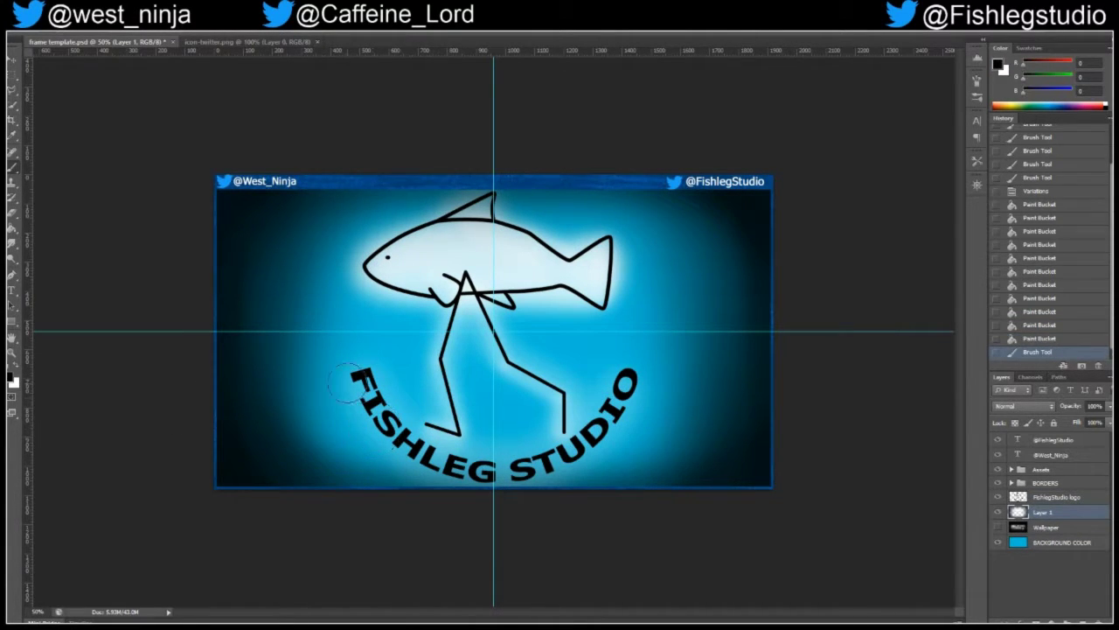
{"action": "left_click_drag", "start_coordinate": [352, 402], "coordinate": [617, 424]}
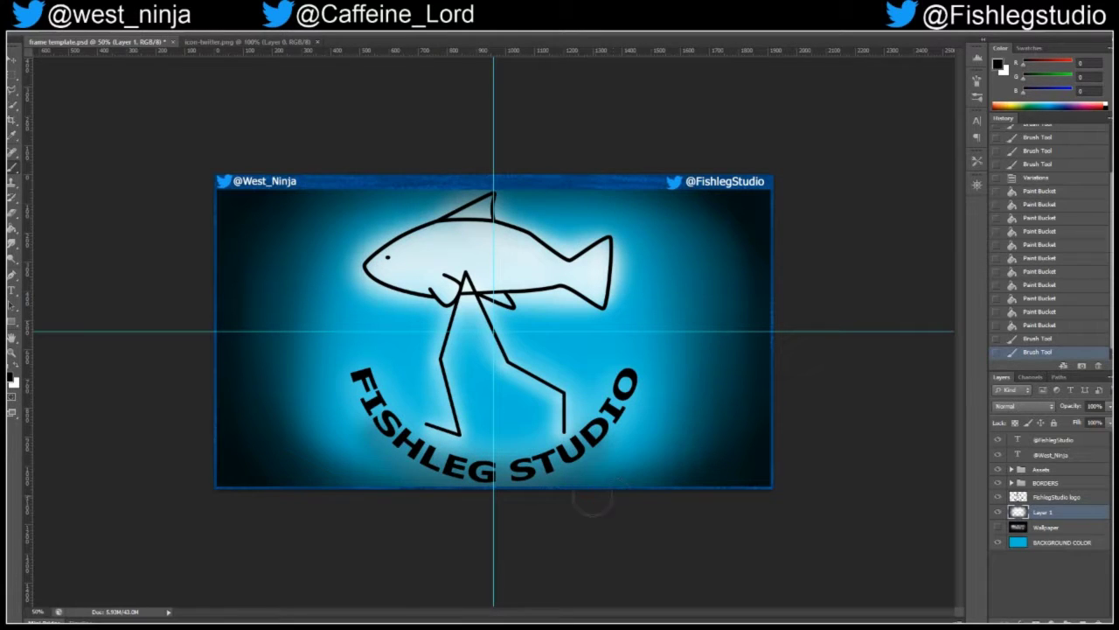
{"action": "key", "text": "ctrl+z"}
{"action": "left_click_drag", "start_coordinate": [429, 429], "coordinate": [539, 431]}
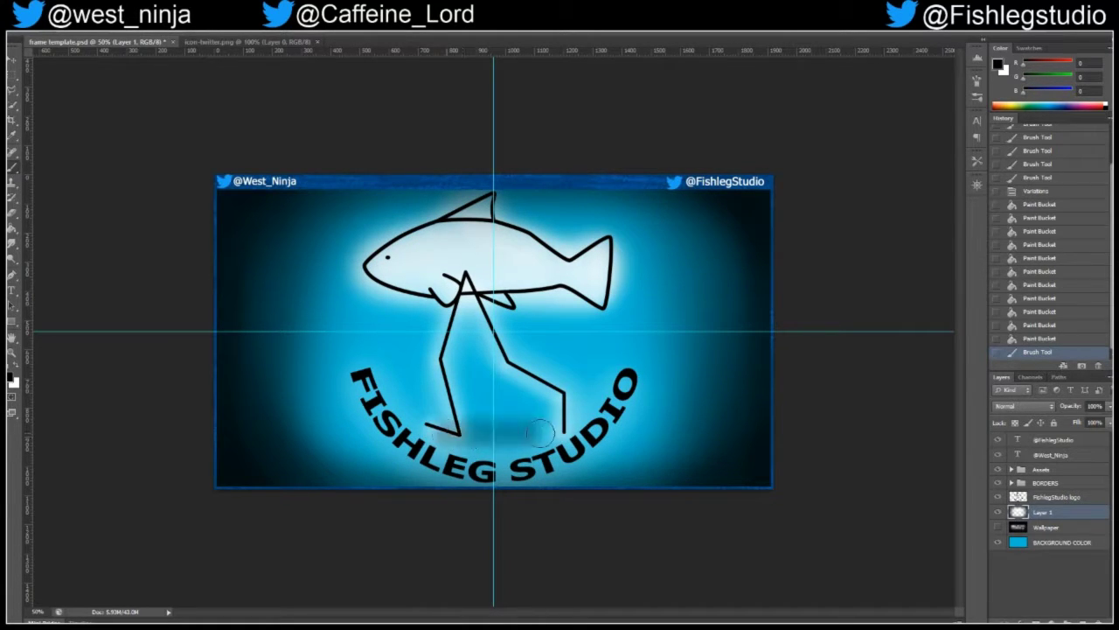
{"action": "key", "text": "ctrl+z"}
{"action": "left_click_drag", "start_coordinate": [460, 433], "coordinate": [569, 438]}
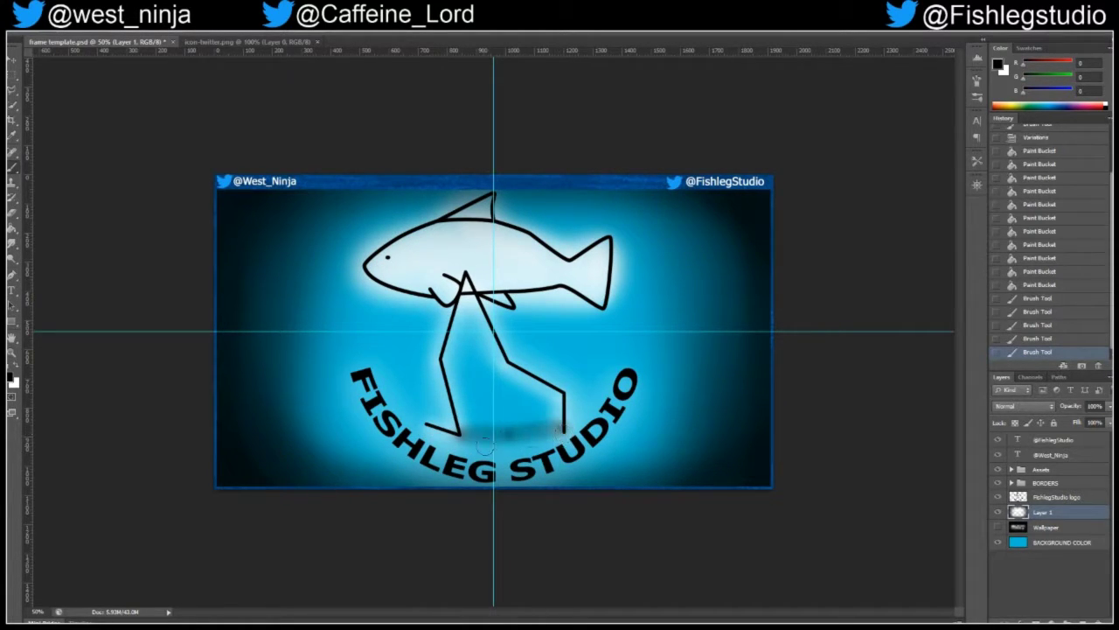
{"action": "key", "text": "ctrl+alt+z"}
{"action": "key", "text": "ctrl+alt+z"}
{"action": "key", "text": "ctrl+alt+z"}
{"action": "key", "text": "ctrl+alt+z"}
{"action": "left_click_drag", "start_coordinate": [453, 433], "coordinate": [521, 435]}
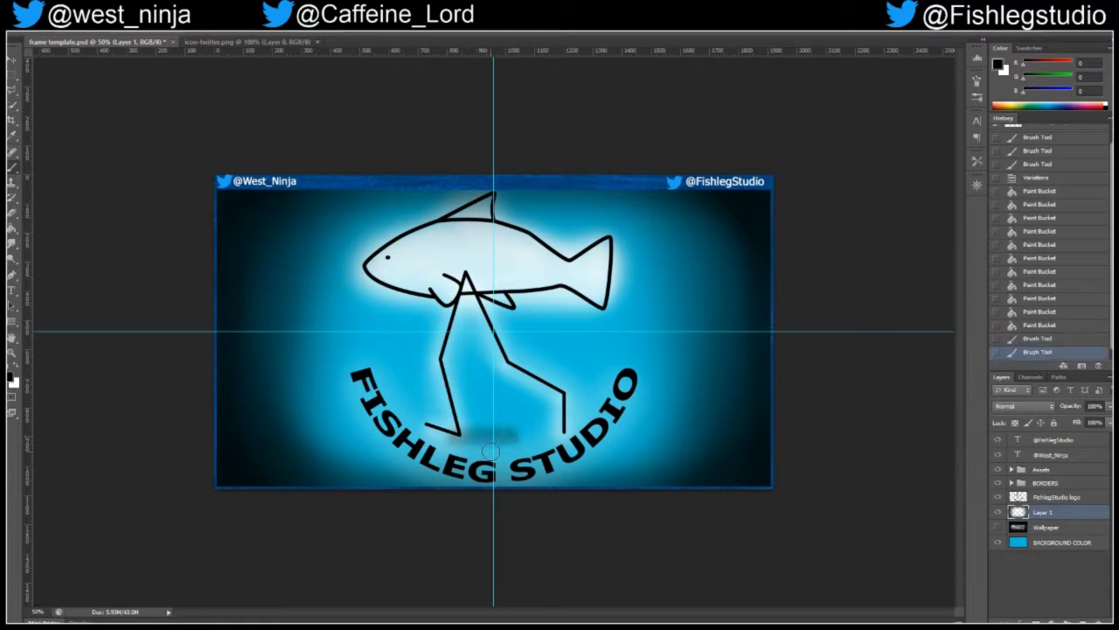
{"action": "key", "text": "ctrl+z"}
{"action": "key", "text": "ctrl+z"}
{"action": "key", "text": "ctrl+z"}
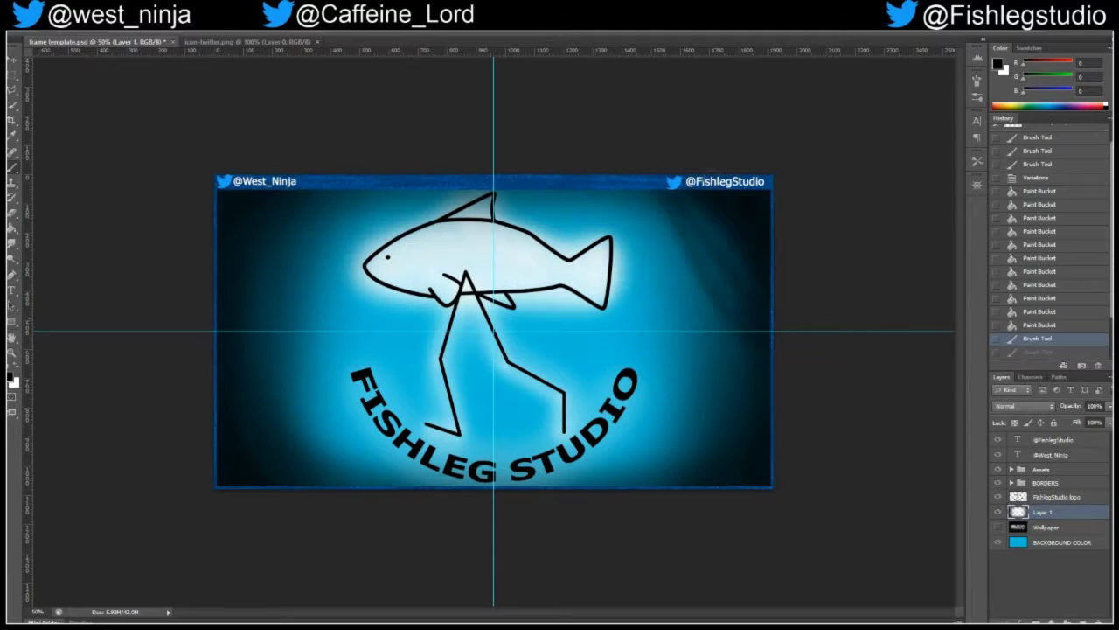
Select the wire-border layer inside the BORDERS group and zoom to 100%
{"action": "left_click", "coordinate": [1012, 483]}
{"action": "left_click", "coordinate": [998, 496]}
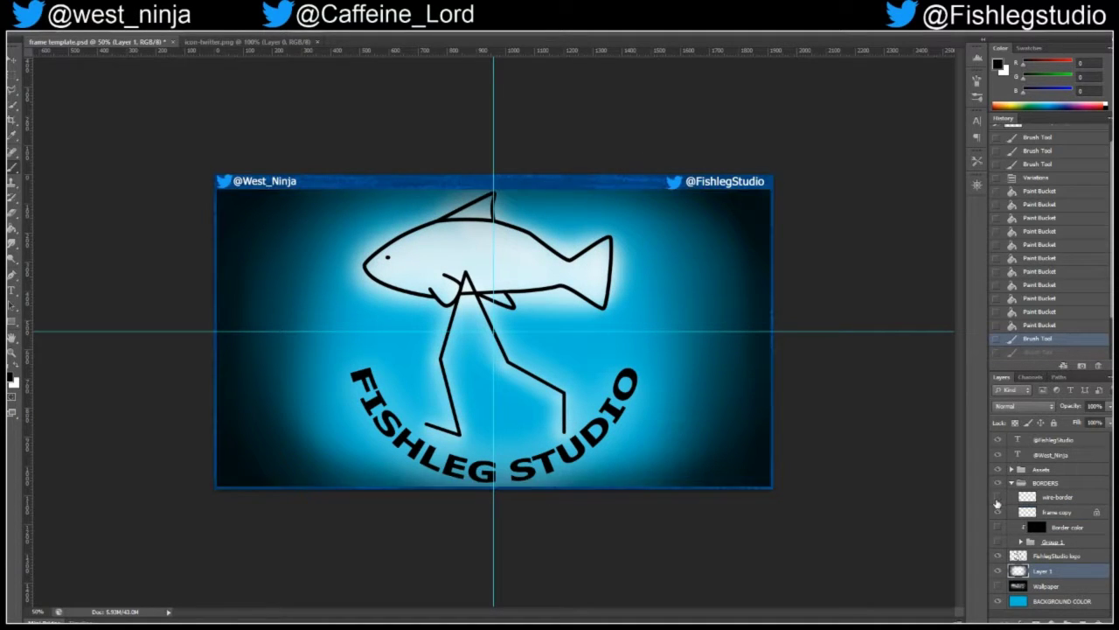
{"action": "left_click", "coordinate": [1054, 497]}
{"action": "left_click", "coordinate": [977, 185]}
{"action": "key", "text": "ctrl+1"}
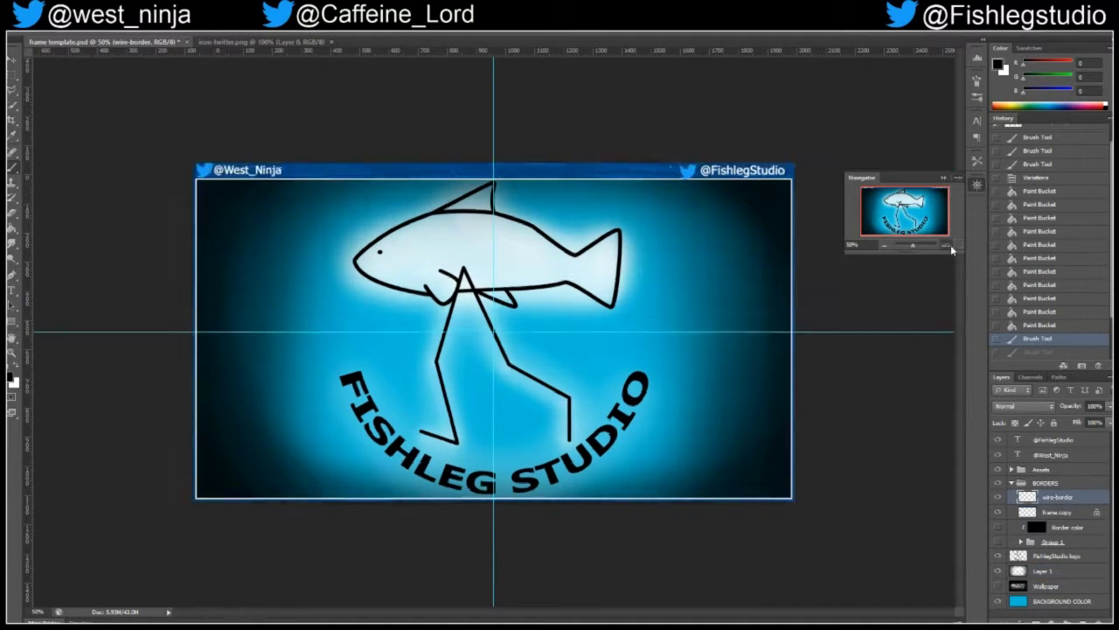
Fill the border lines blue, undoing a canvas-flooding fill, then the inner outline pale blue (149, 214, 246)
{"action": "left_click", "coordinate": [1038, 102]}
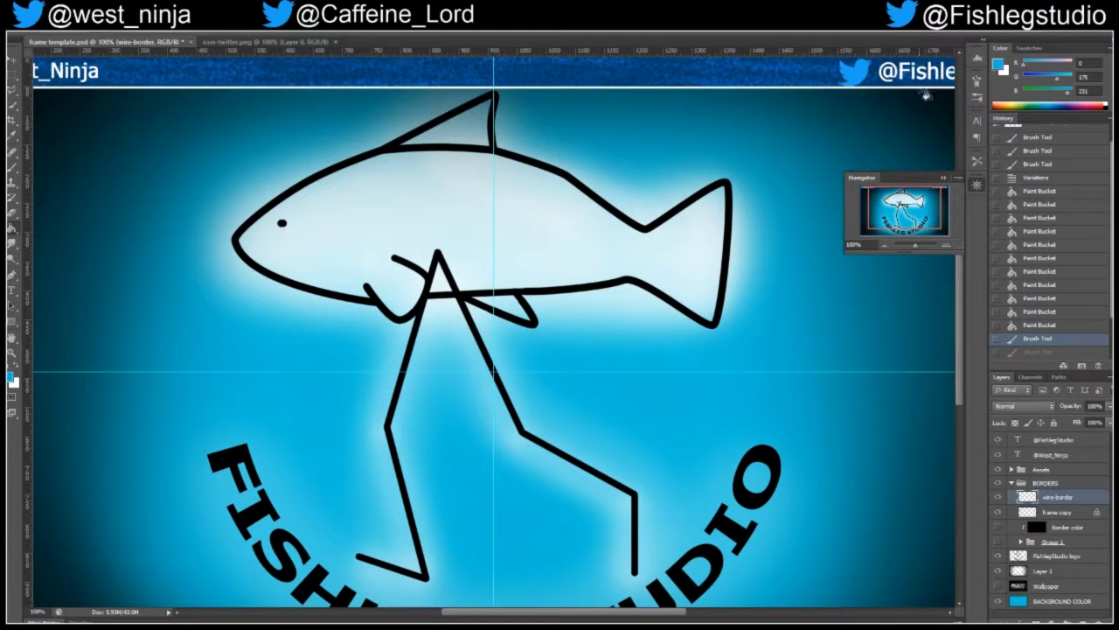
{"action": "left_click", "coordinate": [923, 93]}
{"action": "left_click", "coordinate": [925, 96]}
{"action": "key", "text": "ctrl+z"}
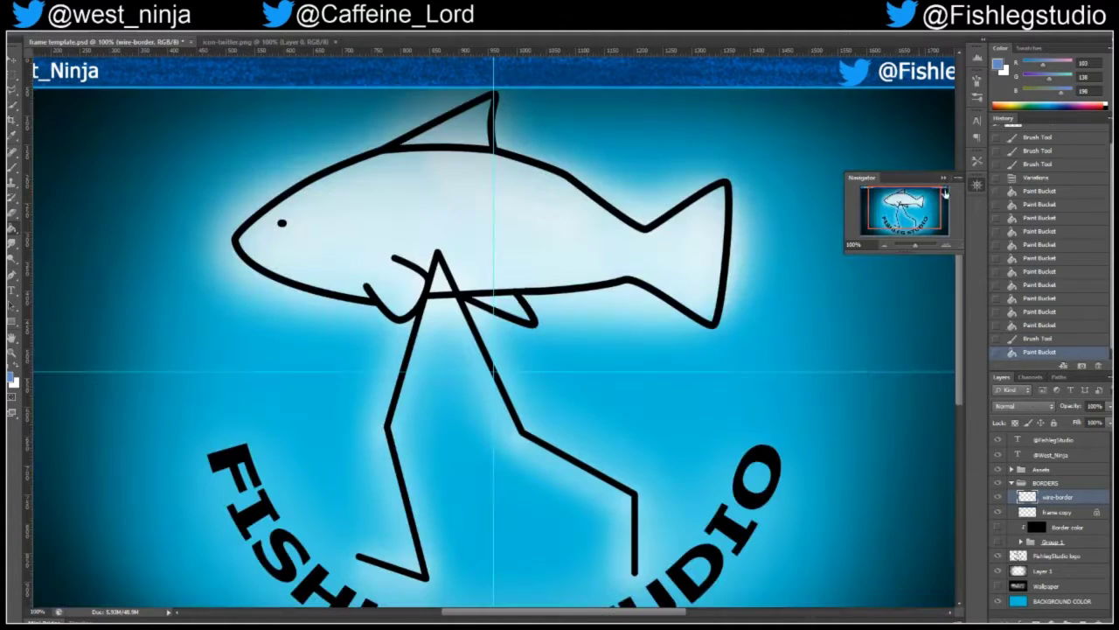
{"action": "left_click", "coordinate": [861, 91]}
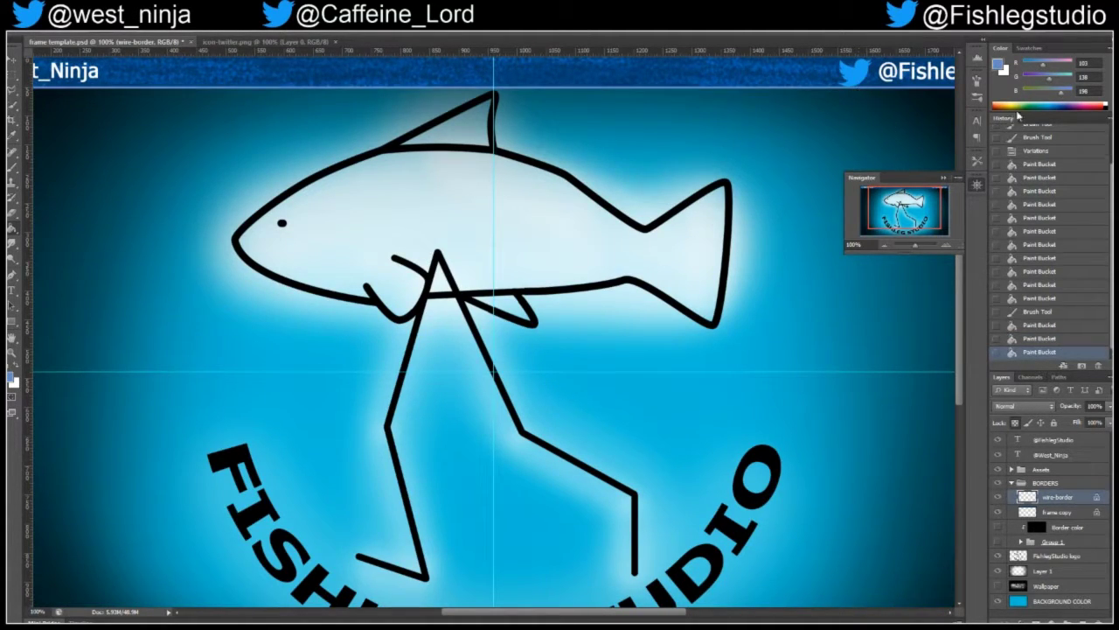
{"action": "left_click", "coordinate": [900, 95]}
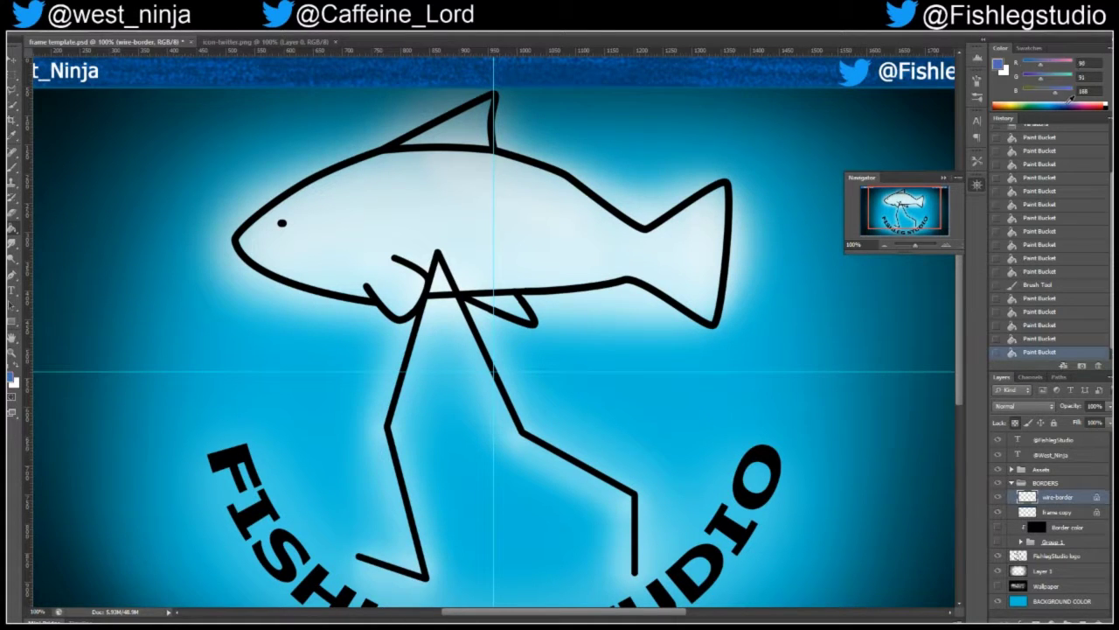
{"action": "left_click", "coordinate": [925, 93]}
{"action": "left_click", "coordinate": [925, 93]}
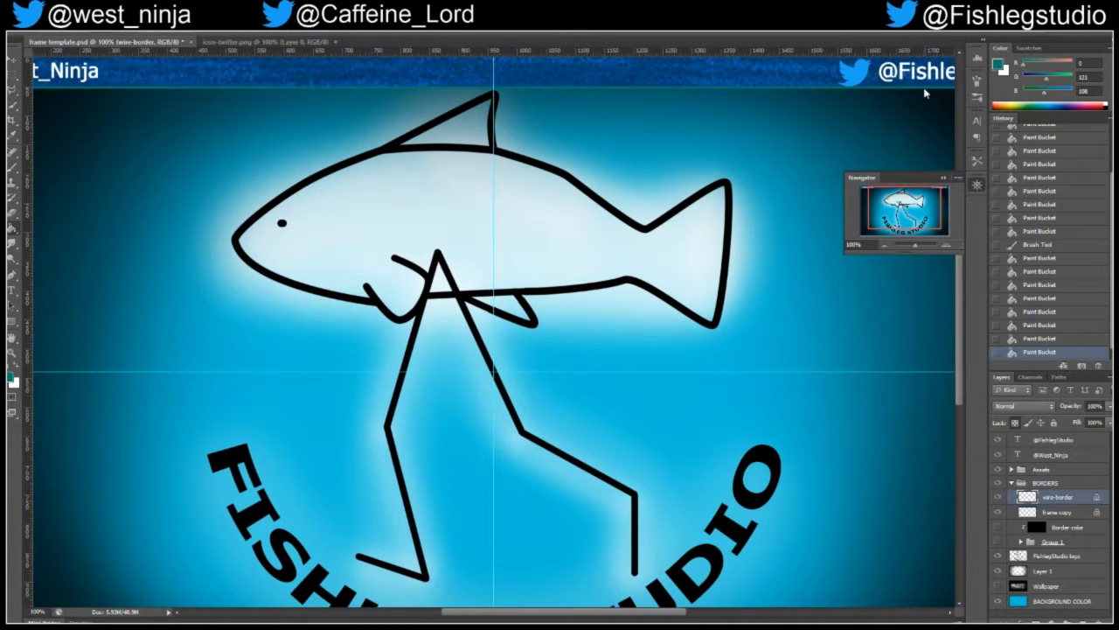
{"action": "key", "text": "ctrl+minus"}
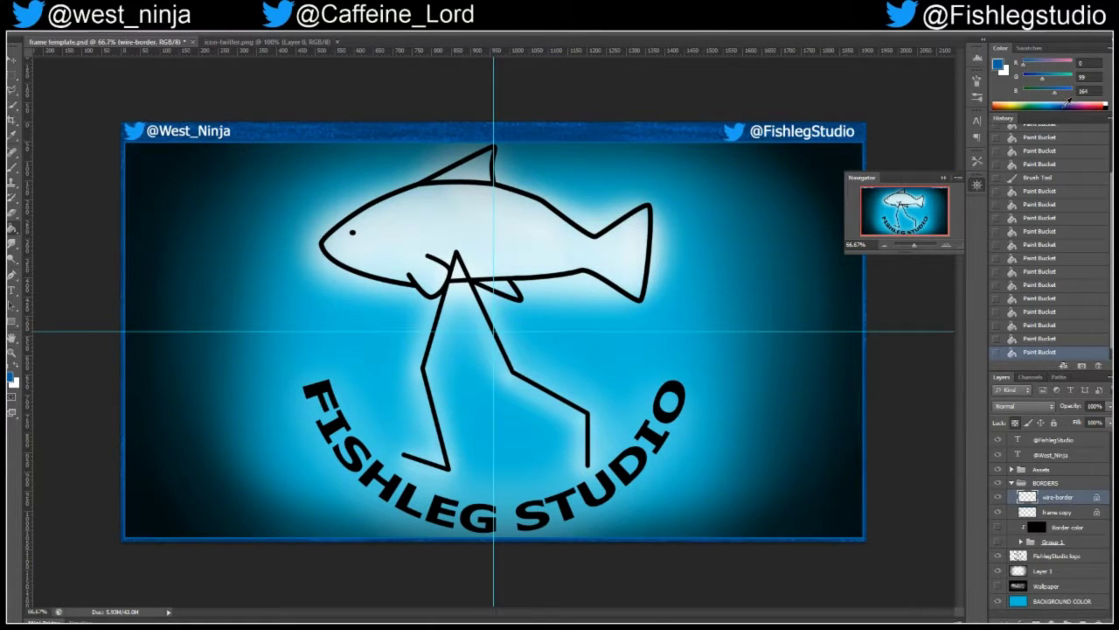
{"action": "left_click", "coordinate": [1063, 103]}
{"action": "left_click", "coordinate": [858, 147]}
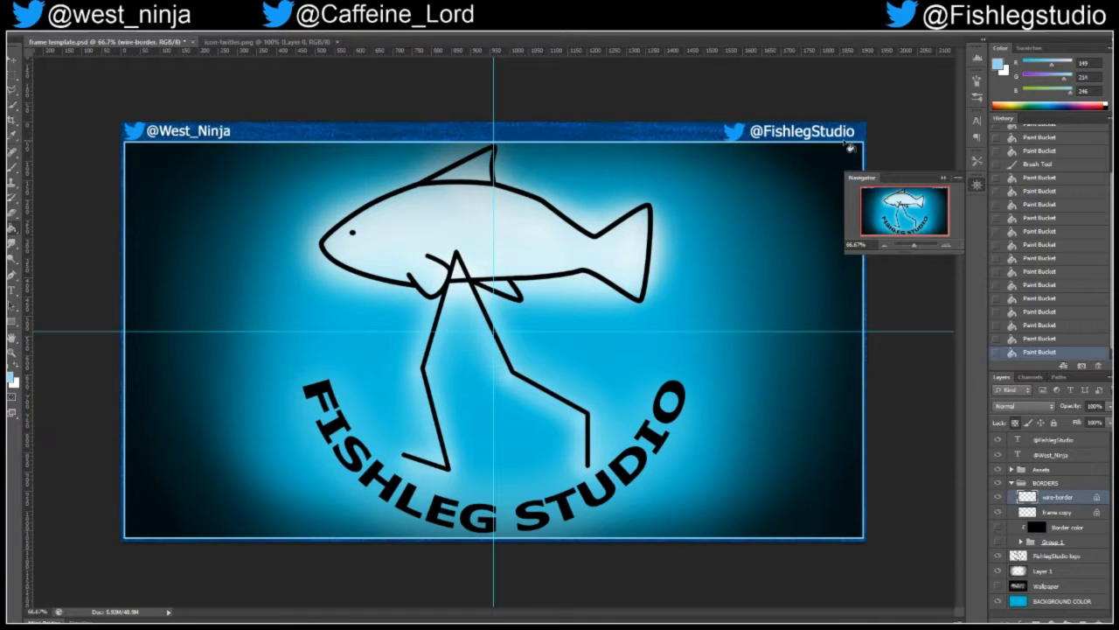
Darken BACKGROUND COLOR with Brightness/Contrast: brightness -30 and slightly lower contrast
{"action": "left_click", "coordinate": [1045, 570]}
{"action": "left_click", "coordinate": [998, 570]}
{"action": "left_click", "coordinate": [998, 556]}
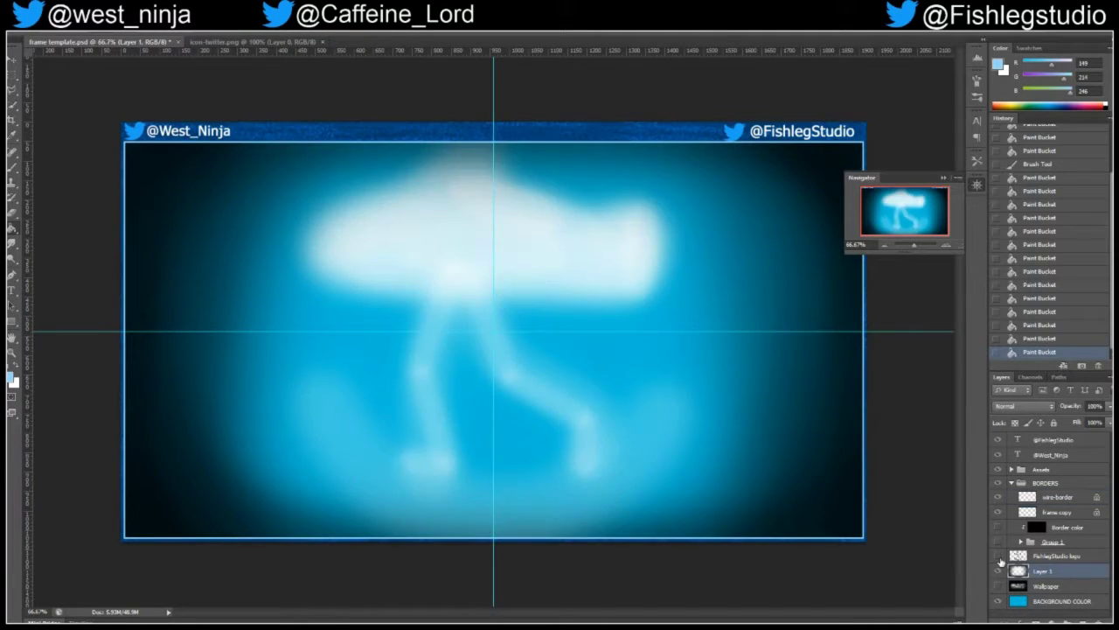
{"action": "left_click", "coordinate": [998, 601]}
{"action": "left_click", "coordinate": [998, 601]}
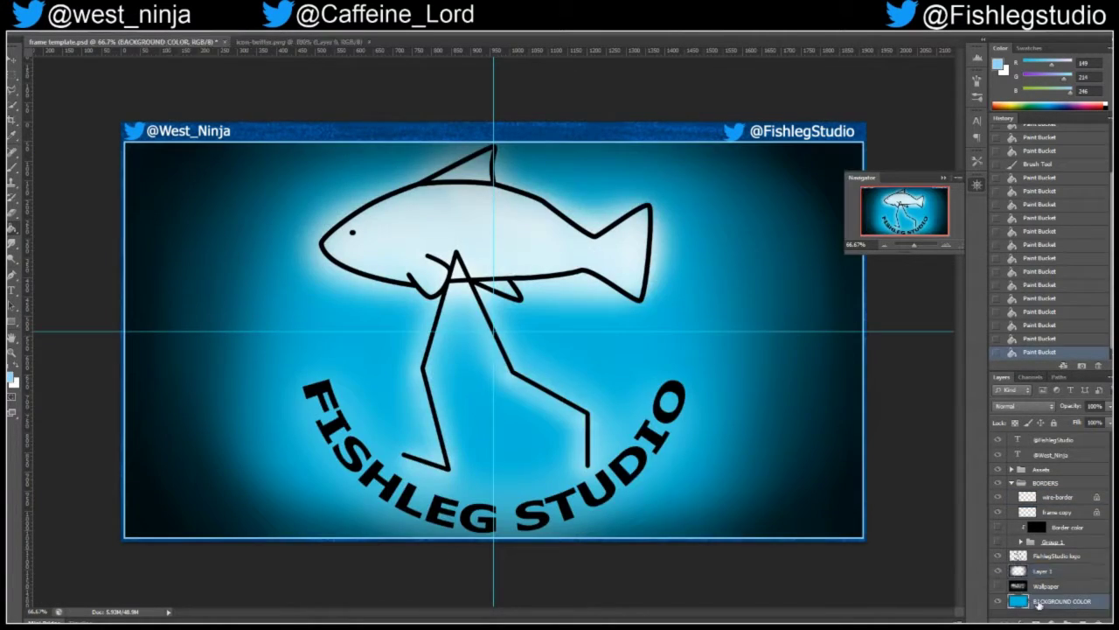
{"action": "left_click", "coordinate": [1063, 601]}
{"action": "left_click", "coordinate": [87, 23]}
{"action": "left_click", "coordinate": [236, 36]}
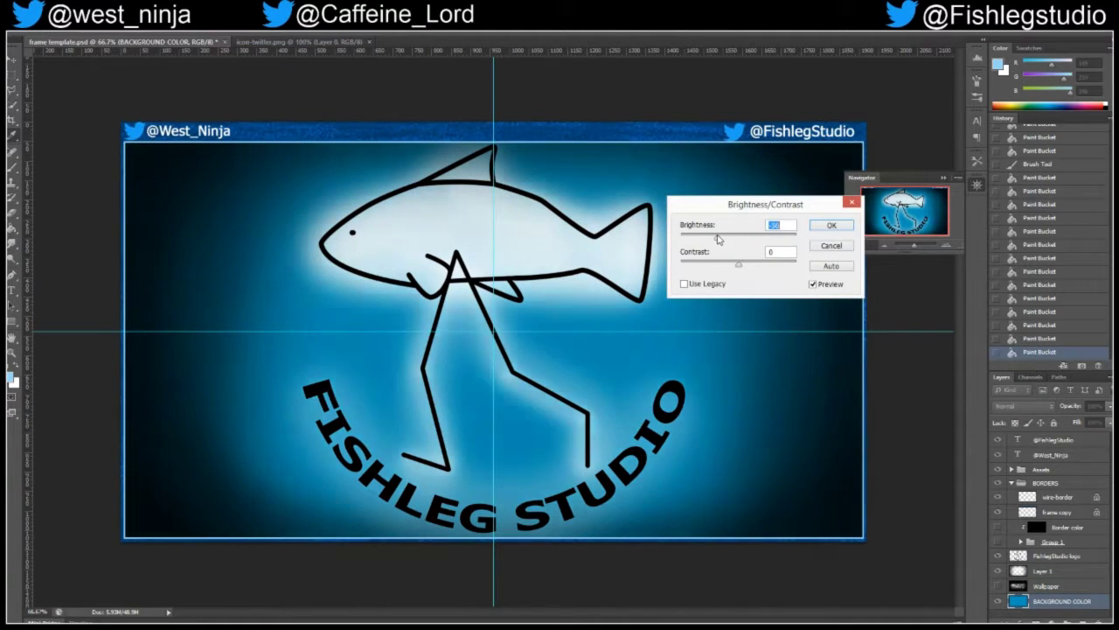
{"action": "type", "text": "-30"}
{"action": "key", "text": "Tab"}
{"action": "left_click_drag", "start_coordinate": [762, 267], "coordinate": [708, 268]}
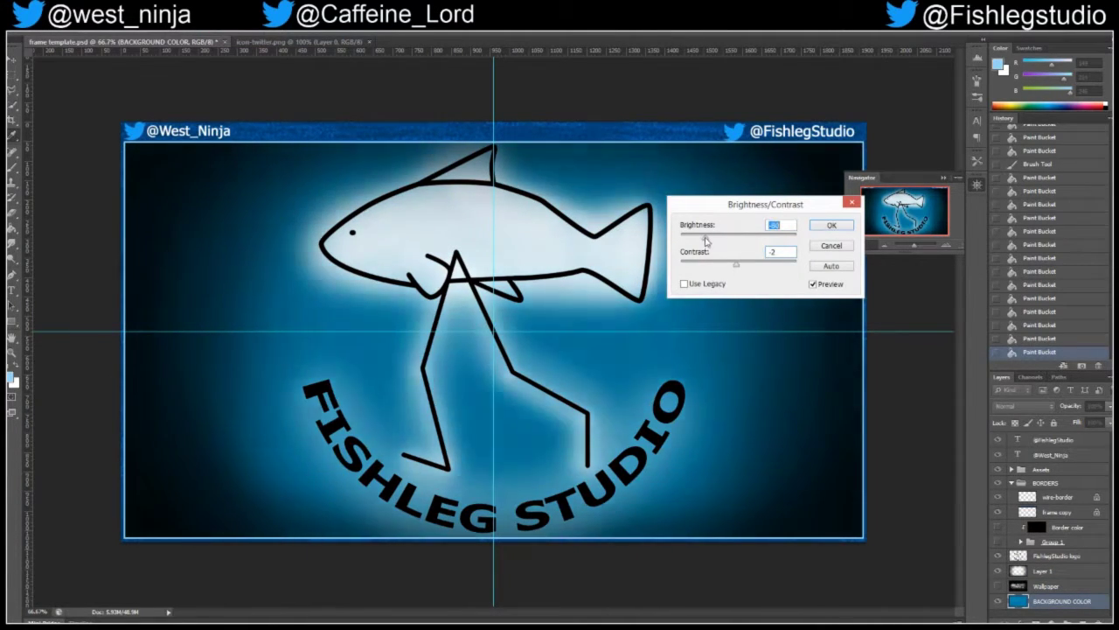
{"action": "left_click", "coordinate": [832, 225]}
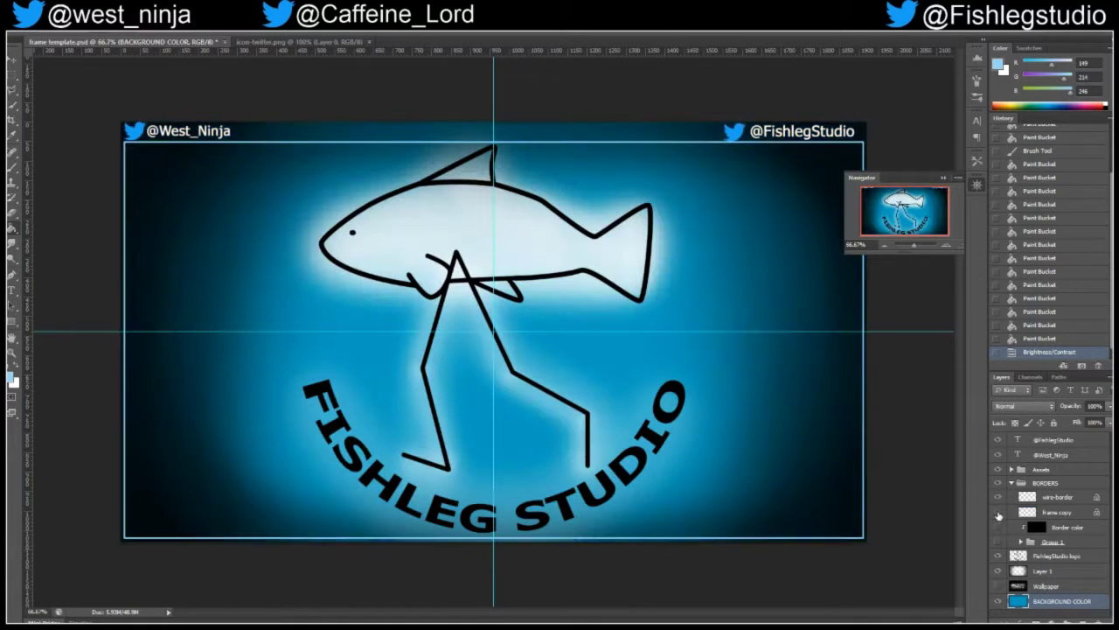
Lower the brightness of the frame copy (-3) and wire-border layers with Brightness/Contrast
{"action": "left_click", "coordinate": [1056, 512]}
{"action": "left_click", "coordinate": [245, 52]}
{"action": "left_click_drag", "start_coordinate": [739, 237], "coordinate": [726, 238]}
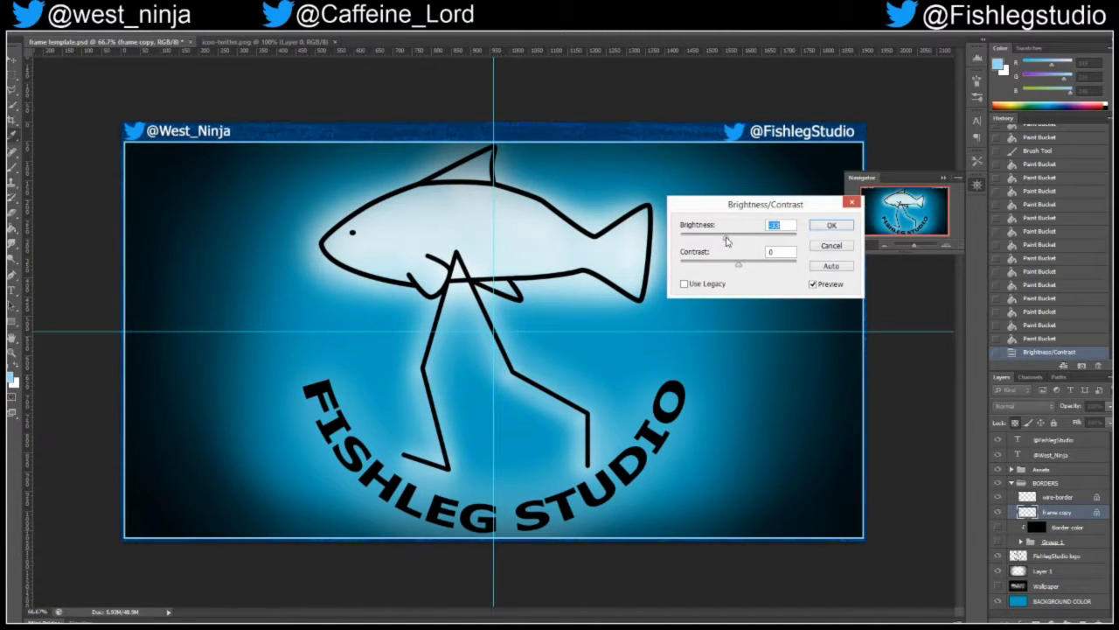
{"action": "key", "text": "shift+Tab"}
{"action": "type", "text": "-3"}
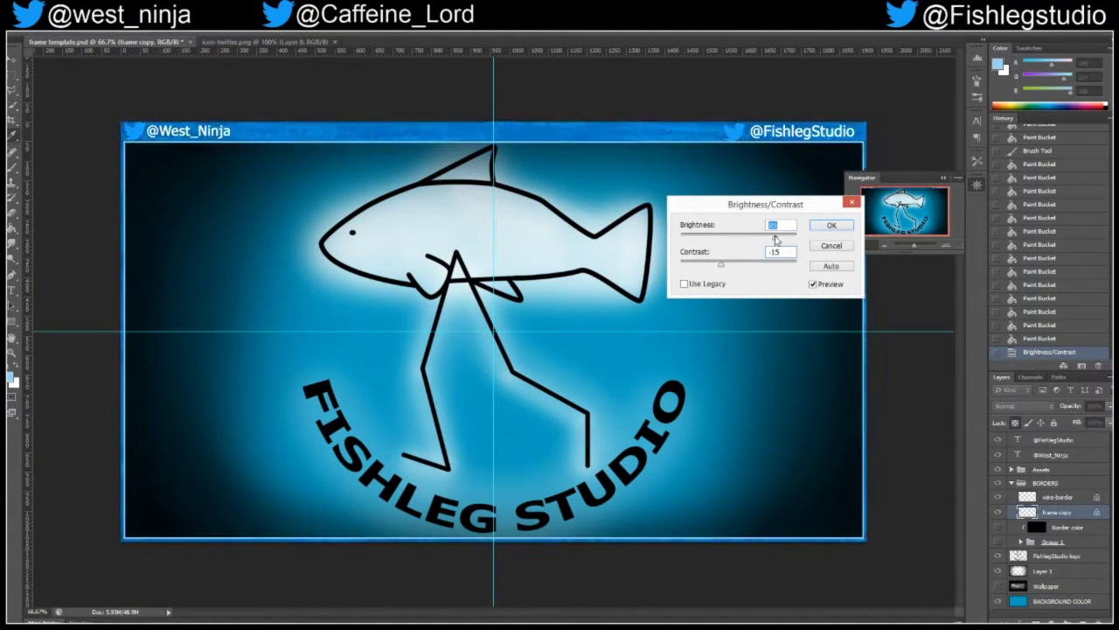
{"action": "left_click", "coordinate": [829, 225]}
{"action": "left_click", "coordinate": [1056, 497]}
{"action": "left_click", "coordinate": [245, 52]}
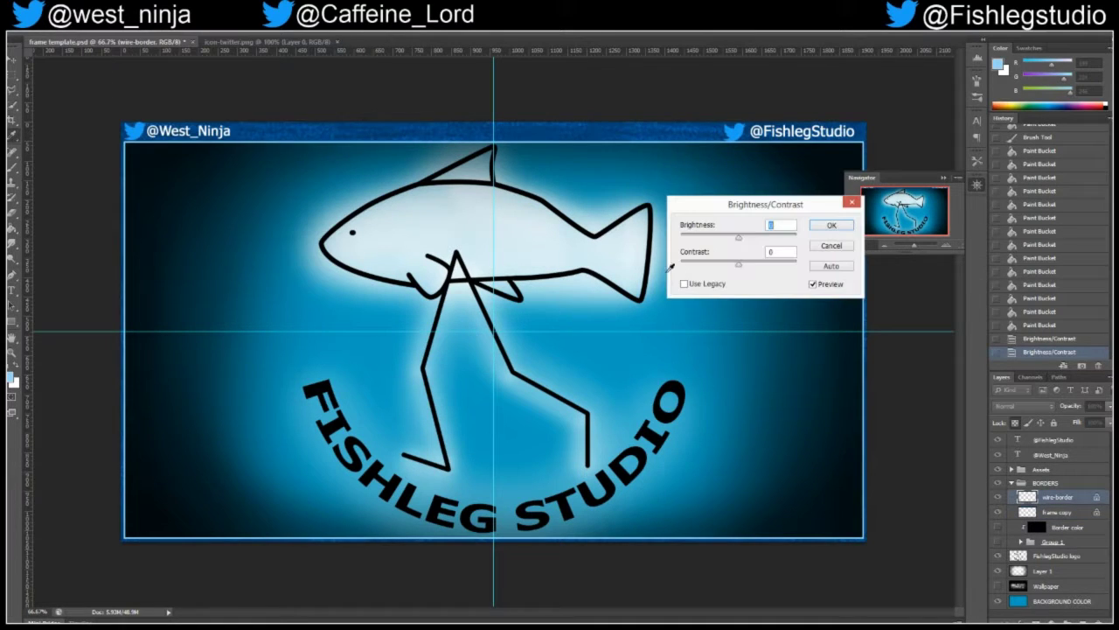
{"action": "left_click_drag", "start_coordinate": [739, 237], "coordinate": [715, 241]}
{"action": "left_click", "coordinate": [831, 224]}
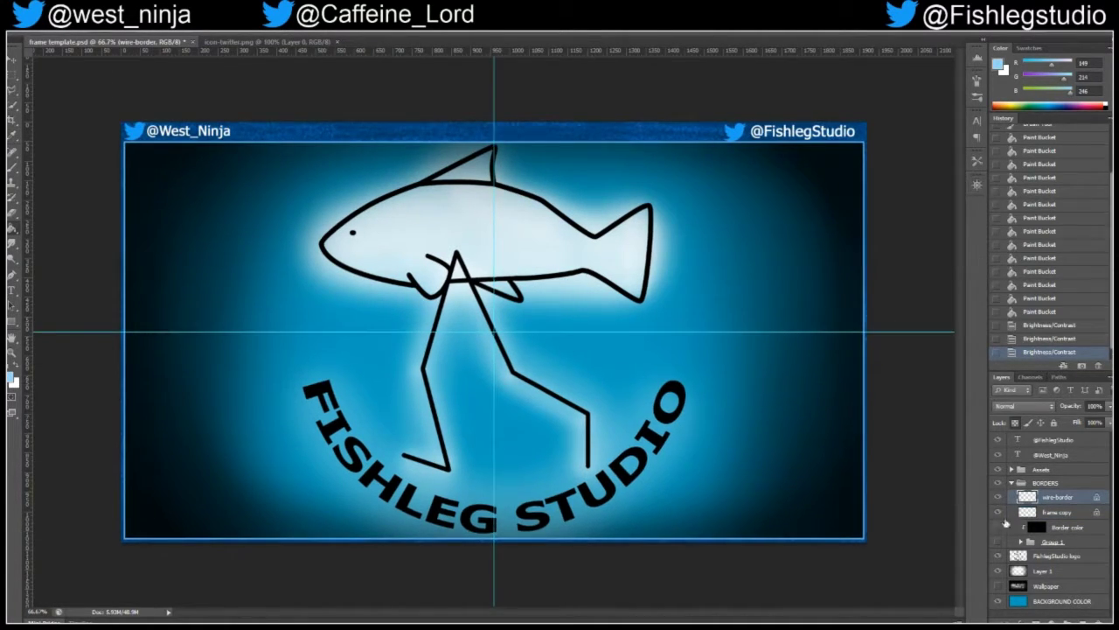
{"action": "left_click", "coordinate": [997, 496]}
{"action": "left_click", "coordinate": [998, 453]}
{"action": "left_click", "coordinate": [1054, 440]}
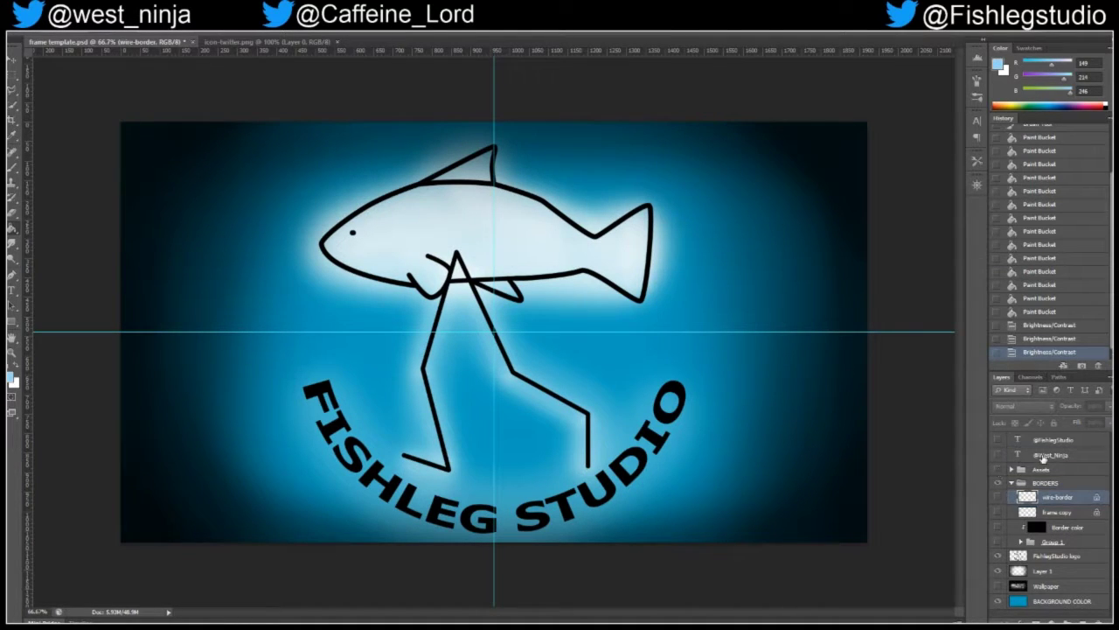
{"action": "left_click_drag", "start_coordinate": [1054, 453], "coordinate": [1001, 495]}
{"action": "left_click", "coordinate": [1012, 439]}
{"action": "left_click", "coordinate": [998, 439]}
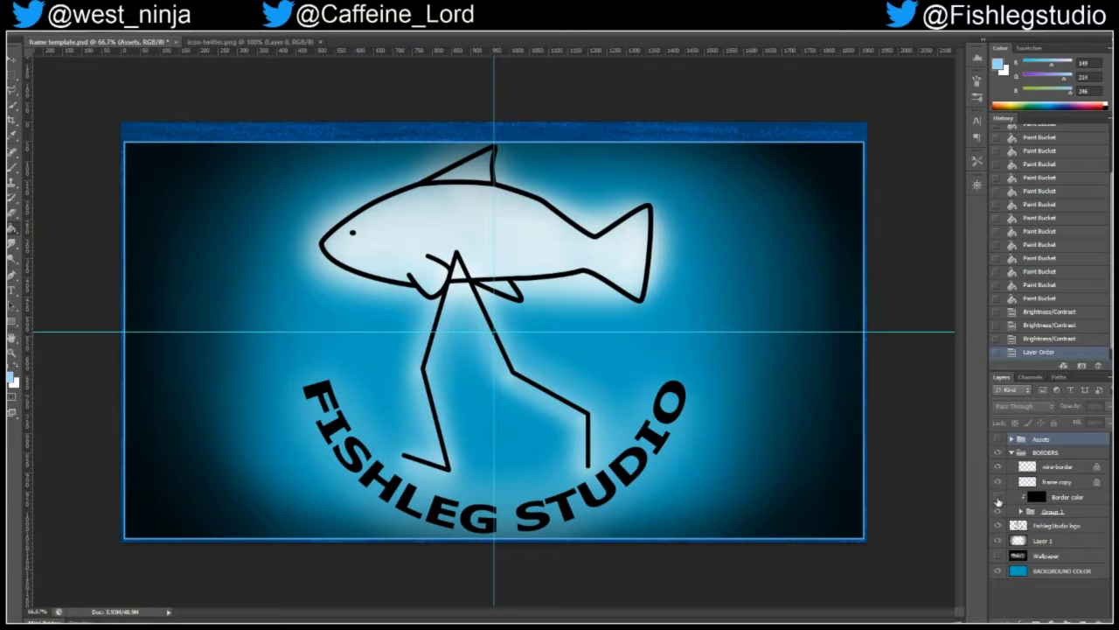
{"action": "left_click", "coordinate": [999, 514]}
{"action": "left_click", "coordinate": [999, 483]}
{"action": "left_click", "coordinate": [998, 511]}
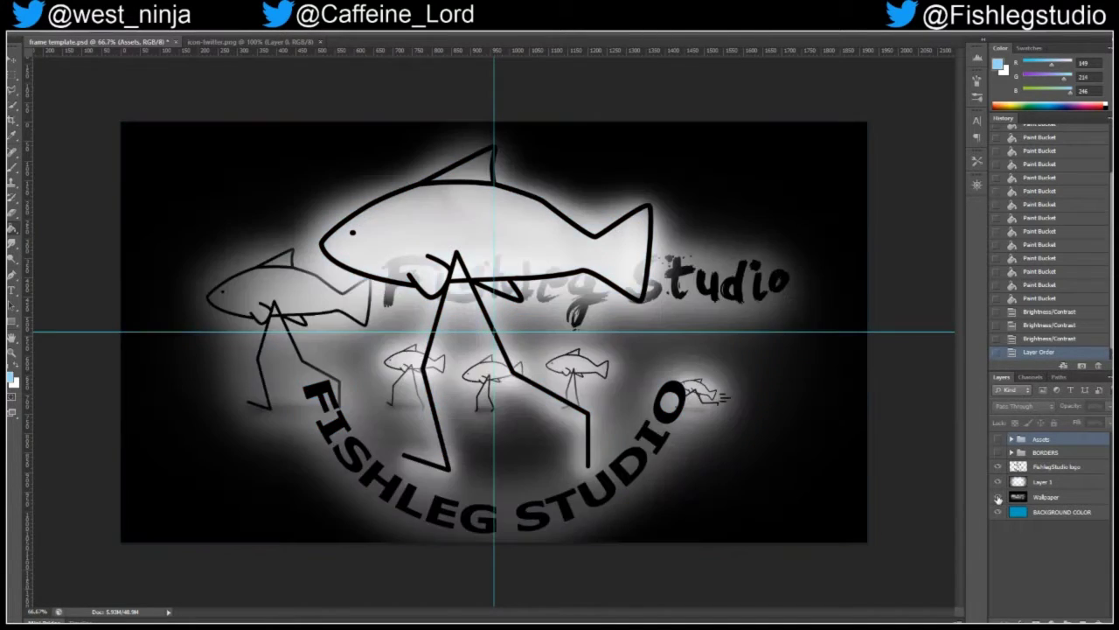
{"action": "left_click", "coordinate": [999, 512]}
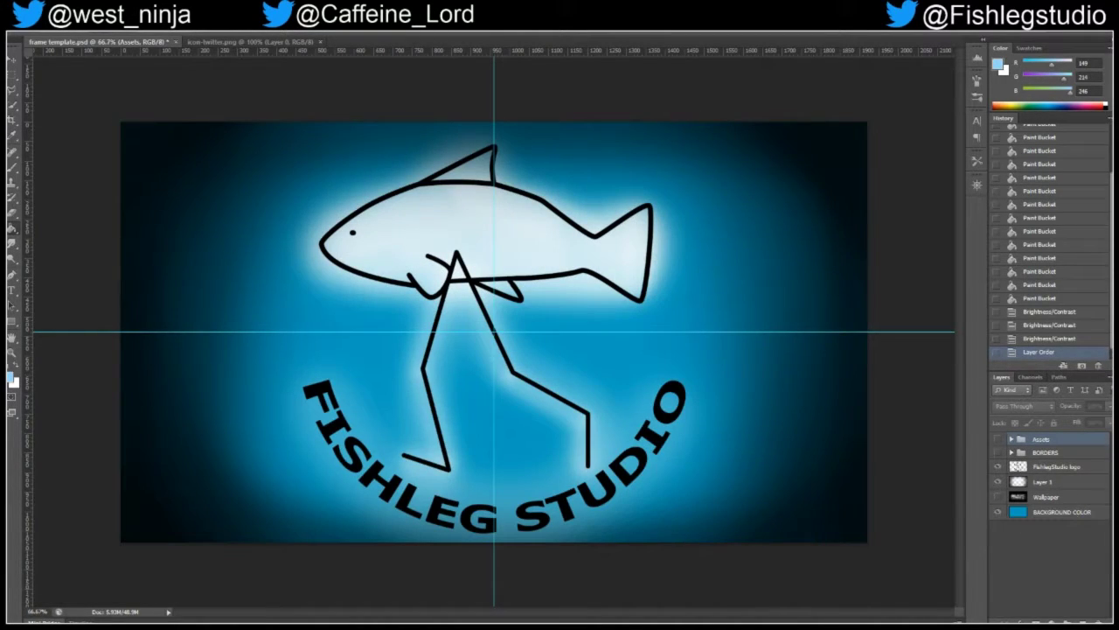
Save for Web as a JPEG named 'FishlegStudio round logo-blue' in the Fishleg Studio folder
{"action": "key", "text": "ctrl+alt+shift+s"}
{"action": "left_click", "coordinate": [726, 101]}
{"action": "left_click", "coordinate": [708, 109]}
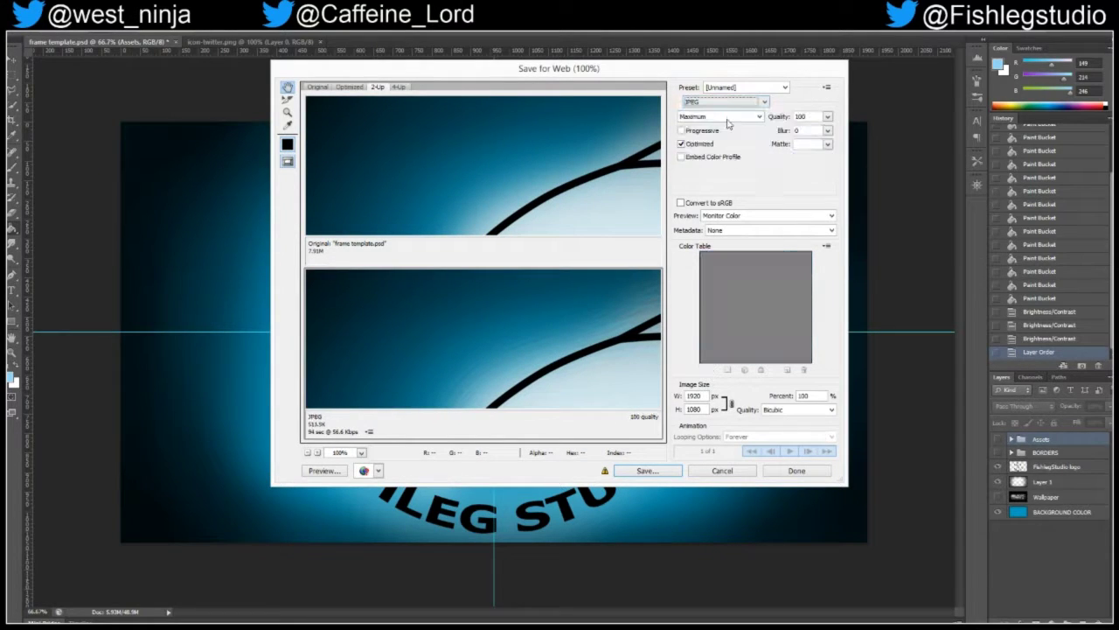
{"action": "left_click", "coordinate": [674, 471]}
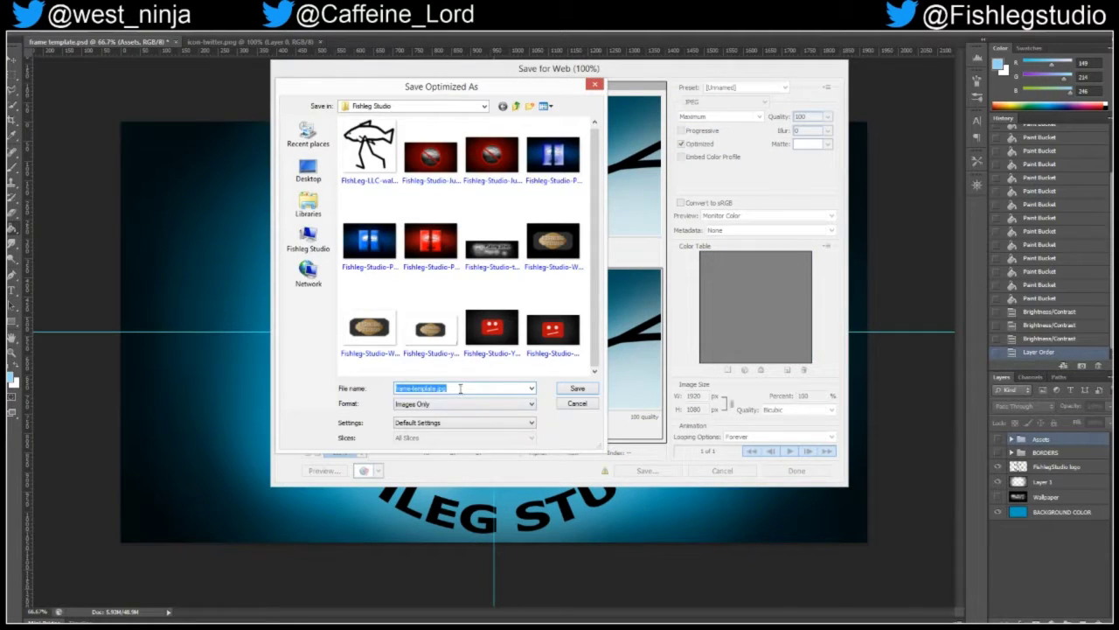
{"action": "type", "text": "FishlegStudio round logo-blue"}
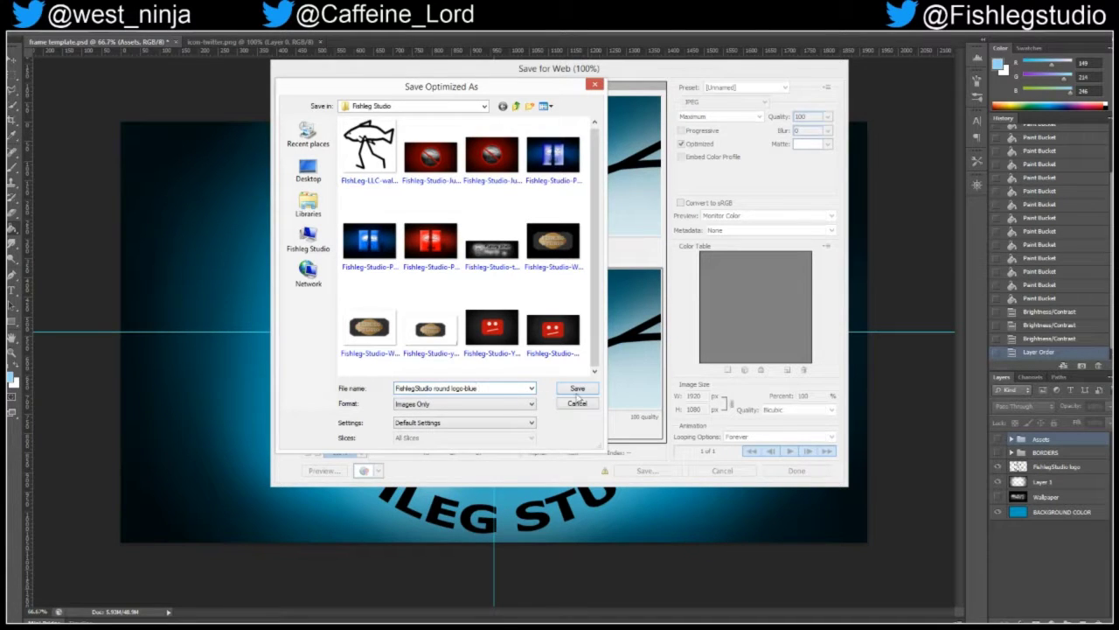
{"action": "left_click", "coordinate": [579, 391]}
Hide the logo, glow, background and frame copy layers, then cancel a first Save for Web attempt
{"action": "left_click", "coordinate": [997, 467]}
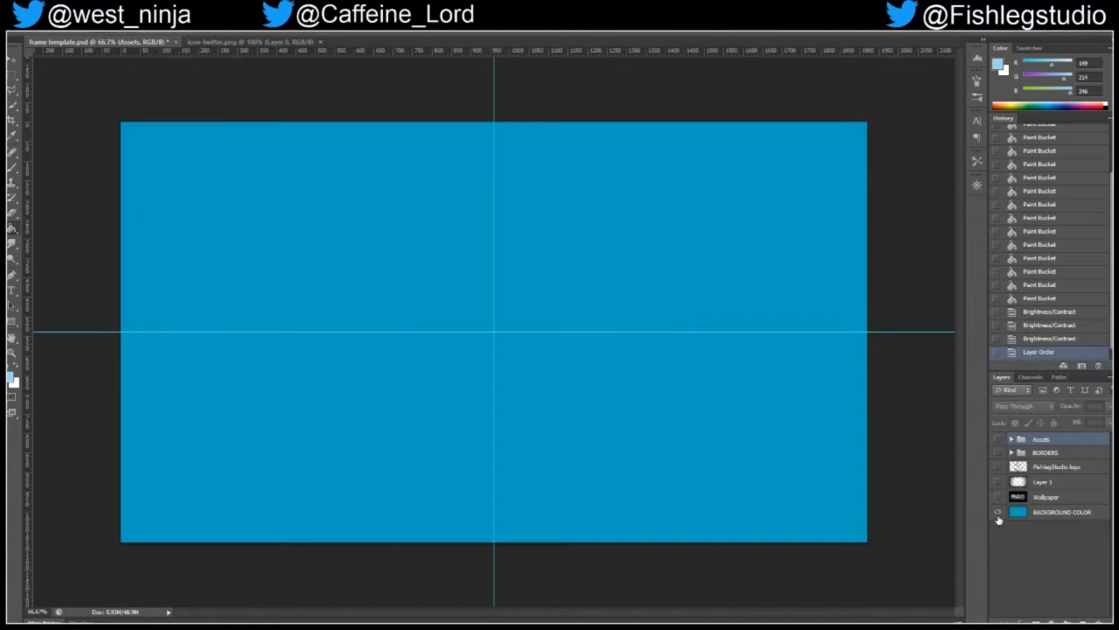
{"action": "left_click", "coordinate": [997, 511]}
{"action": "left_click", "coordinate": [997, 452]}
{"action": "left_click", "coordinate": [998, 482]}
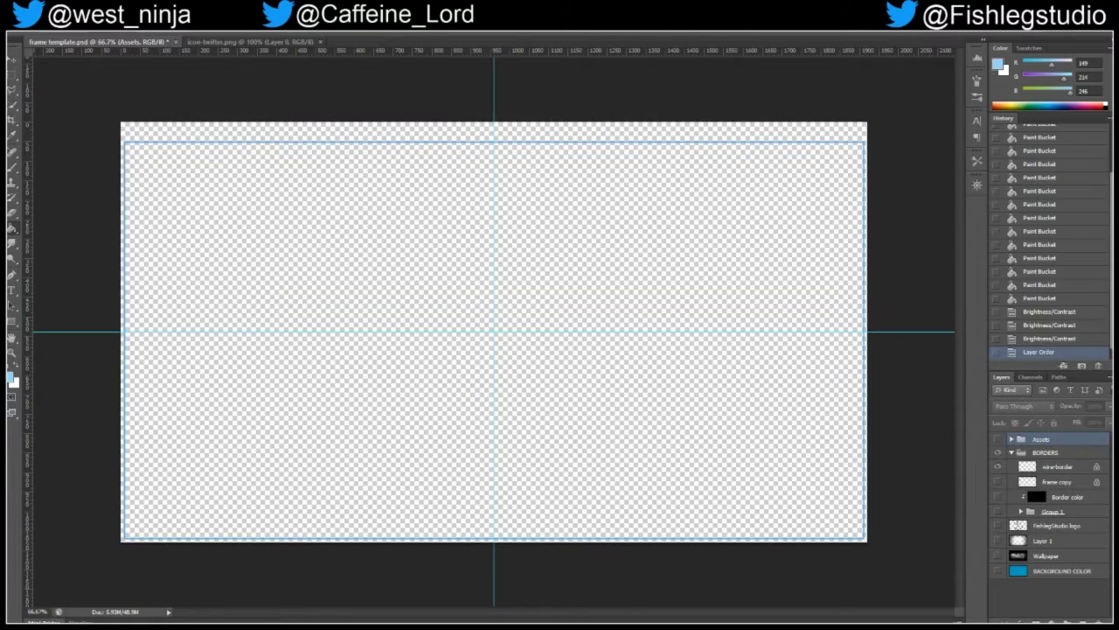
{"action": "key", "text": "ctrl+alt+shift+s"}
{"action": "left_click", "coordinate": [647, 470]}
{"action": "left_click", "coordinate": [308, 170]}
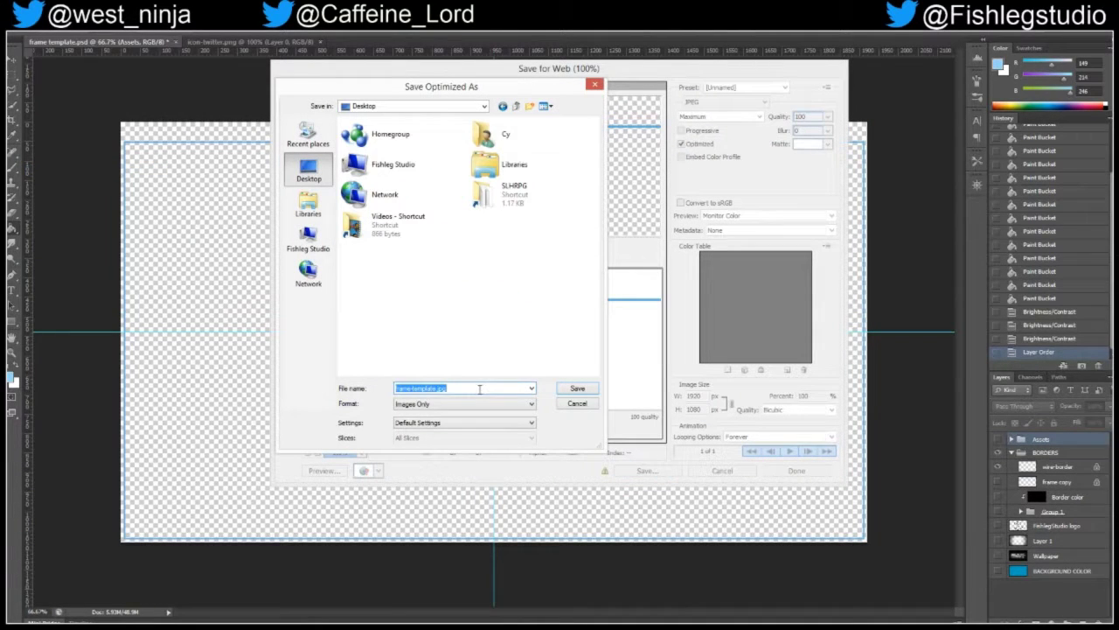
{"action": "type", "text": "Fi"}
{"action": "left_click", "coordinate": [575, 404]}
Save the frame as a transparent PNG-8 on the Desktop
{"action": "left_click", "coordinate": [717, 101]}
{"action": "left_click", "coordinate": [712, 132]}
{"action": "left_click", "coordinate": [647, 471]}
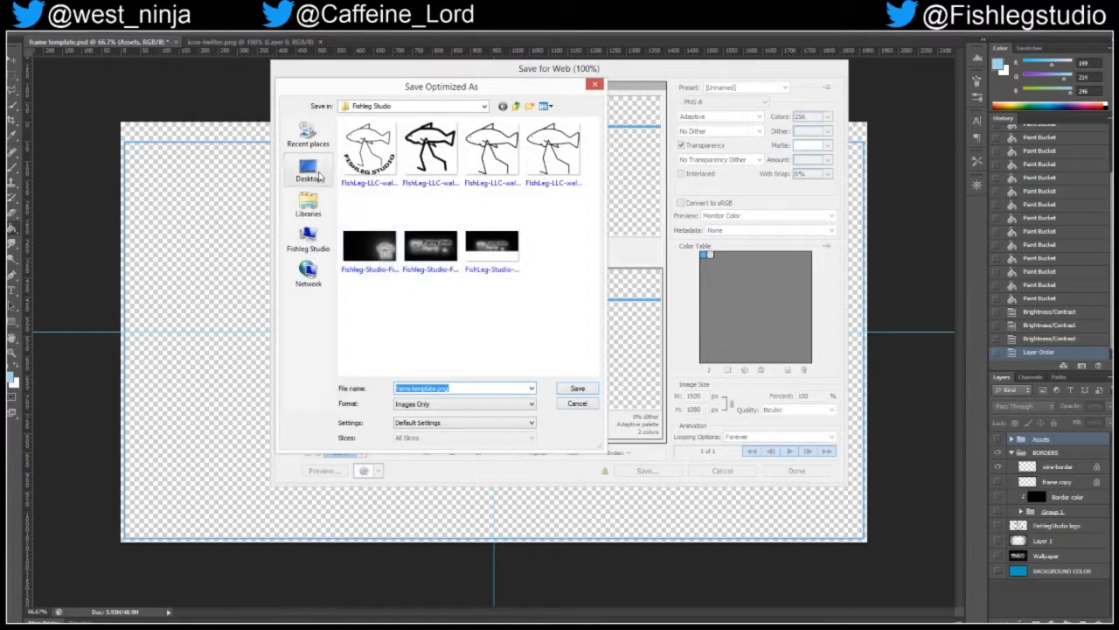
{"action": "left_click", "coordinate": [315, 171]}
{"action": "left_click", "coordinate": [569, 388]}
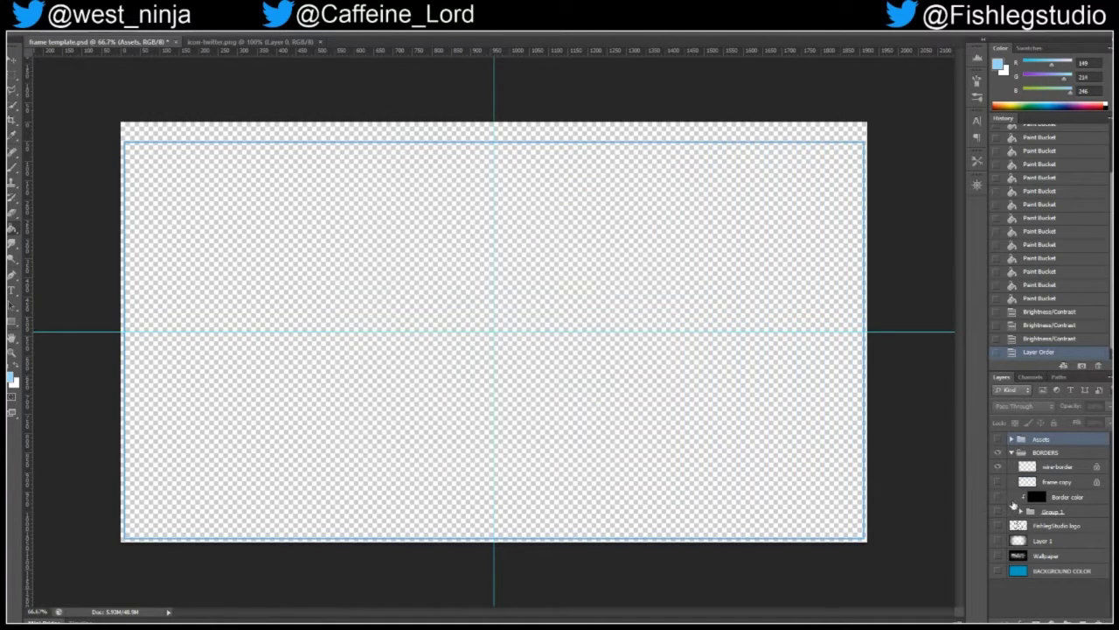
With the textured blue border visible again, save a second PNG-8 export
{"action": "left_click", "coordinate": [997, 481]}
{"action": "left_click", "coordinate": [30, 17]}
{"action": "left_click", "coordinate": [75, 170]}
{"action": "left_click", "coordinate": [647, 470]}
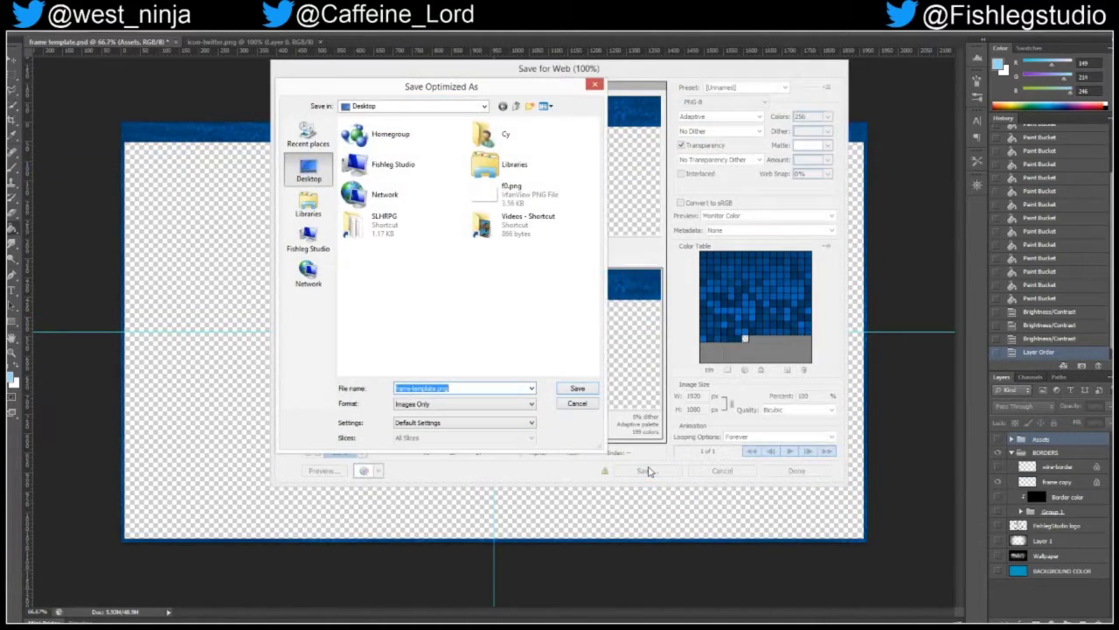
{"action": "left_click", "coordinate": [569, 389]}
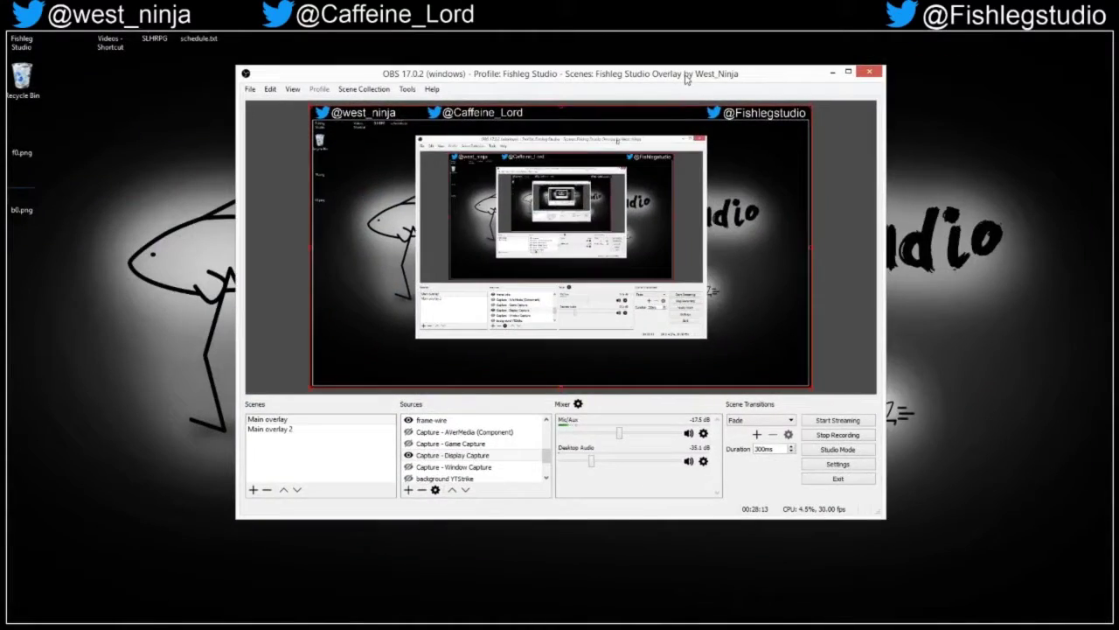
Open C:\OBS Studio in File Explorer and move b0.png and f0.png into it
{"action": "double_click", "coordinate": [21, 41]}
{"action": "left_click", "coordinate": [302, 366]}
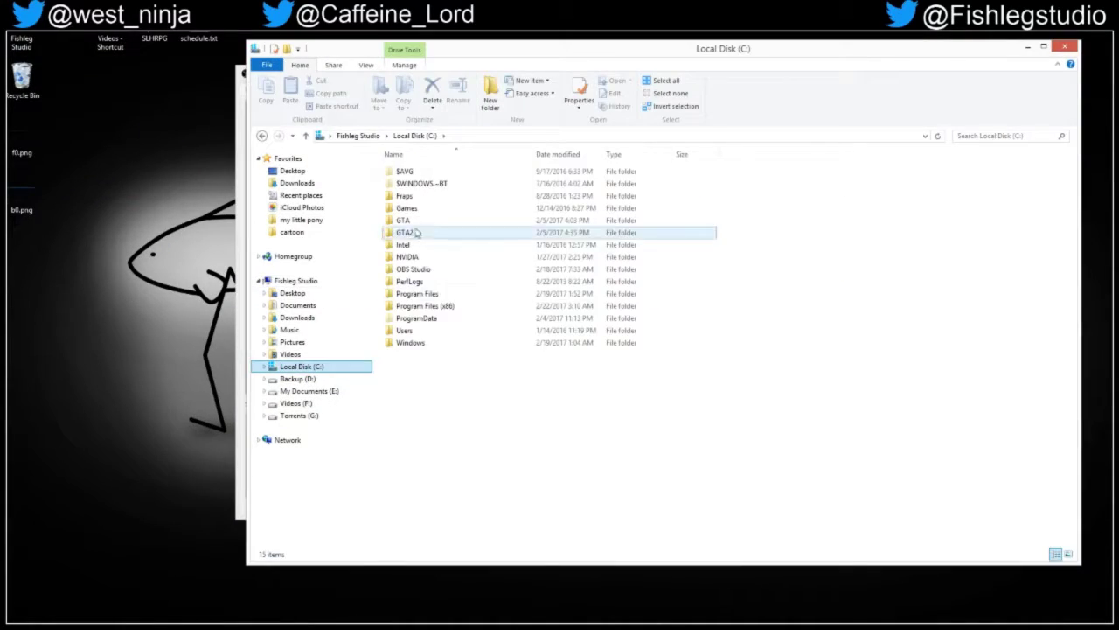
{"action": "double_click", "coordinate": [417, 277]}
{"action": "left_click_drag", "start_coordinate": [566, 55], "coordinate": [671, 114]}
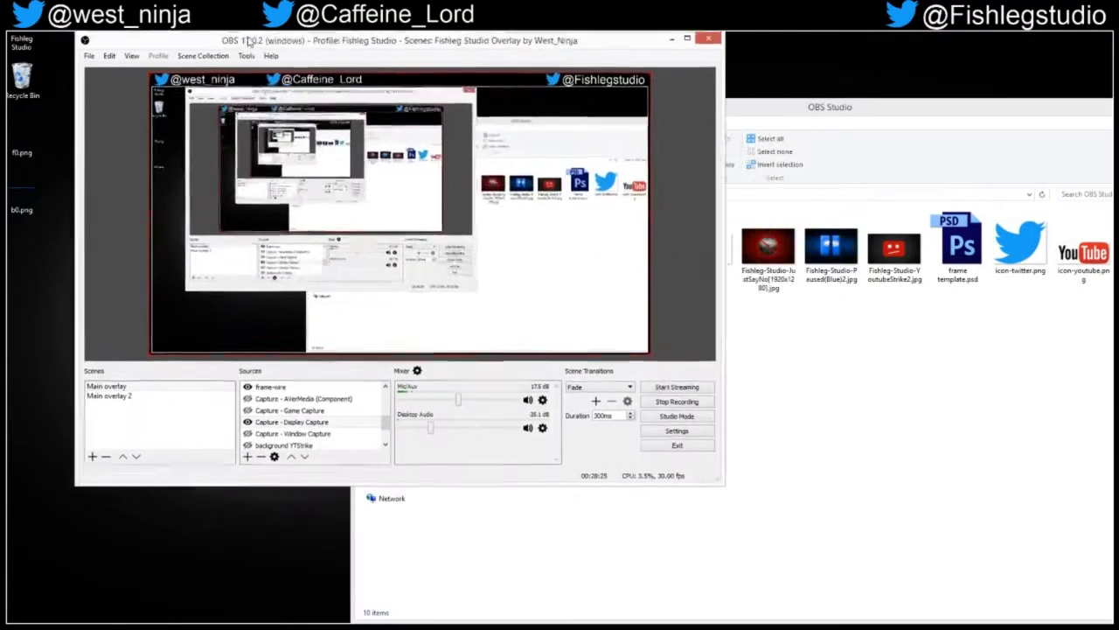
{"action": "left_click_drag", "start_coordinate": [21, 201], "coordinate": [656, 392]}
{"action": "left_click", "coordinate": [656, 391]}
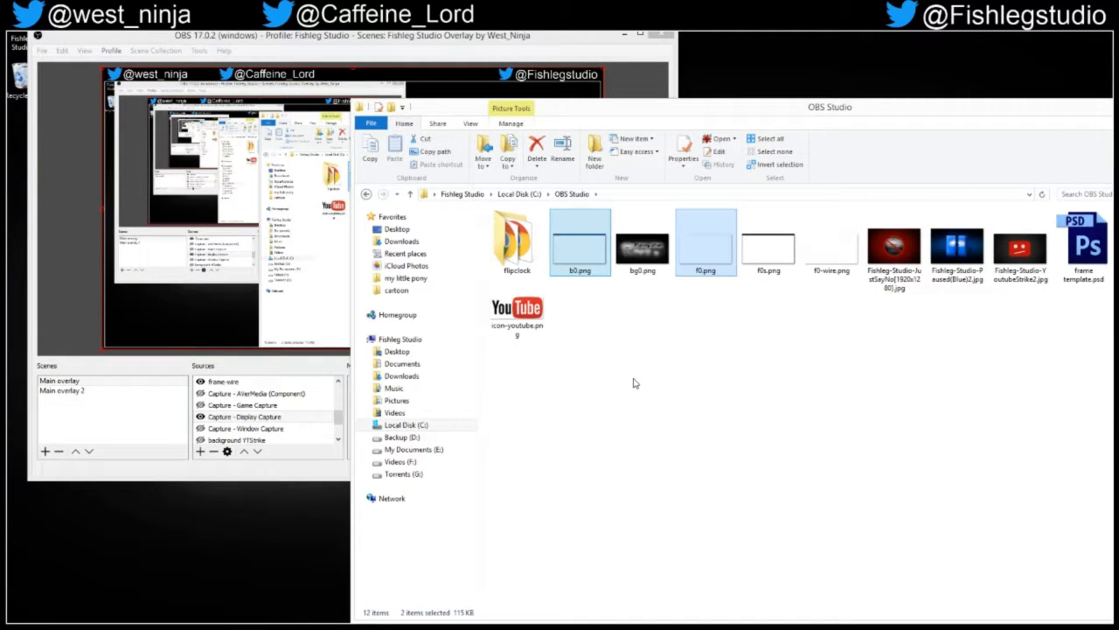
Copy FishlegStudio-round-logo-blue.jpg from E:\Documents\My Projects\Fishleg Studio into the OBS Studio folder
{"action": "left_click", "coordinate": [414, 449]}
{"action": "double_click", "coordinate": [520, 268]}
{"action": "double_click", "coordinate": [538, 340]}
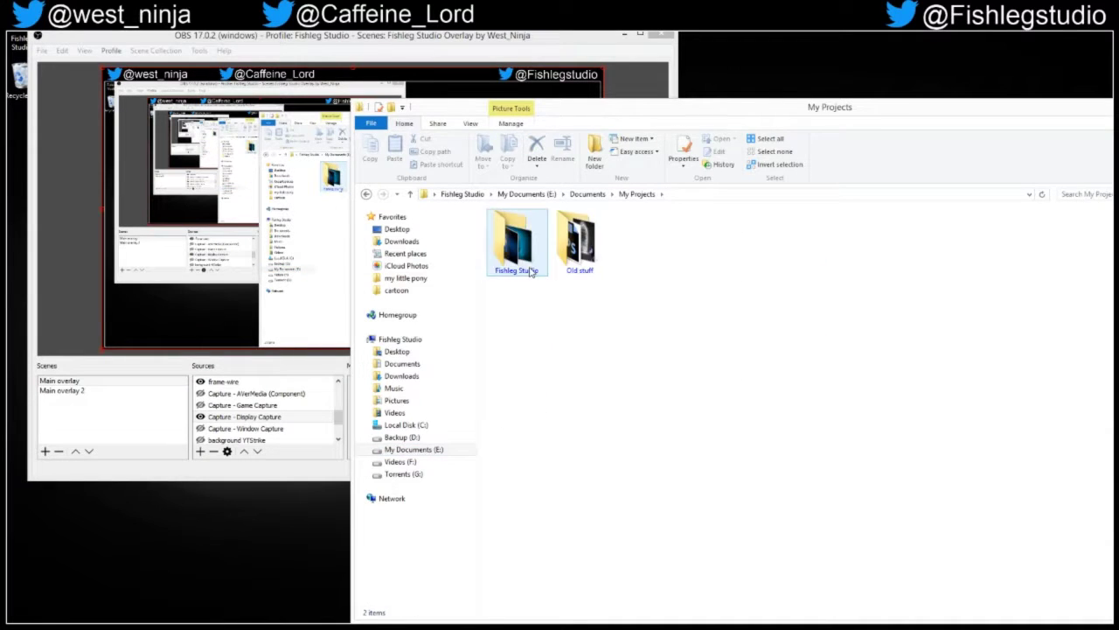
{"action": "double_click", "coordinate": [513, 238]}
{"action": "left_click", "coordinate": [956, 331]}
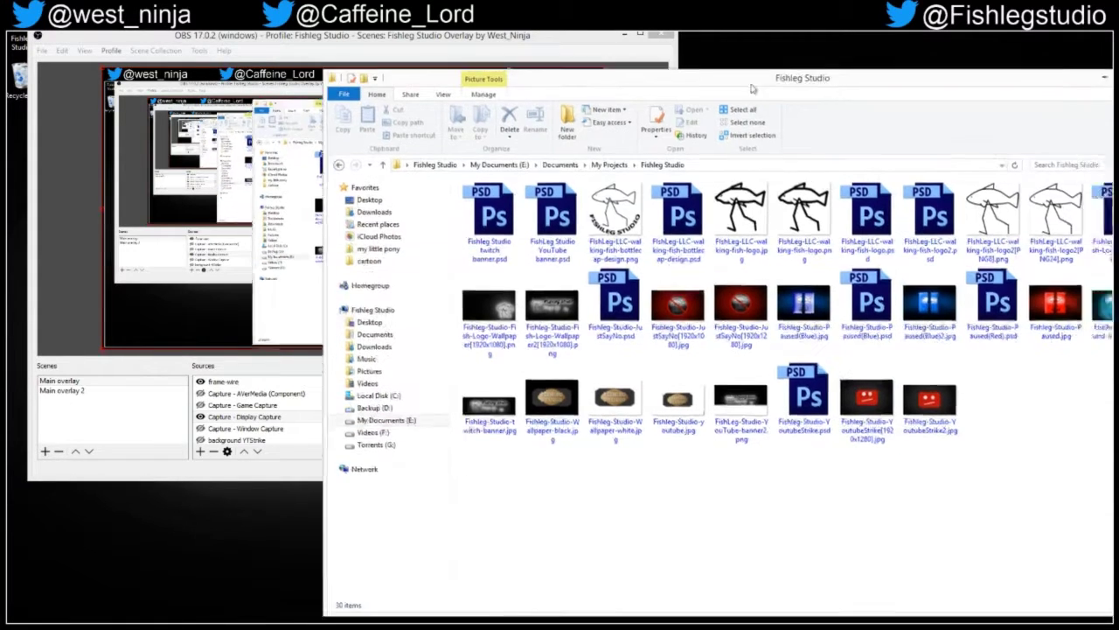
{"action": "key", "text": "ctrl+c"}
{"action": "key", "text": "alt+Left"}
{"action": "key", "text": "alt+Left"}
{"action": "key", "text": "alt+Left"}
{"action": "key", "text": "alt+Left"}
{"action": "key", "text": "ctrl+v"}
{"action": "left_click_drag", "start_coordinate": [612, 60], "coordinate": [676, 66]}
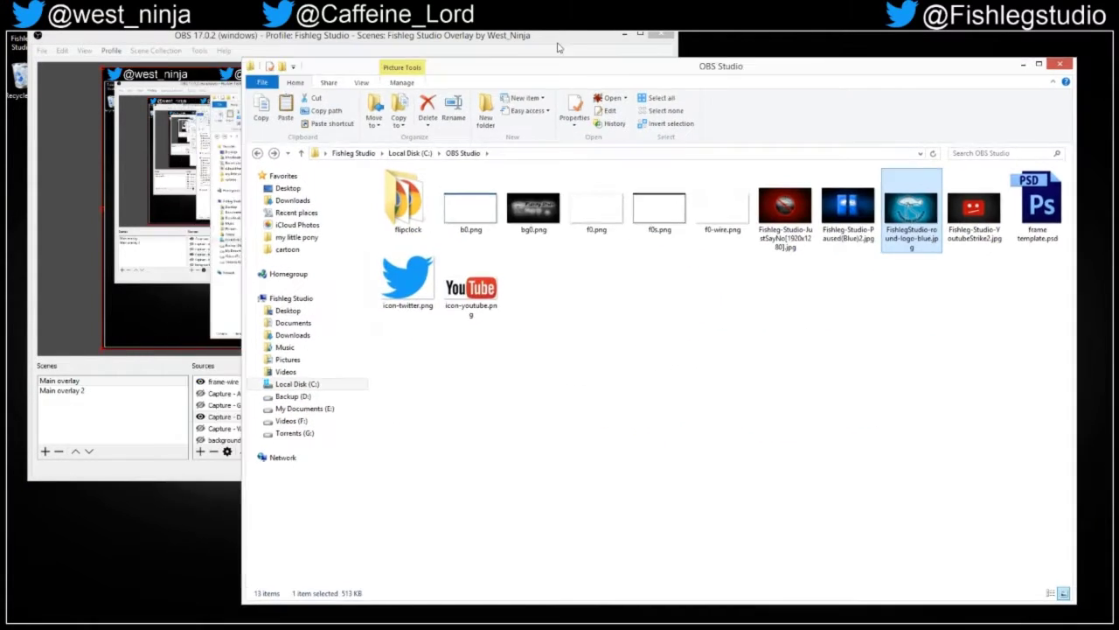
{"action": "left_click", "coordinate": [219, 334]}
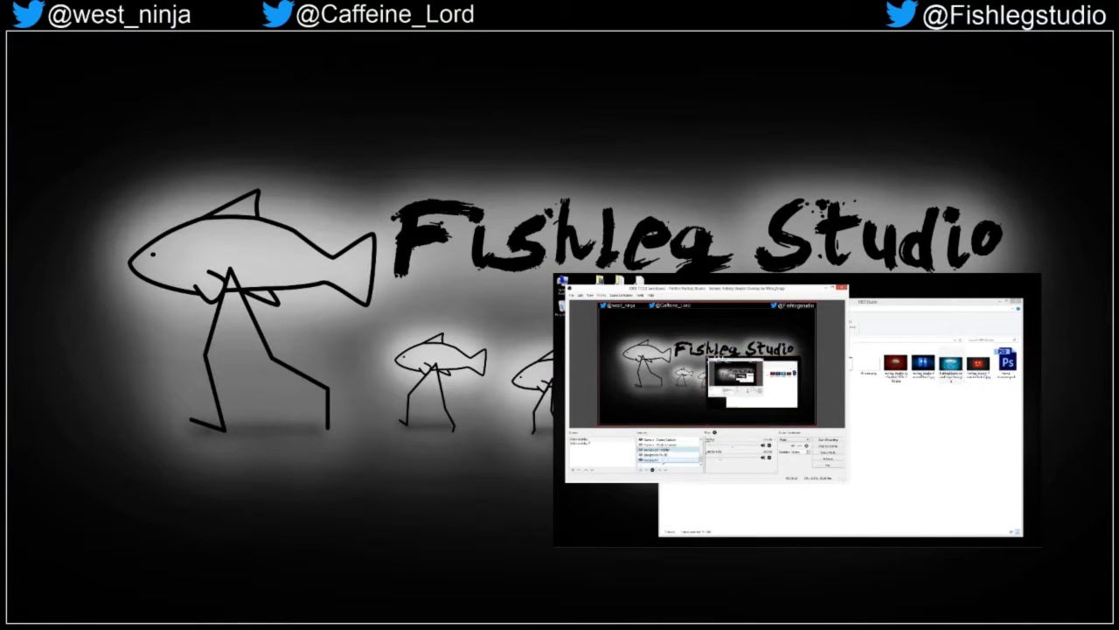
Replace the background image source with the blue round fish logo
{"action": "double_click", "coordinate": [669, 462]}
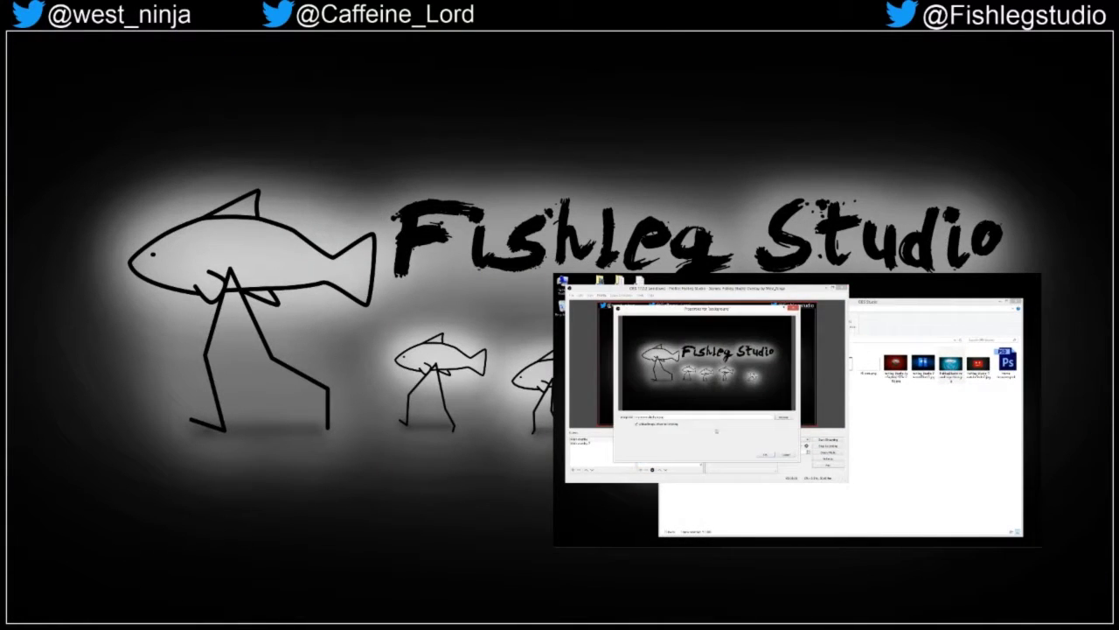
{"action": "left_click", "coordinate": [775, 418]}
{"action": "double_click", "coordinate": [752, 349]}
{"action": "left_click", "coordinate": [764, 454]}
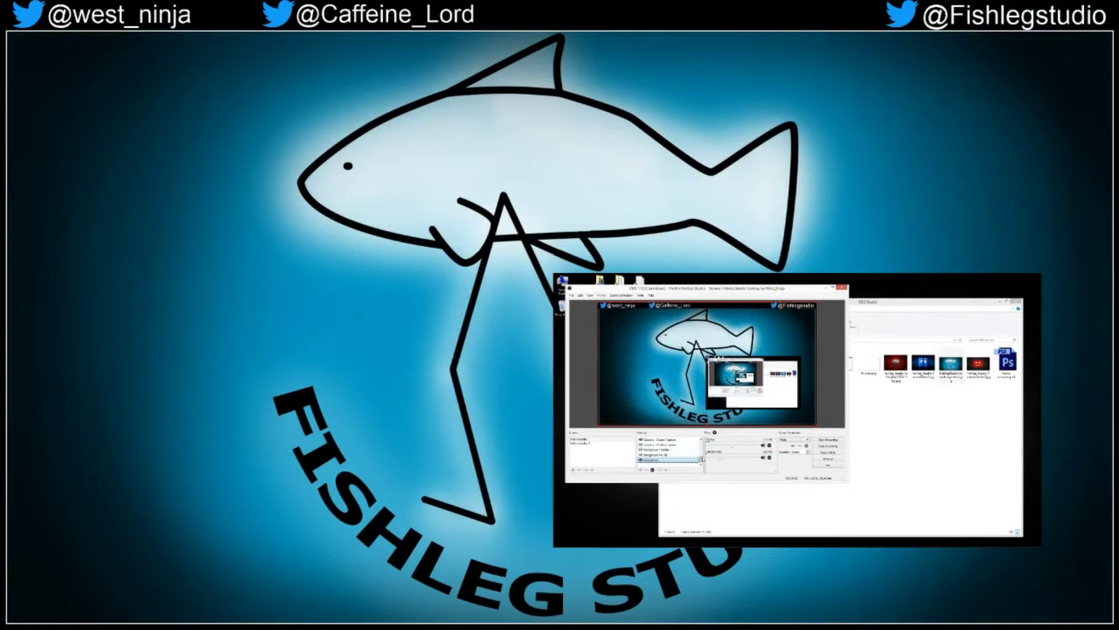
Point the border image source to the new textured border PNG
{"action": "double_click", "coordinate": [649, 455]}
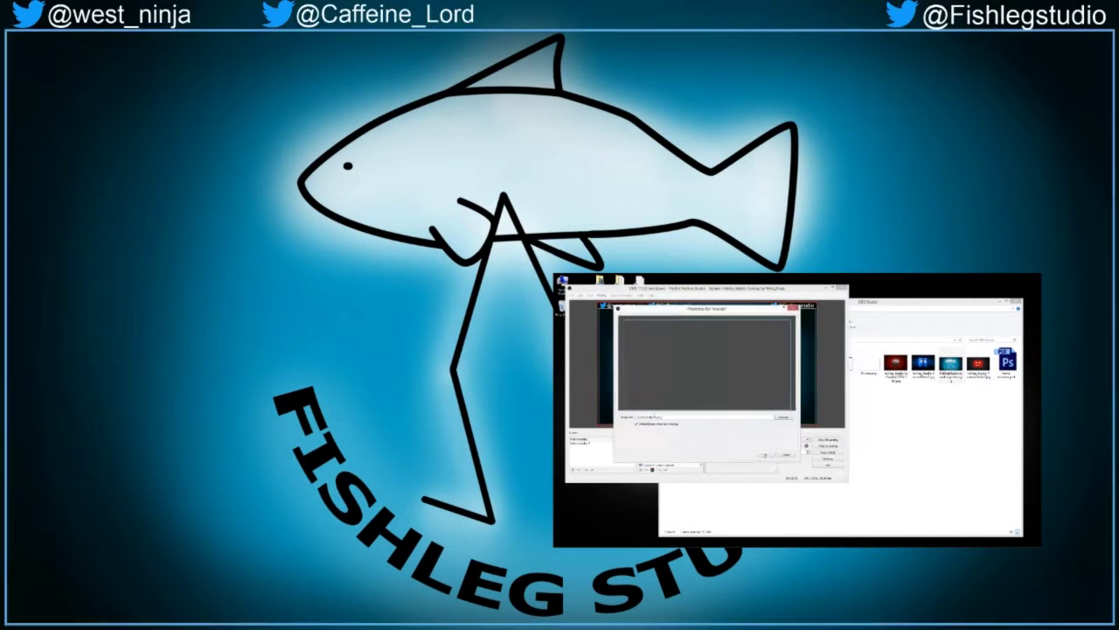
{"action": "left_click", "coordinate": [782, 418]}
{"action": "double_click", "coordinate": [703, 355]}
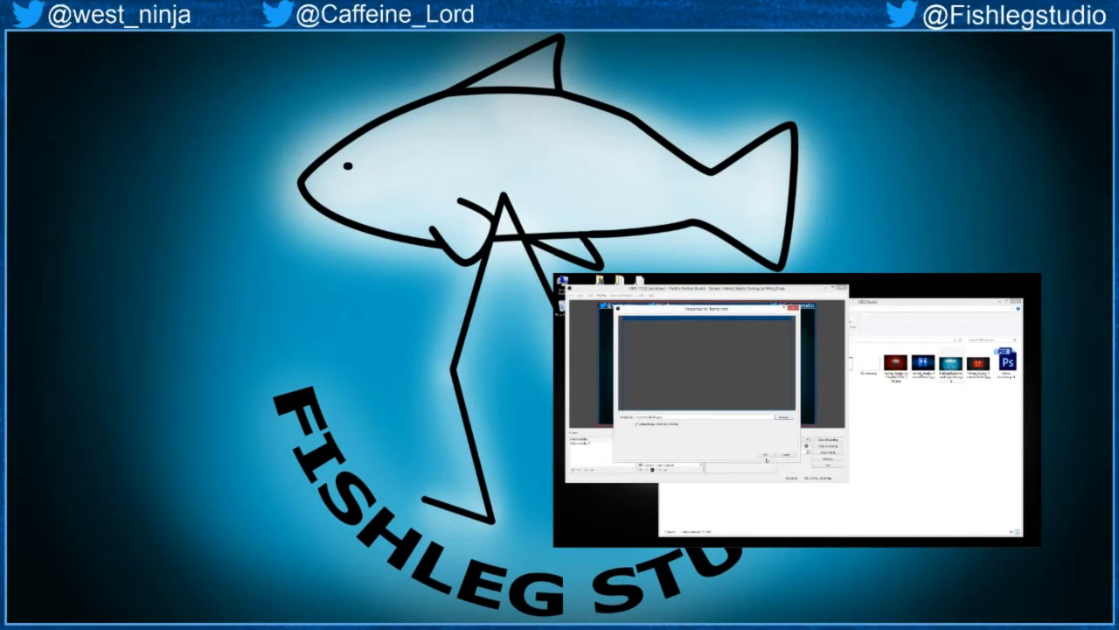
{"action": "left_click", "coordinate": [765, 454]}
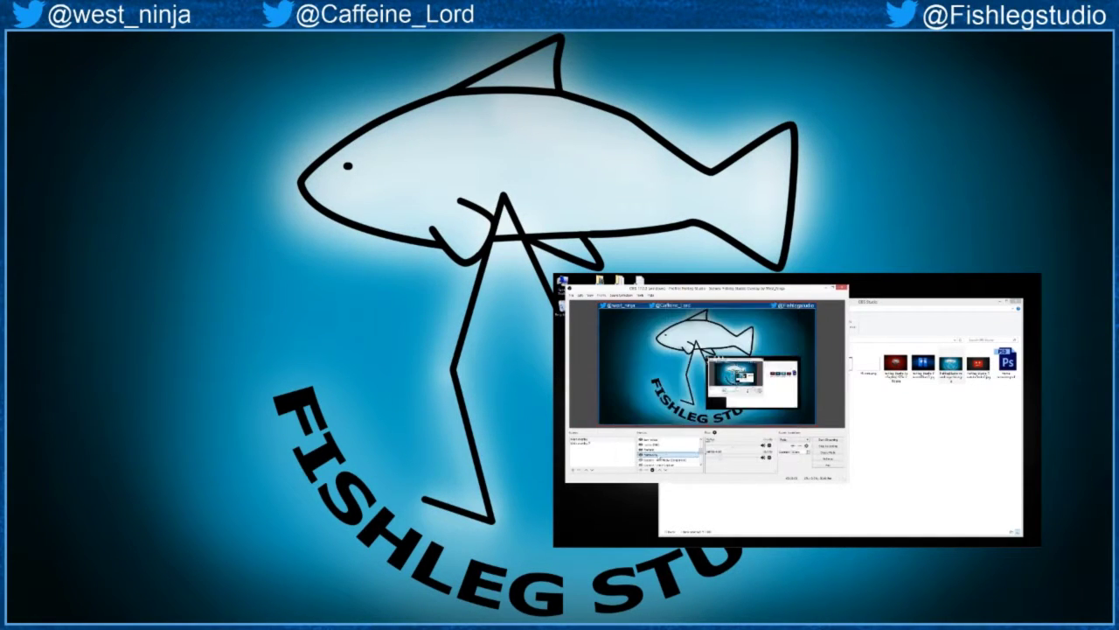
Change options in the source's context menu, then hide the middle Twitter handle
{"action": "right_click", "coordinate": [657, 454]}
{"action": "left_click", "coordinate": [729, 505]}
{"action": "right_click", "coordinate": [657, 455]}
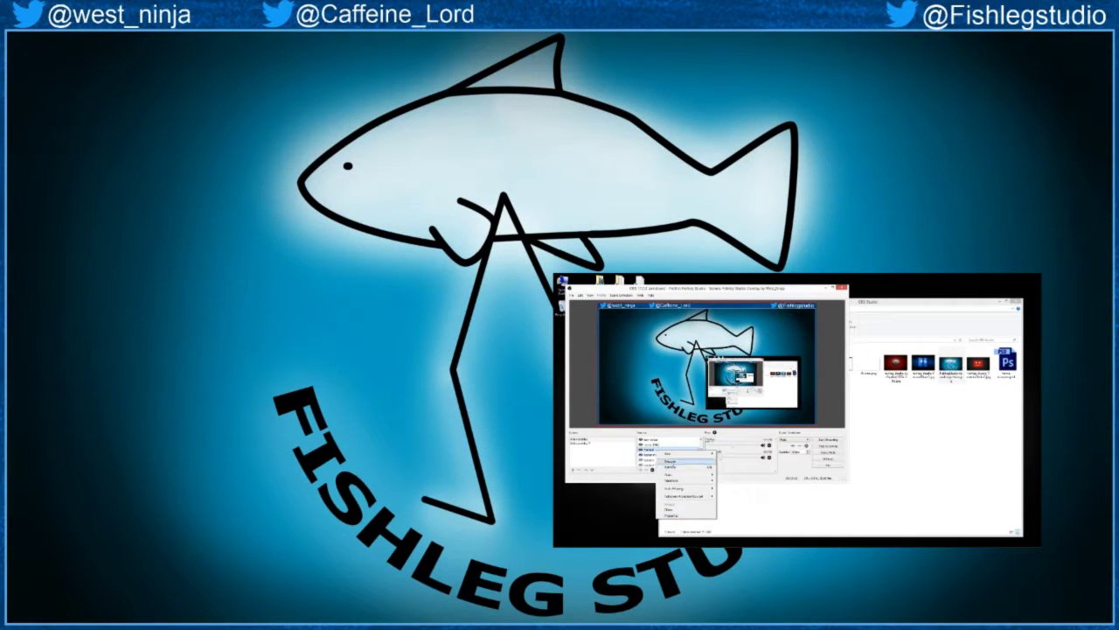
{"action": "left_click", "coordinate": [686, 490]}
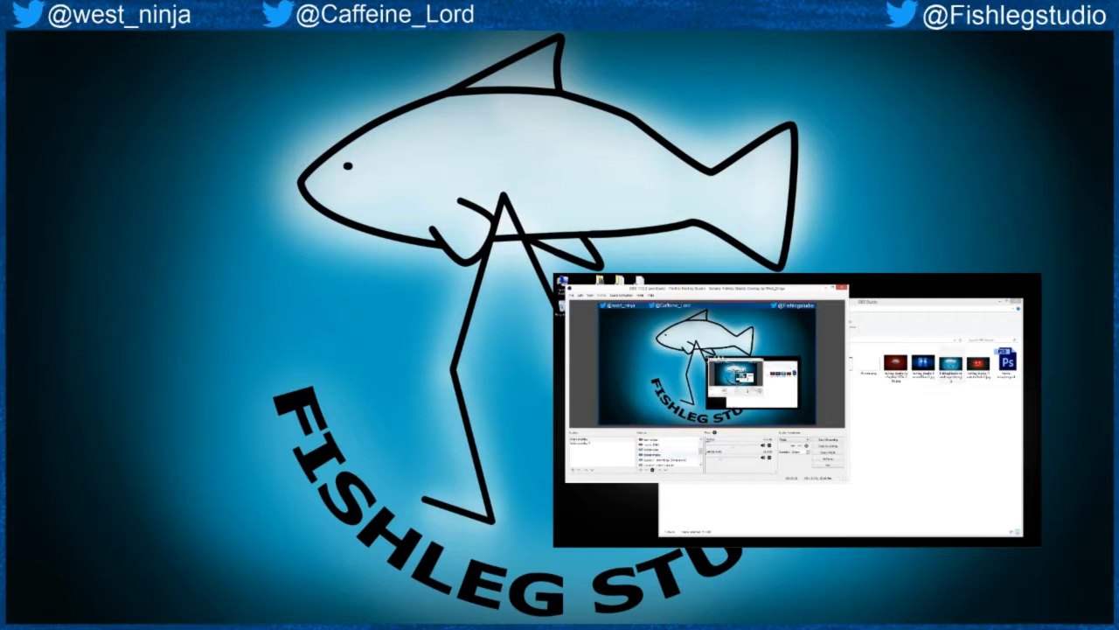
{"action": "left_click", "coordinate": [700, 444]}
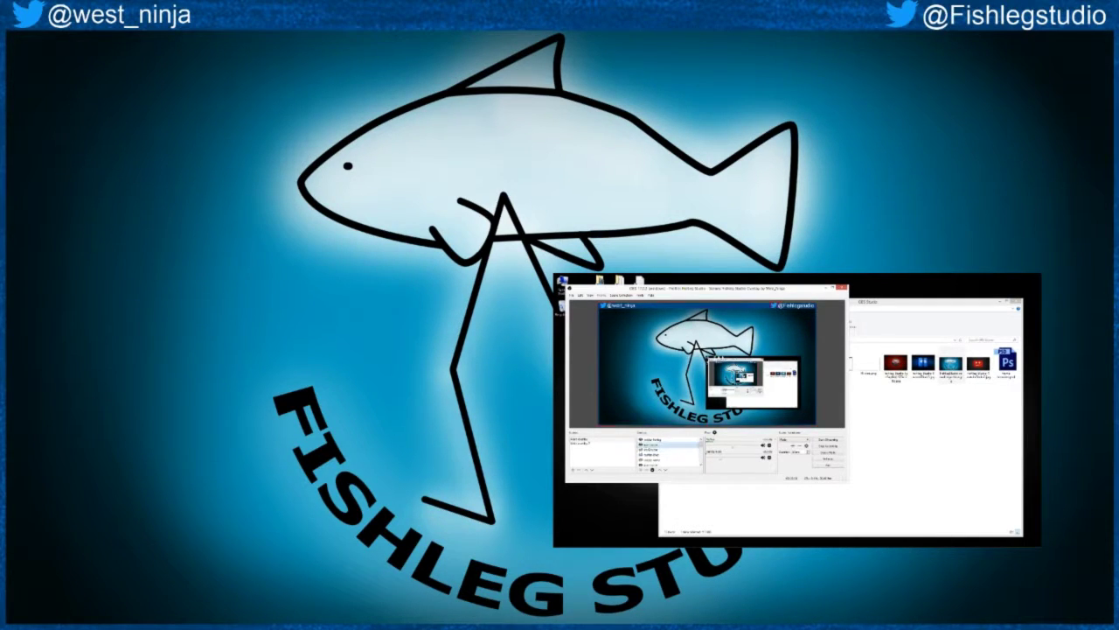
{"action": "double_click", "coordinate": [663, 440]}
{"action": "left_click", "coordinate": [753, 403]}
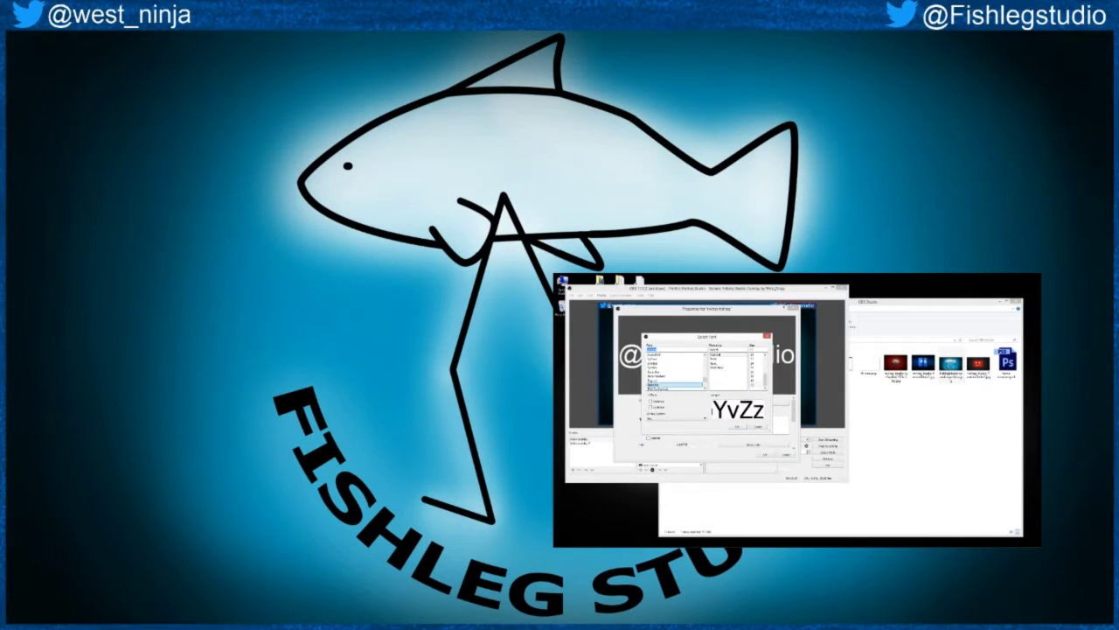
{"action": "left_click", "coordinate": [761, 442]}
{"action": "left_click", "coordinate": [700, 449]}
{"action": "double_click", "coordinate": [663, 449]}
{"action": "left_click", "coordinate": [753, 403]}
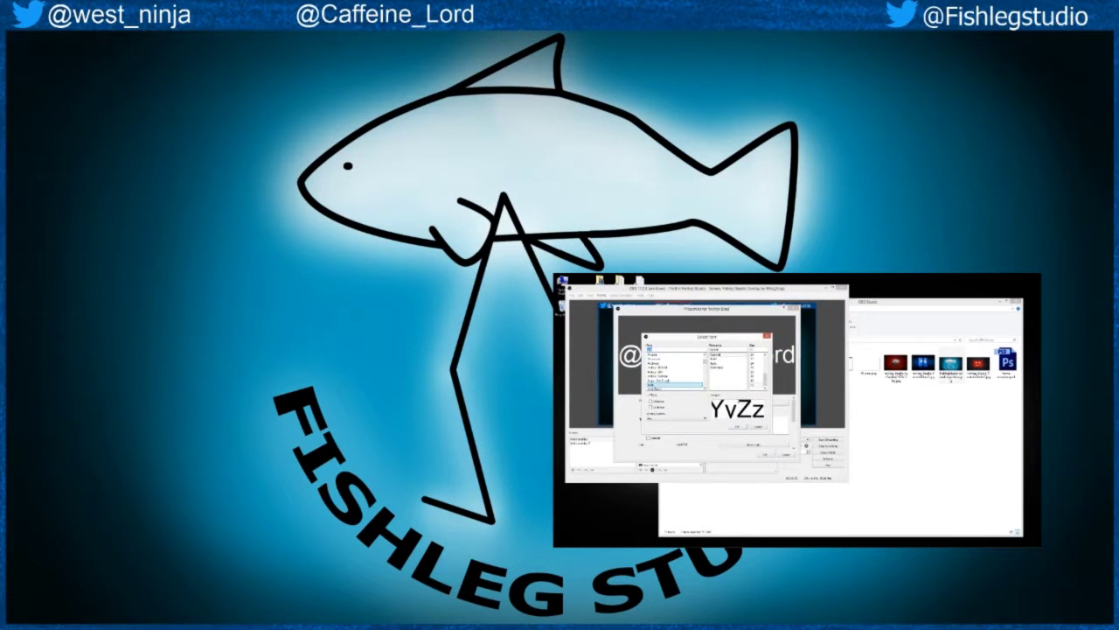
{"action": "left_click", "coordinate": [764, 454]}
{"action": "left_click", "coordinate": [699, 449]}
{"action": "left_click", "coordinate": [700, 455]}
{"action": "double_click", "coordinate": [663, 455]}
{"action": "left_click", "coordinate": [753, 403]}
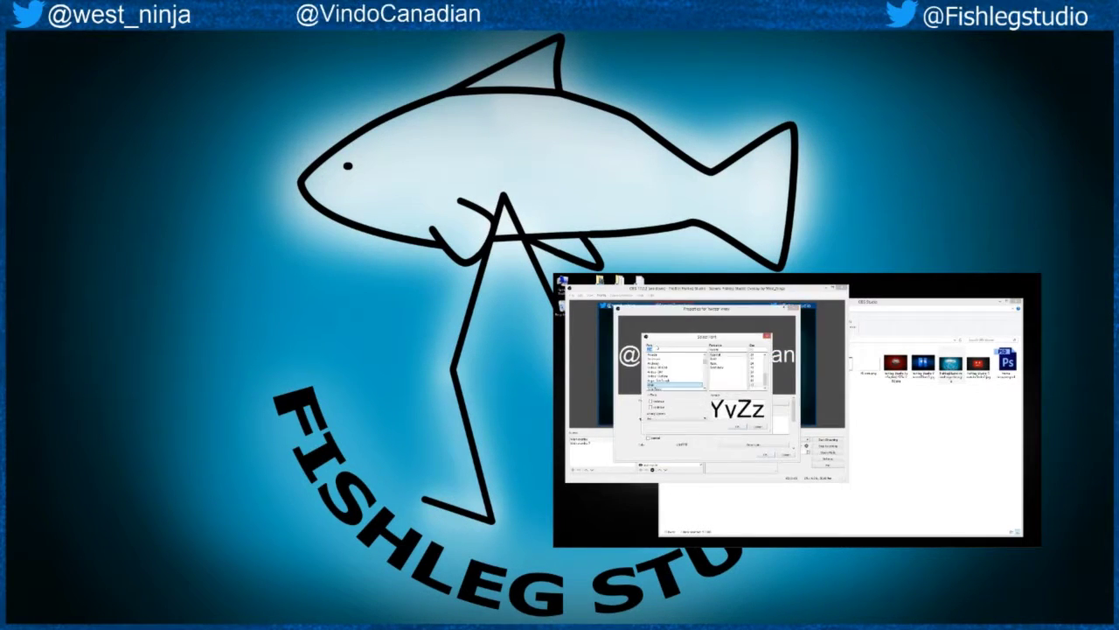
{"action": "left_click", "coordinate": [747, 457]}
{"action": "left_click", "coordinate": [699, 455]}
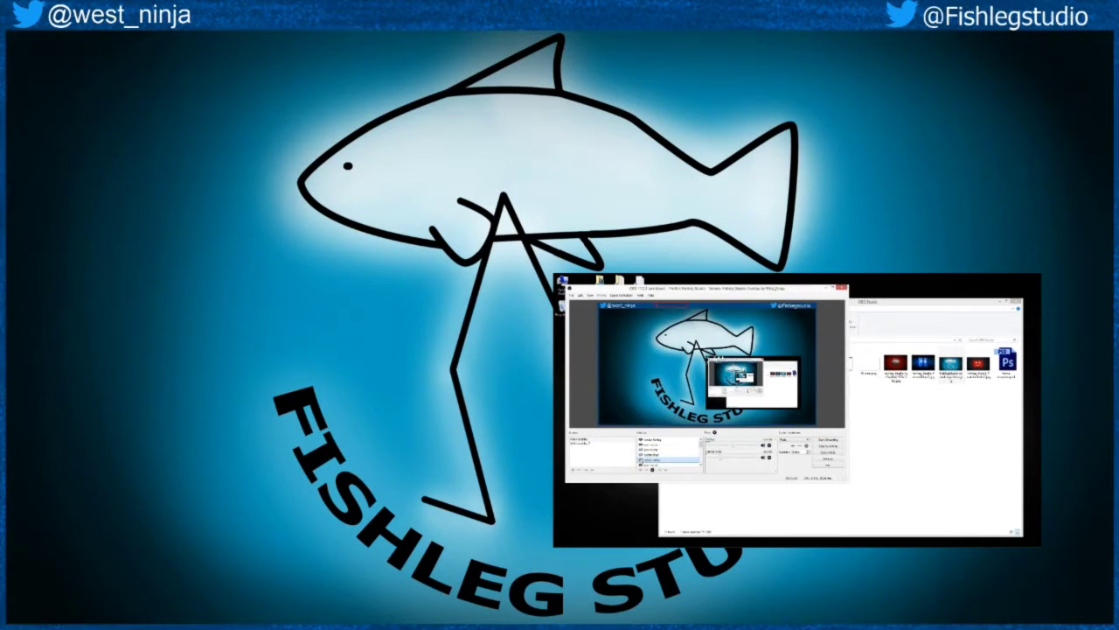
{"action": "double_click", "coordinate": [834, 289]}
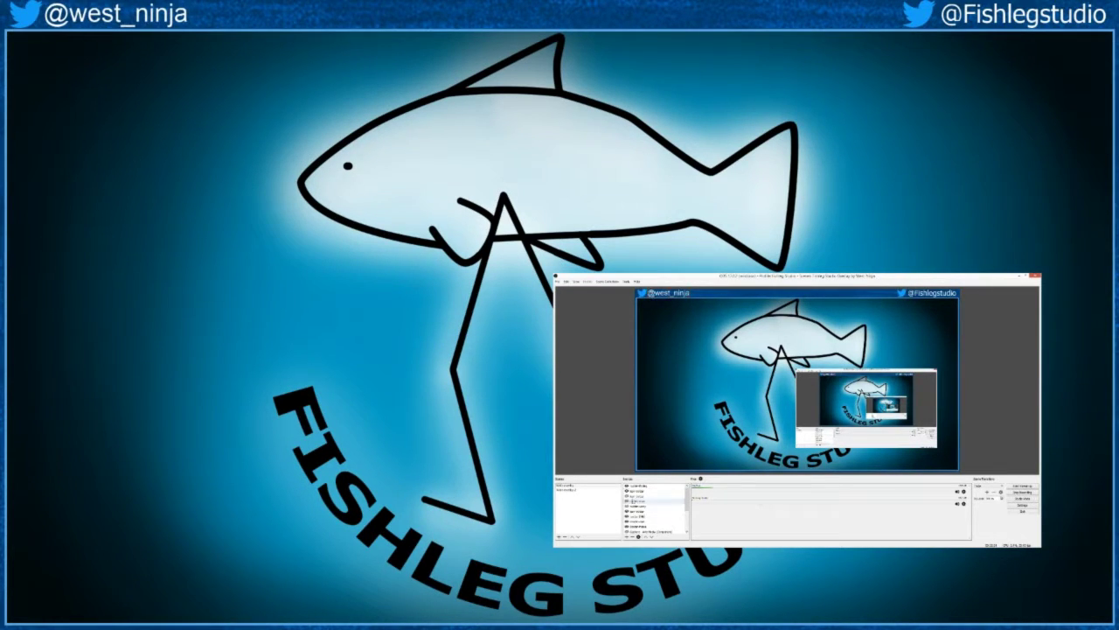
Briefly show the middle Twitter handle, then restore the OBS window to its smaller size
{"action": "left_click", "coordinate": [626, 500]}
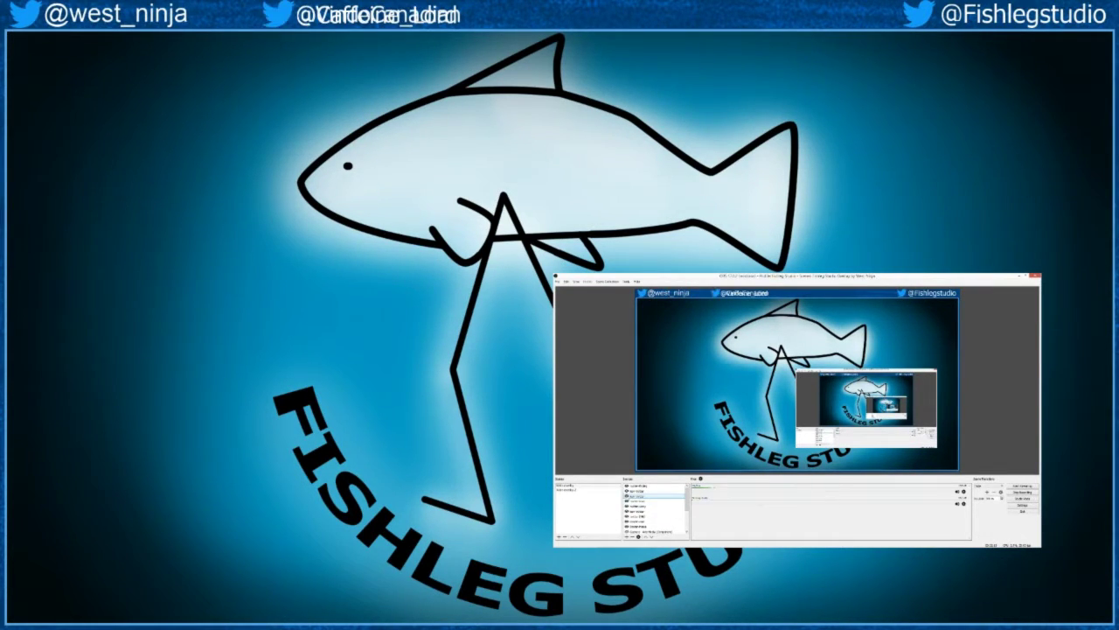
{"action": "left_click", "coordinate": [1026, 276]}
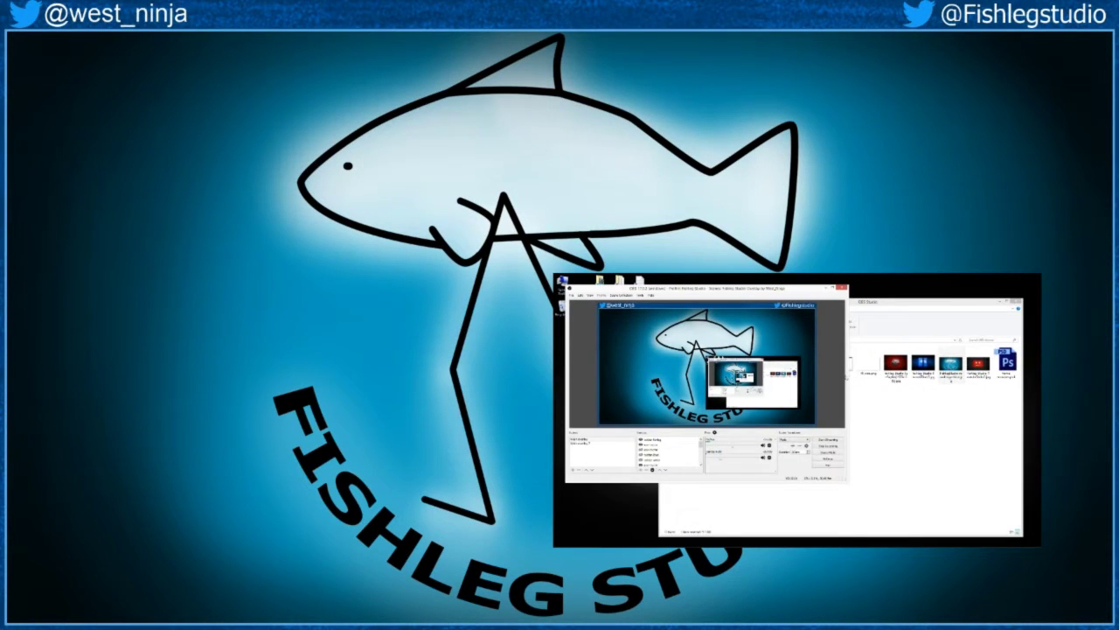